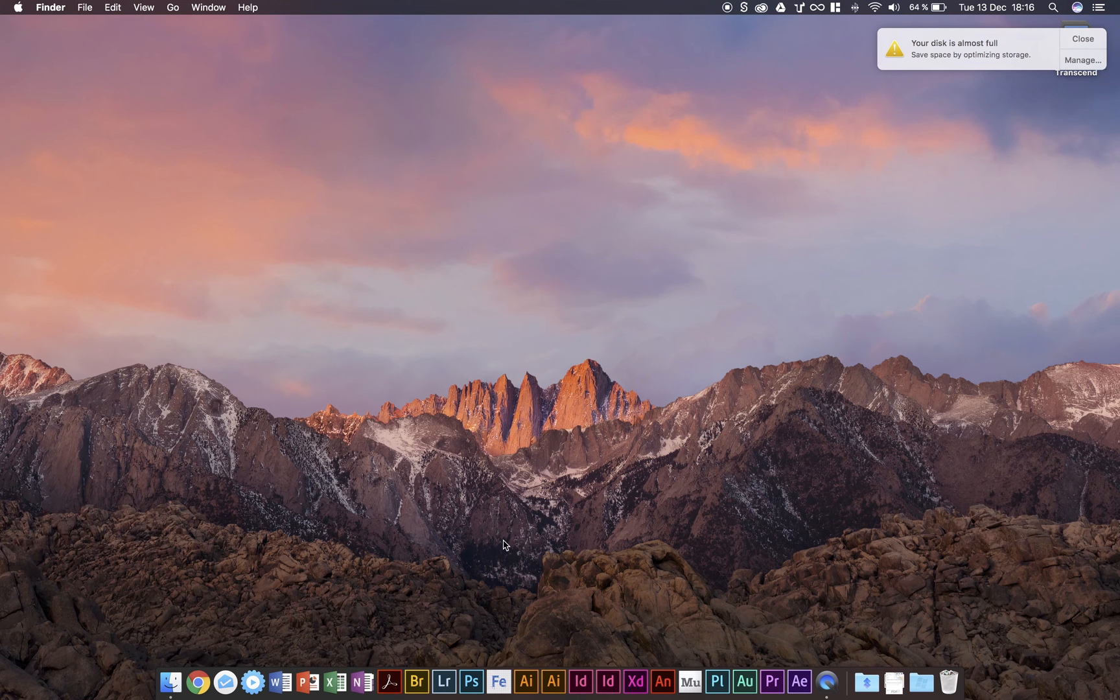
Dismiss the disk space notification, open Project Felix and create a new project in a maximized window.
{"action": "left_click", "coordinate": [1089, 40]}
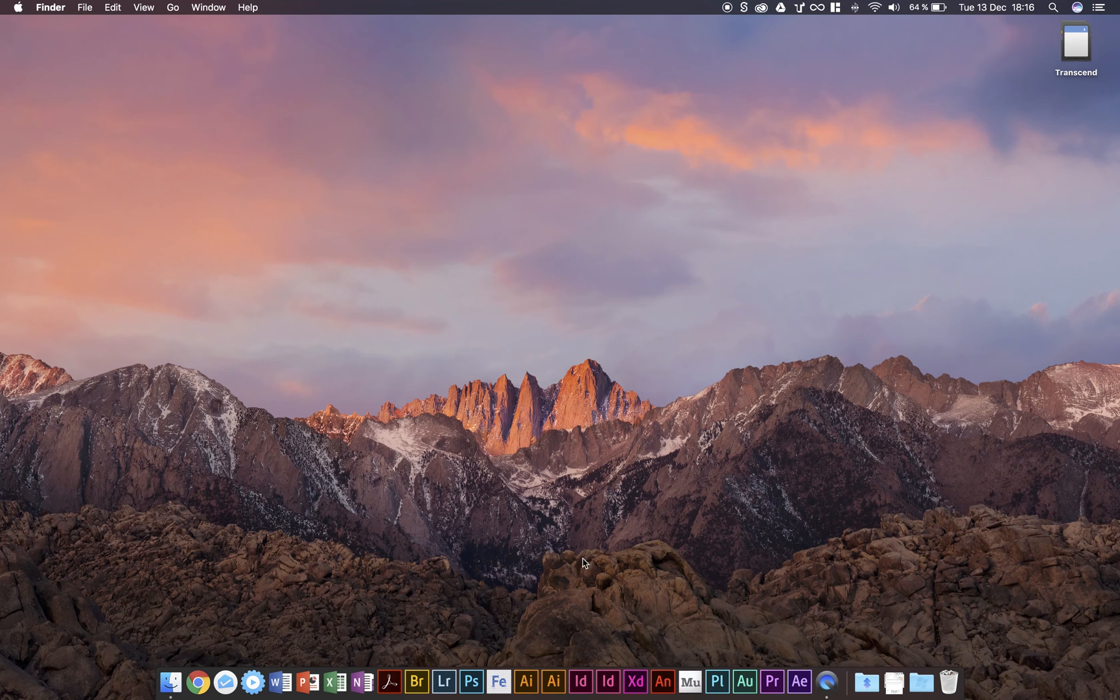
{"action": "left_click", "coordinate": [498, 681]}
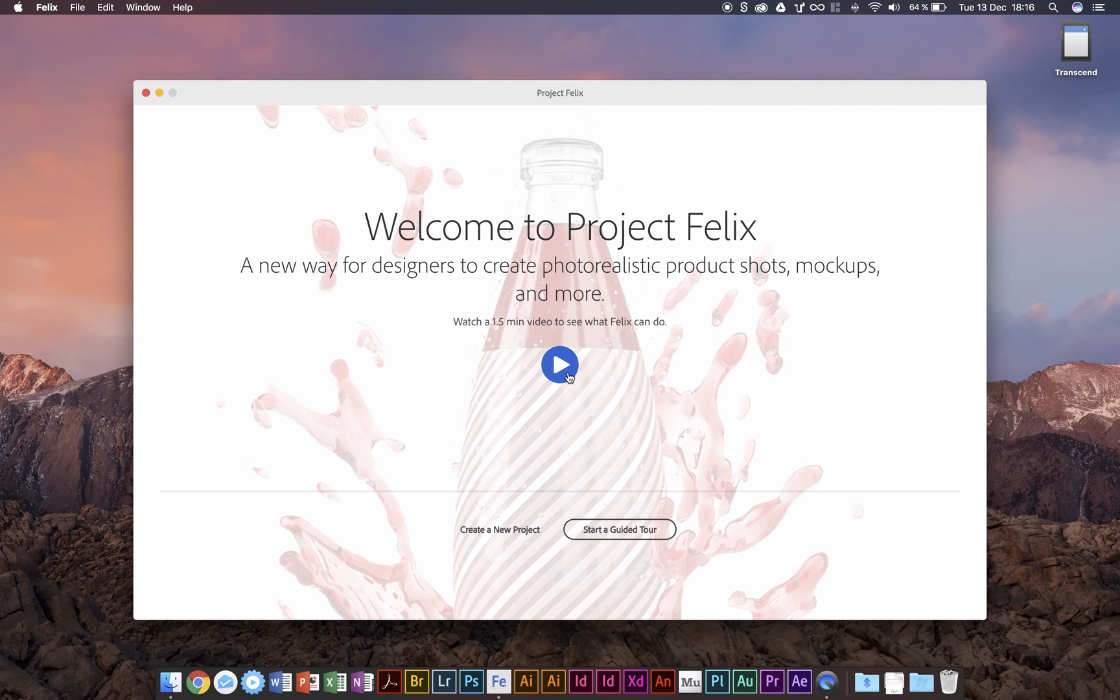
{"action": "left_click", "coordinate": [486, 531]}
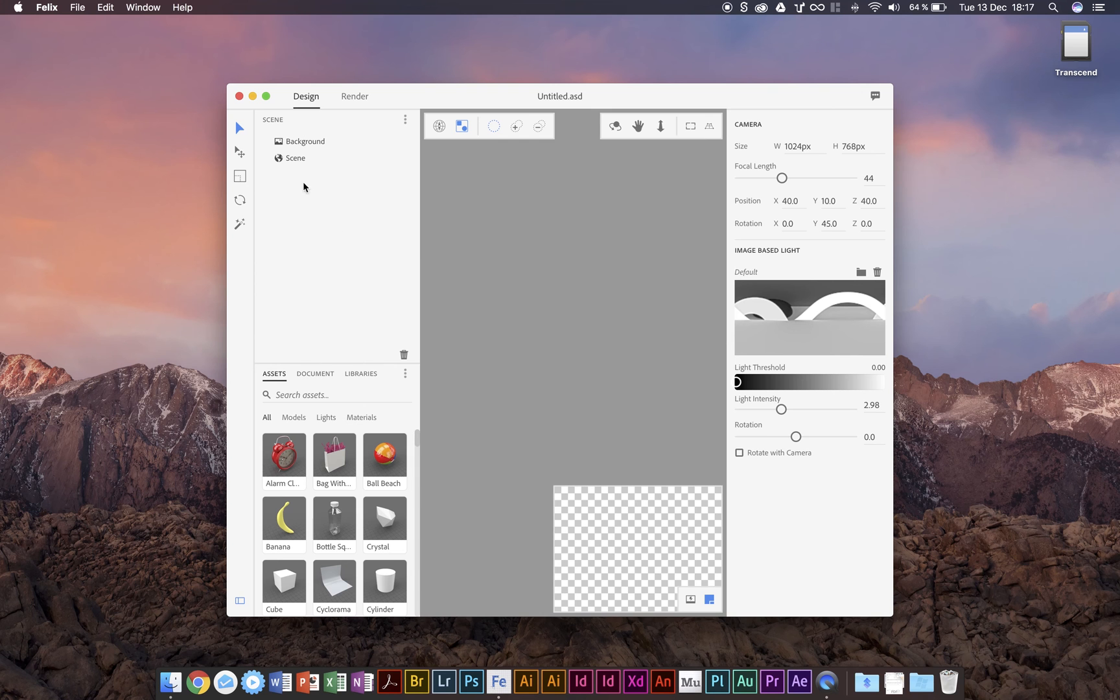
{"action": "left_click", "coordinate": [266, 97]}
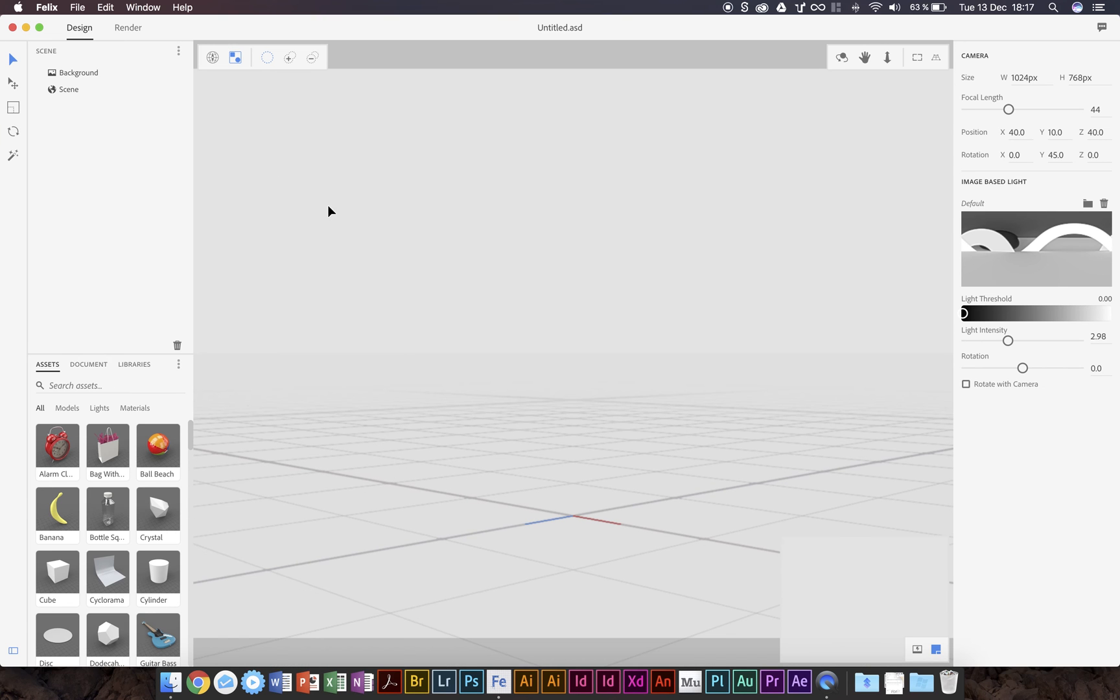
Change the interface theme to Dark in the preferences.
{"action": "left_click", "coordinate": [46, 5]}
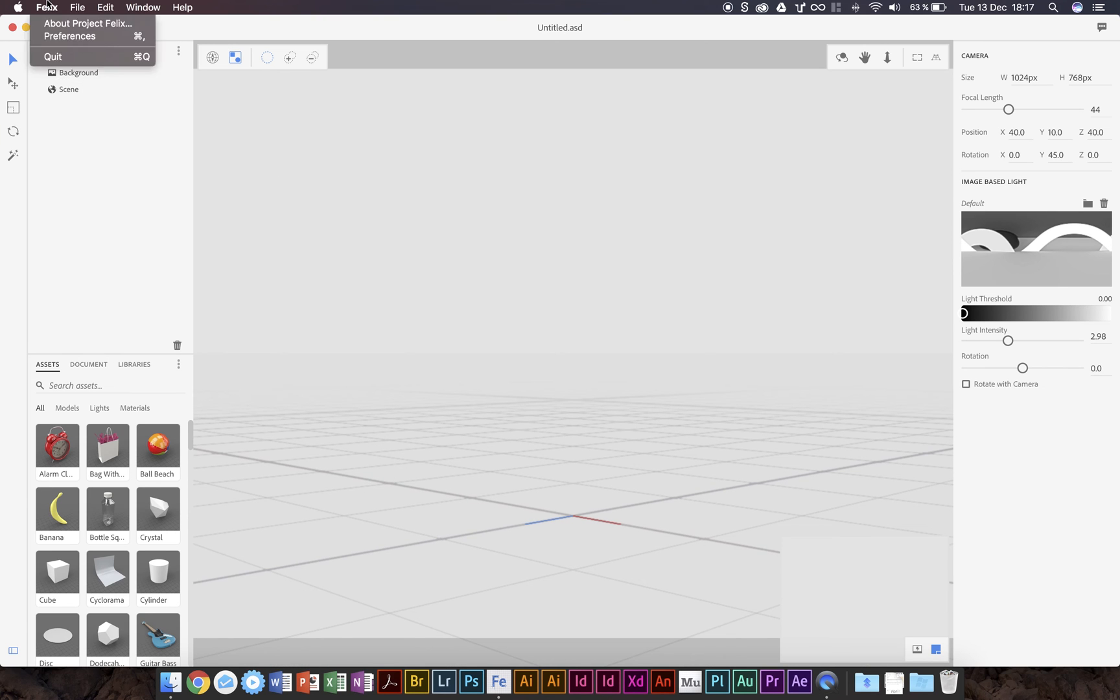
{"action": "left_click", "coordinate": [63, 37]}
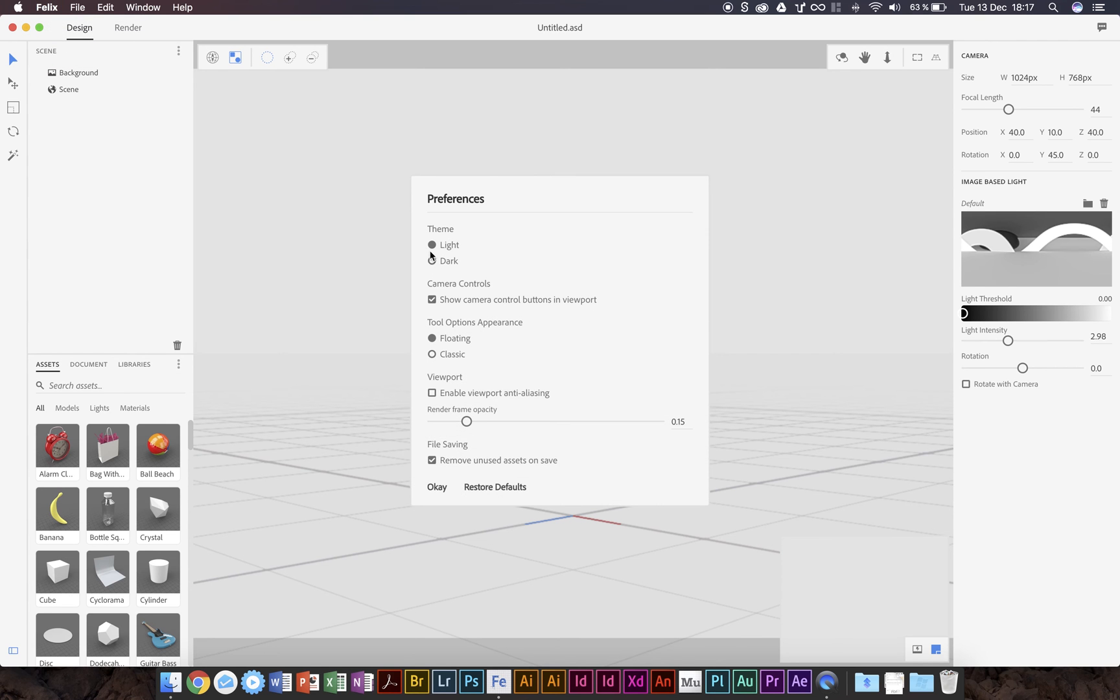
{"action": "left_click", "coordinate": [431, 261]}
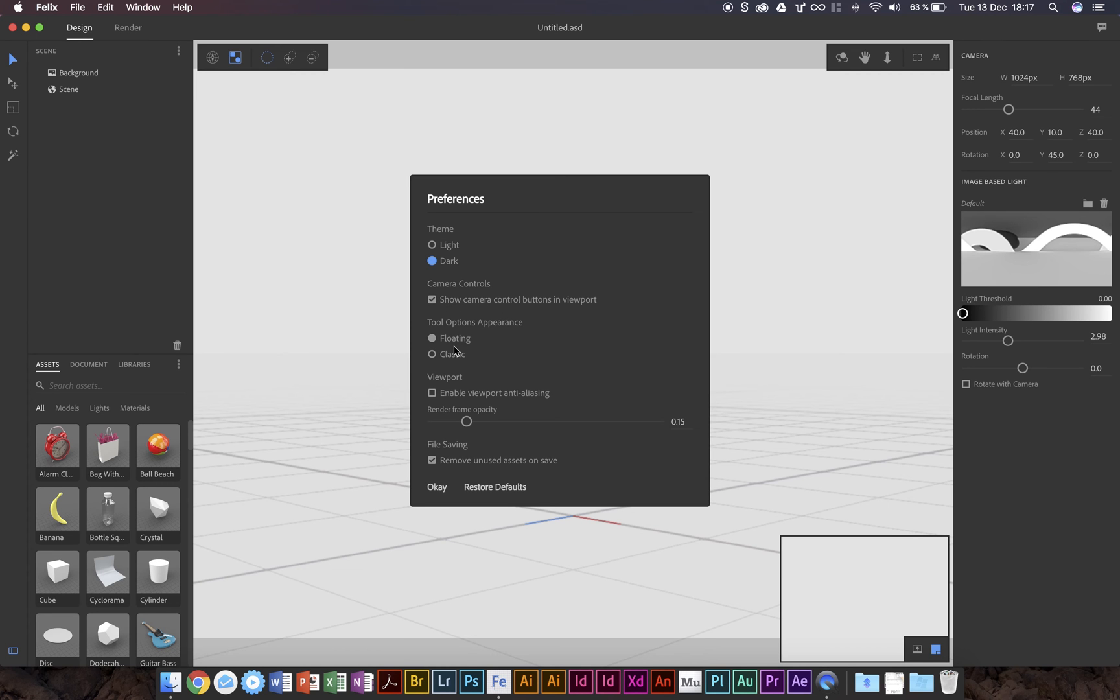
Compare the Floating and Classic tool options appearances, keep Classic and accept the preferences.
{"action": "left_click", "coordinate": [432, 354]}
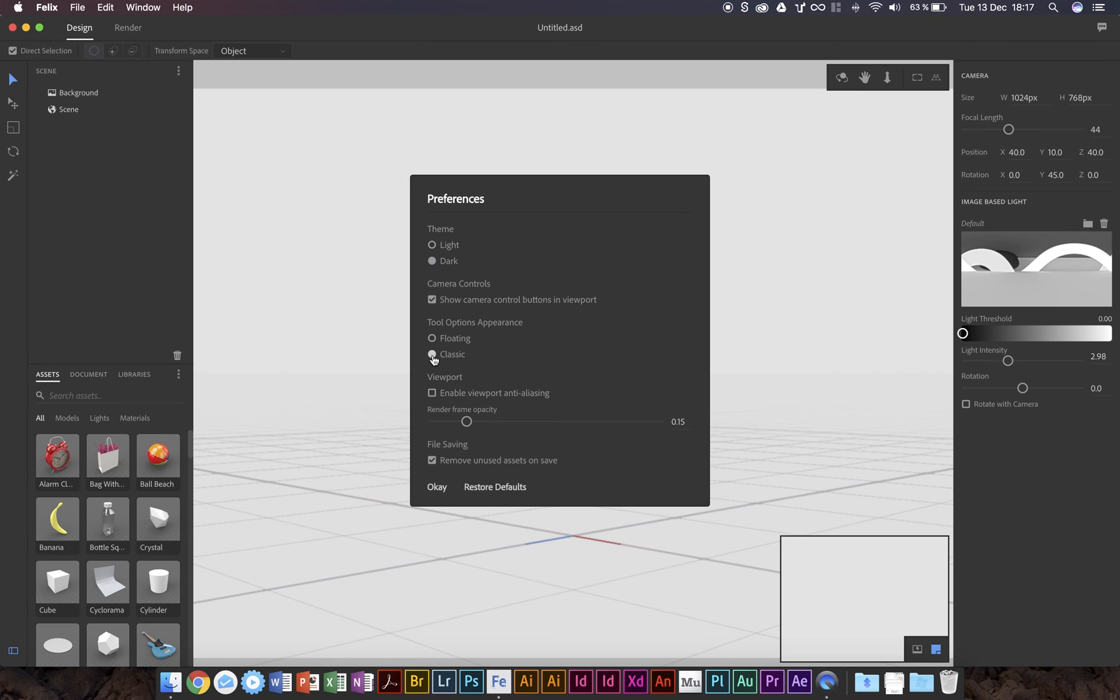
{"action": "left_click", "coordinate": [431, 338]}
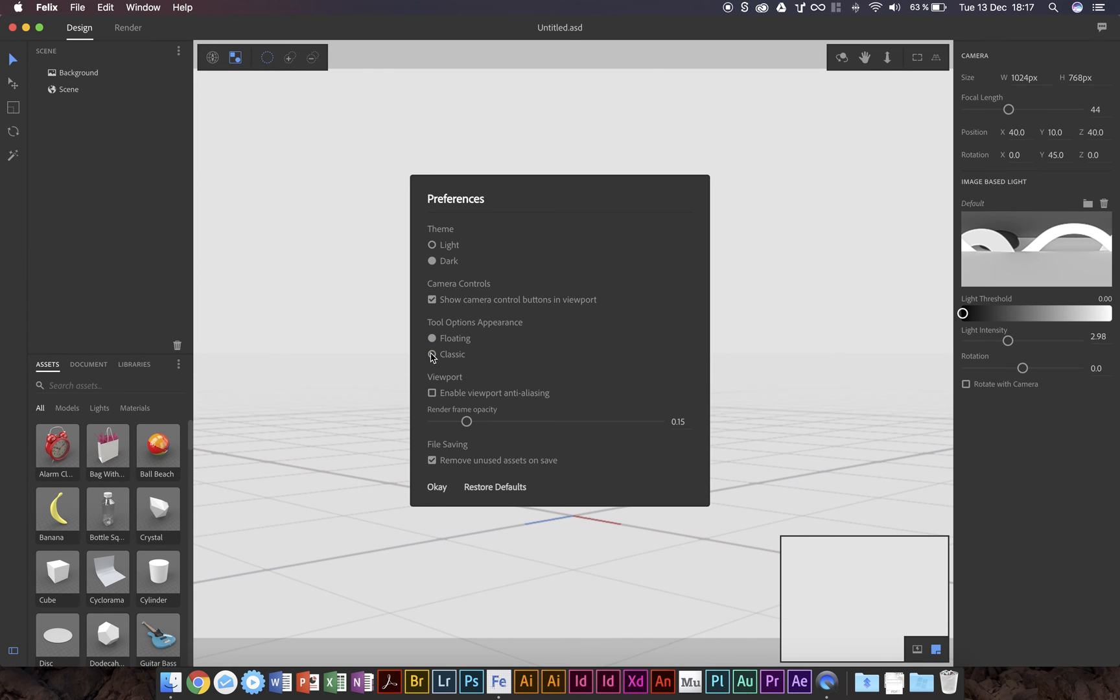
{"action": "left_click", "coordinate": [432, 355]}
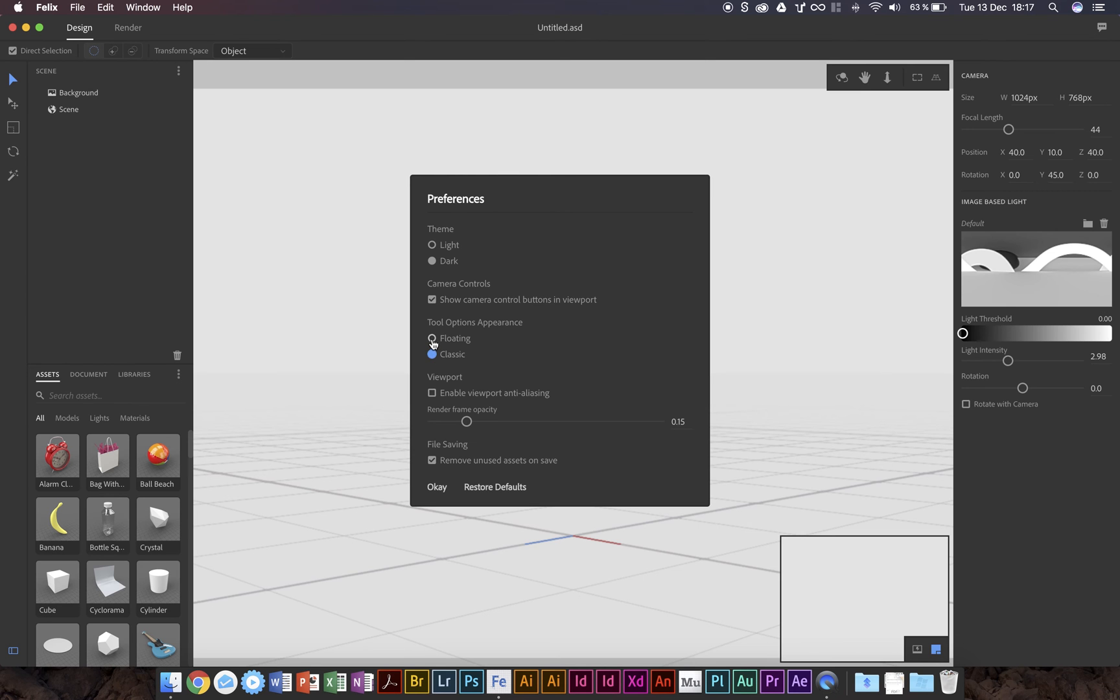
{"action": "left_click", "coordinate": [432, 339]}
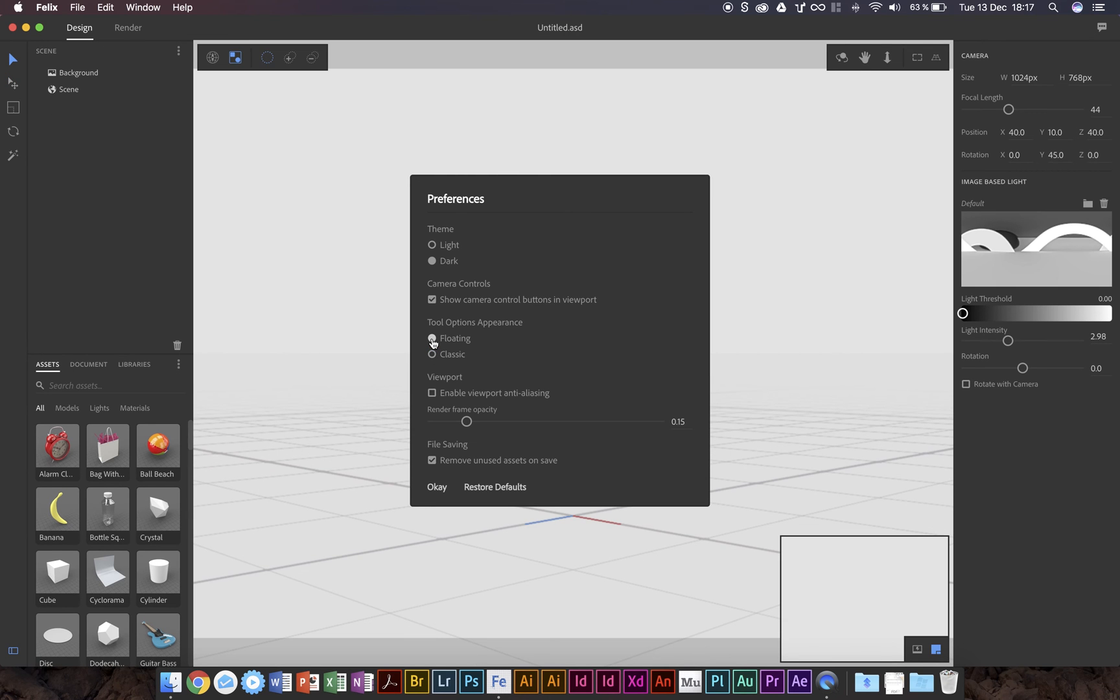
{"action": "left_click", "coordinate": [433, 355]}
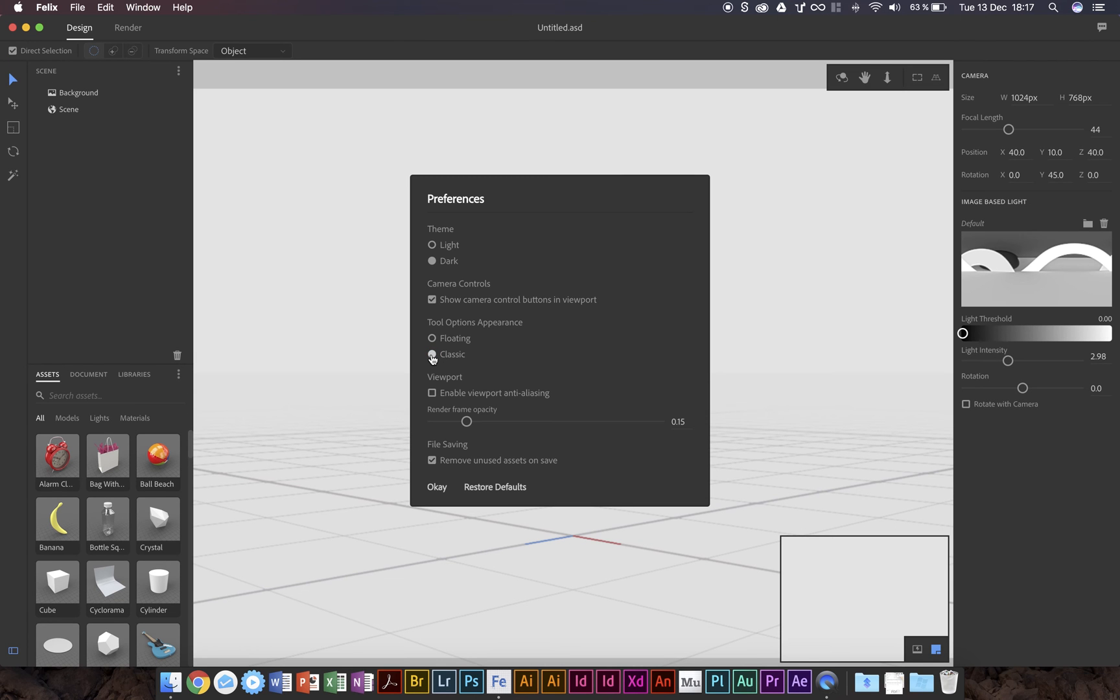
{"action": "left_click", "coordinate": [433, 355]}
{"action": "left_click", "coordinate": [431, 338]}
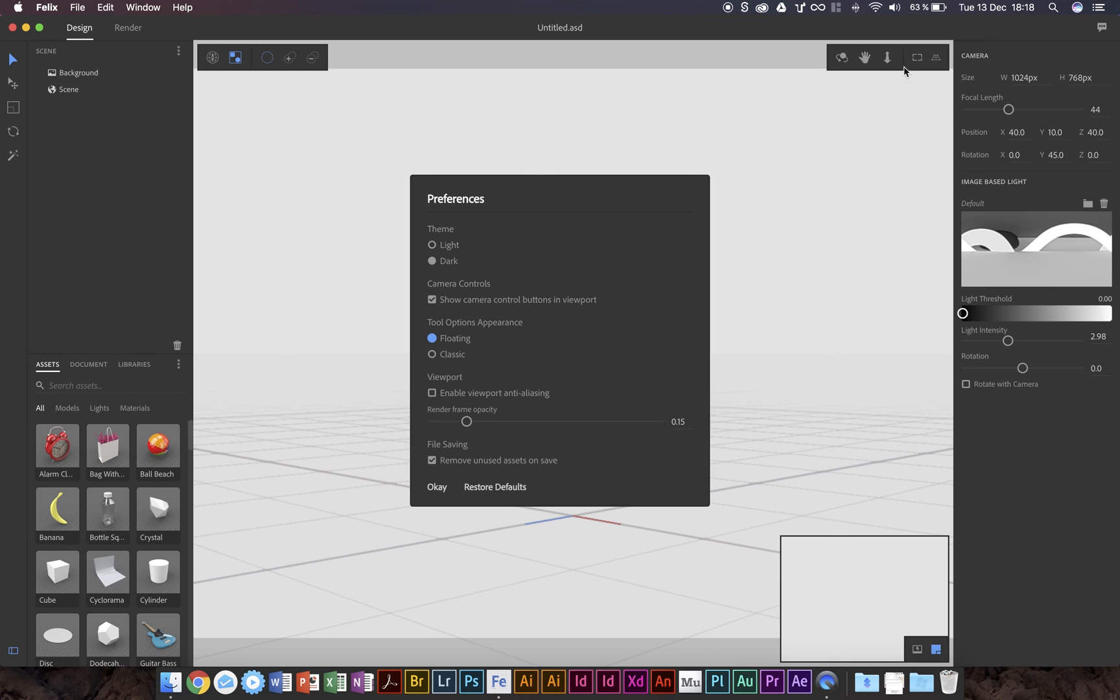
{"action": "left_click", "coordinate": [432, 356]}
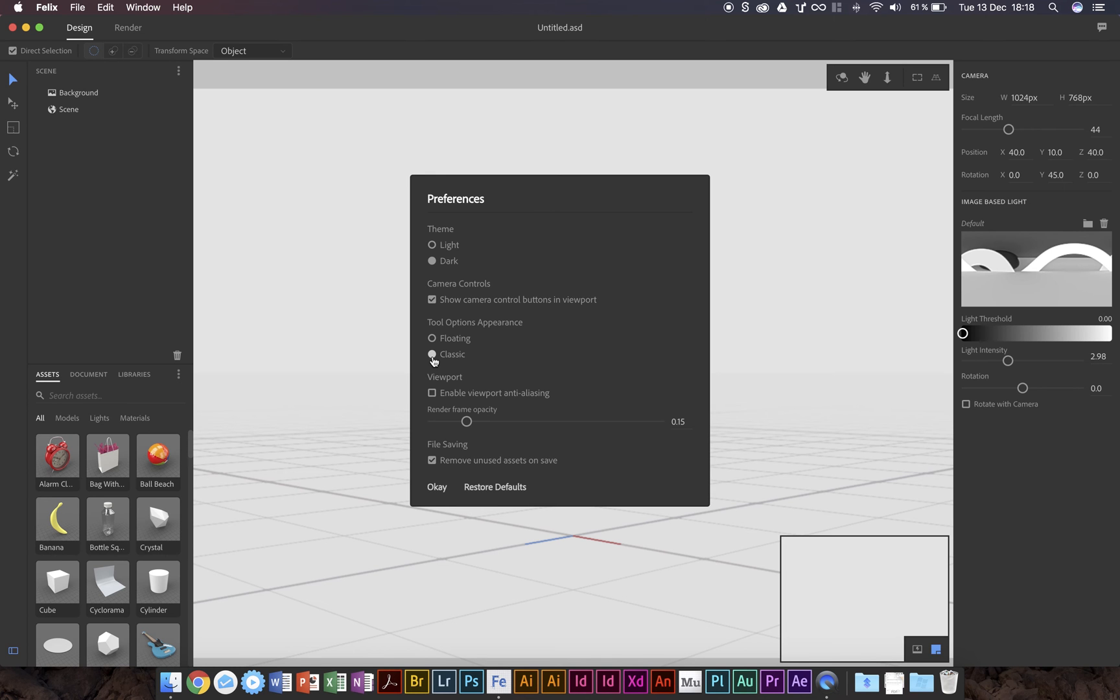
{"action": "left_click", "coordinate": [433, 358]}
{"action": "left_click", "coordinate": [436, 488]}
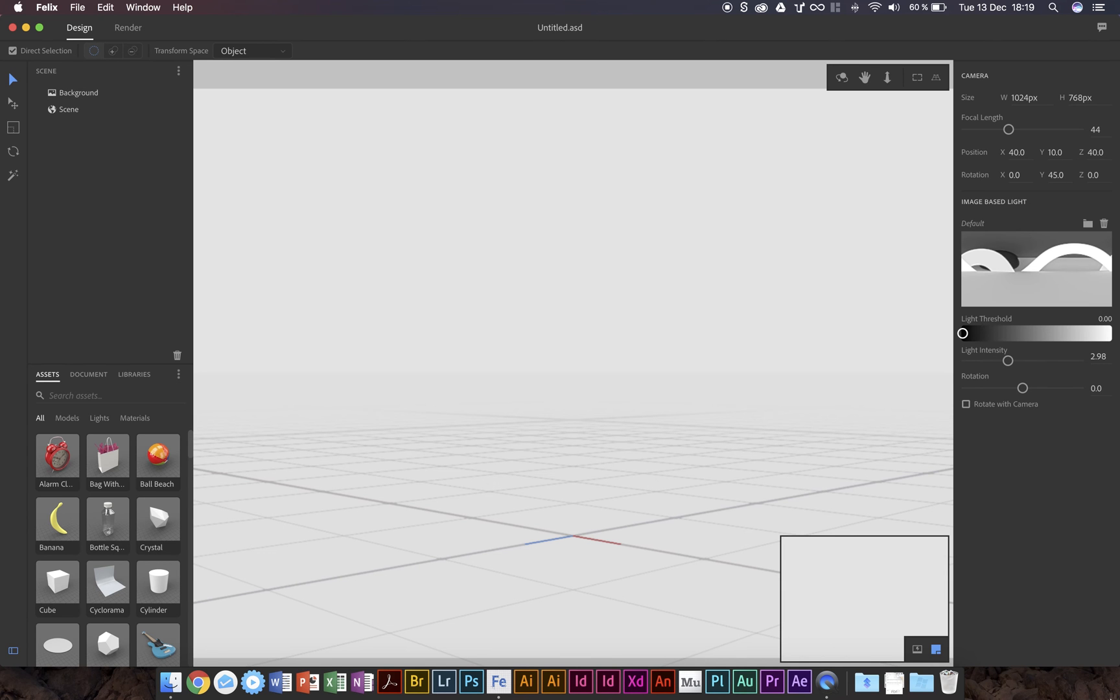
{"action": "left_click_drag", "start_coordinate": [1097, 698], "coordinate": [939, 629]}
{"action": "left_click", "coordinate": [459, 447]}
{"action": "scroll", "coordinate": [456, 457], "scroll_direction": "down", "scroll_amount": 2}
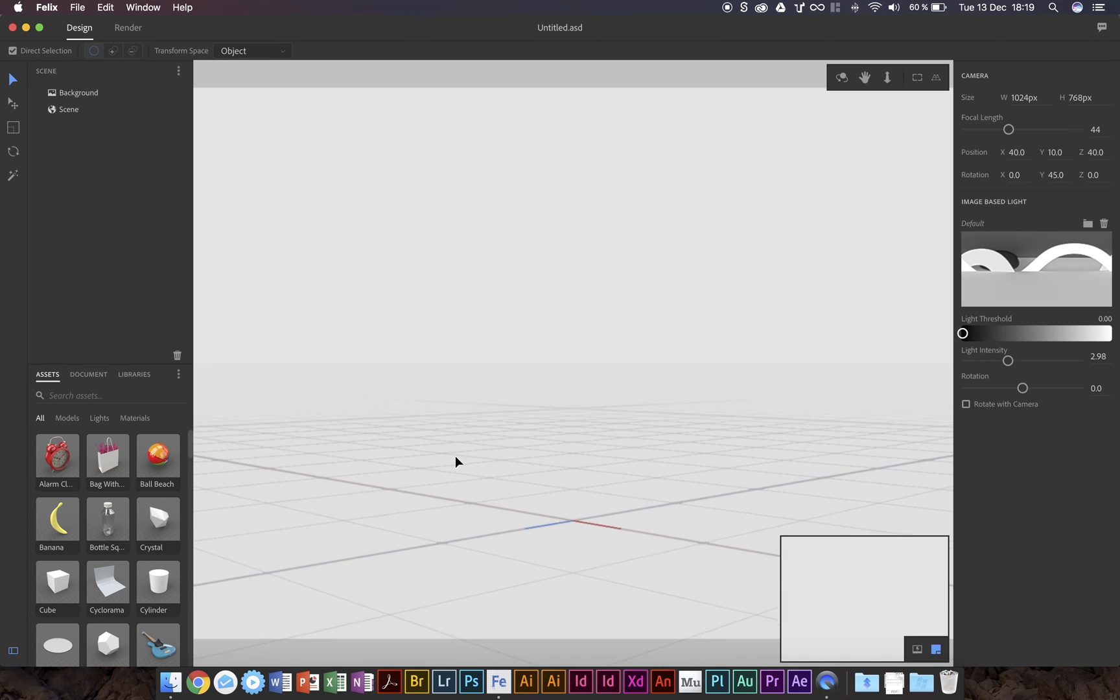
{"action": "scroll", "coordinate": [459, 457], "scroll_direction": "up", "scroll_amount": 1}
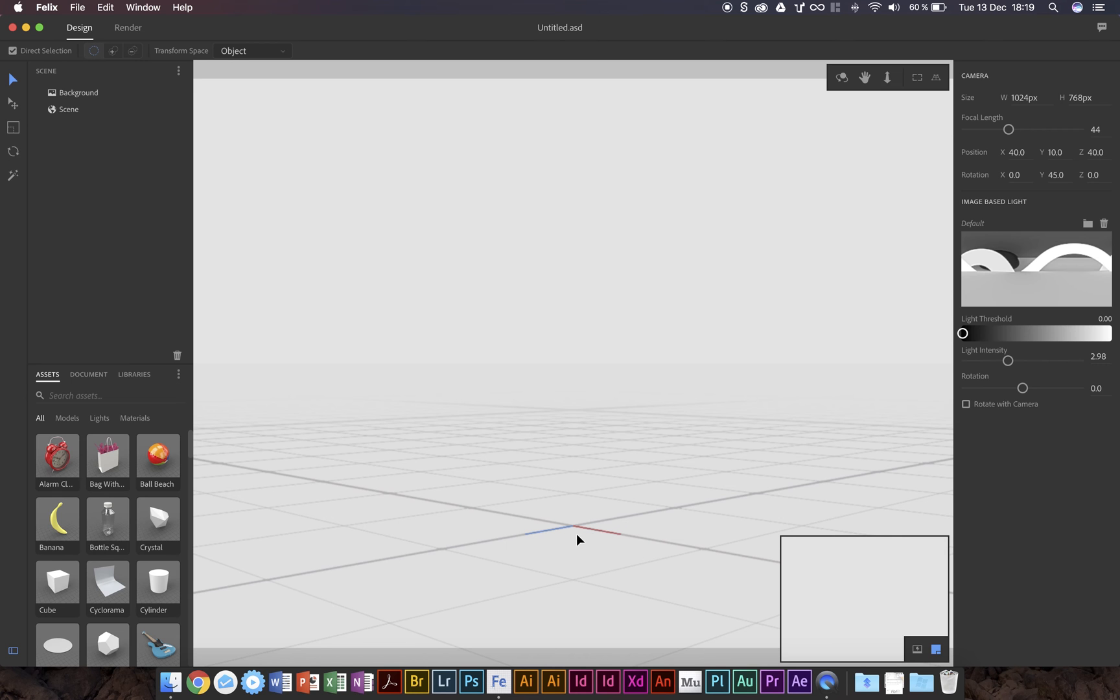
{"action": "scroll", "coordinate": [571, 528], "scroll_direction": "down", "scroll_amount": 2}
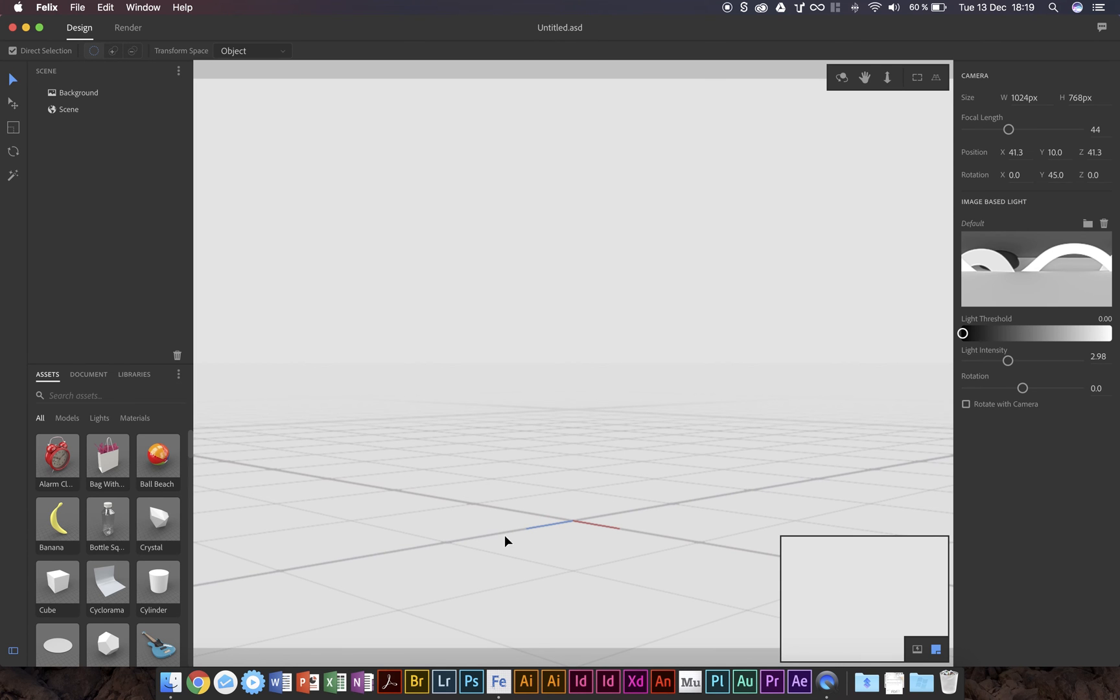
{"action": "scroll", "coordinate": [626, 503], "scroll_direction": "down", "scroll_amount": 3}
Activate the Select and Move tool and place the red alarm clock model from the assets in the scene.
{"action": "left_click", "coordinate": [13, 103]}
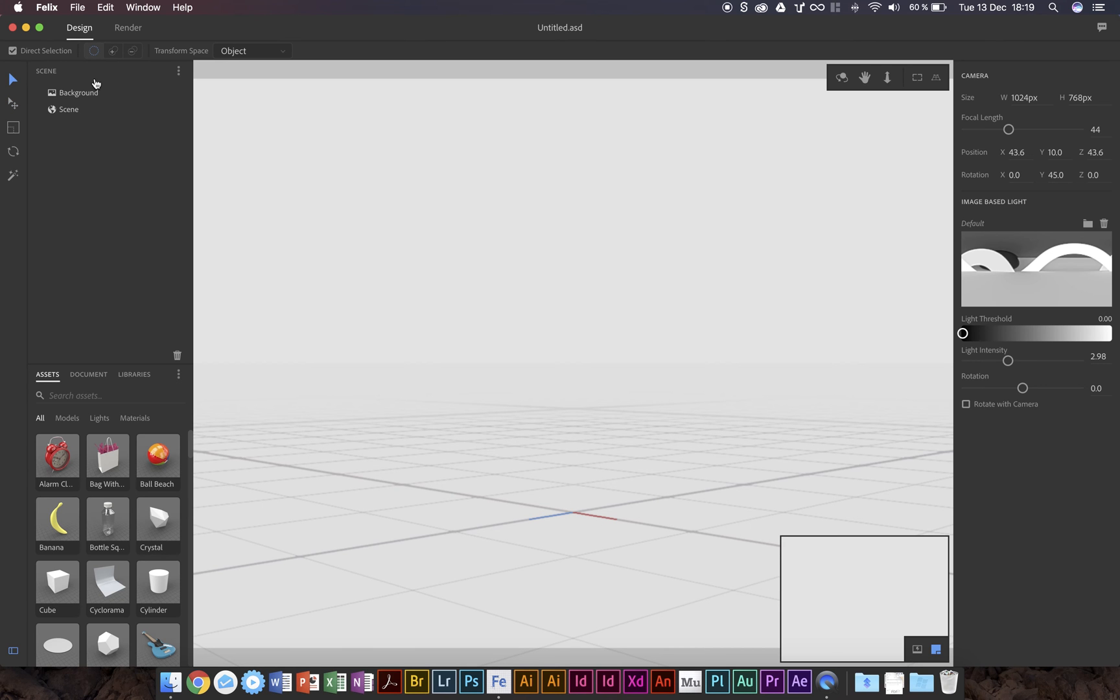
{"action": "left_click", "coordinate": [20, 79]}
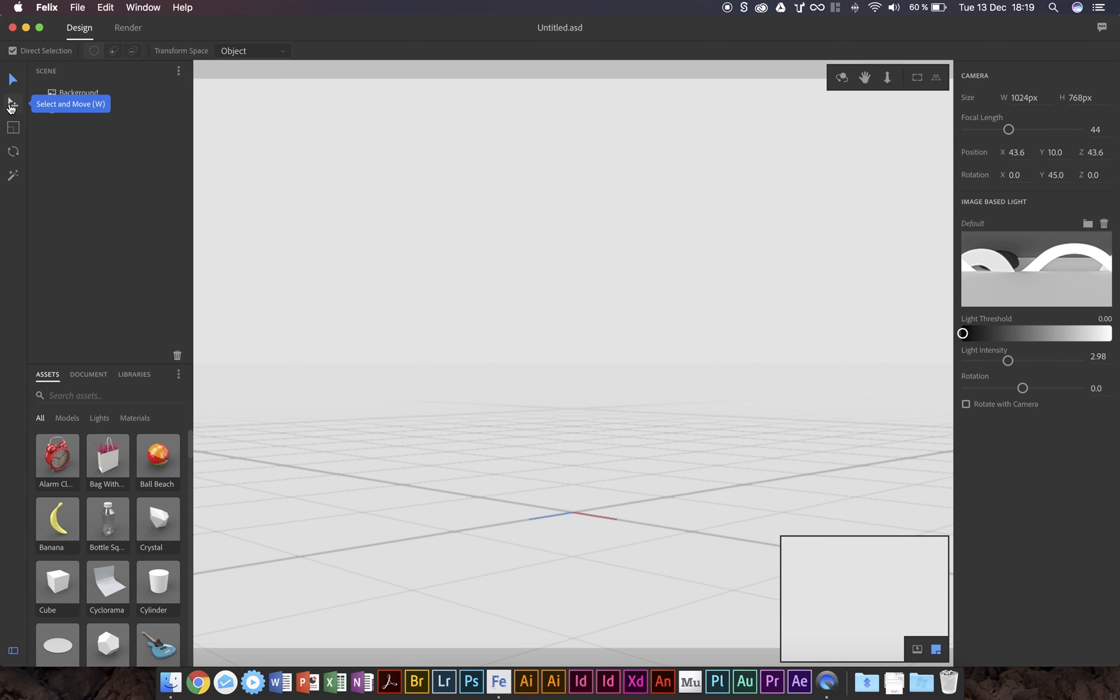
{"action": "left_click", "coordinate": [10, 105]}
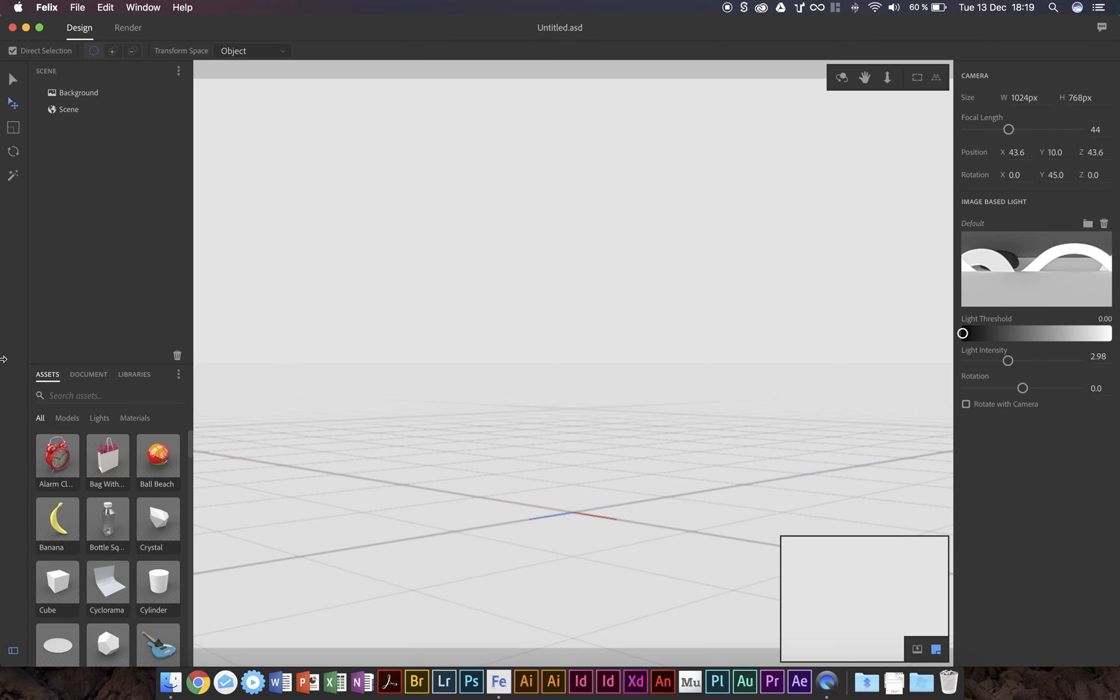
{"action": "scroll", "coordinate": [94, 496], "scroll_direction": "down", "scroll_amount": 10}
{"action": "scroll", "coordinate": [94, 496], "scroll_direction": "up", "scroll_amount": 10}
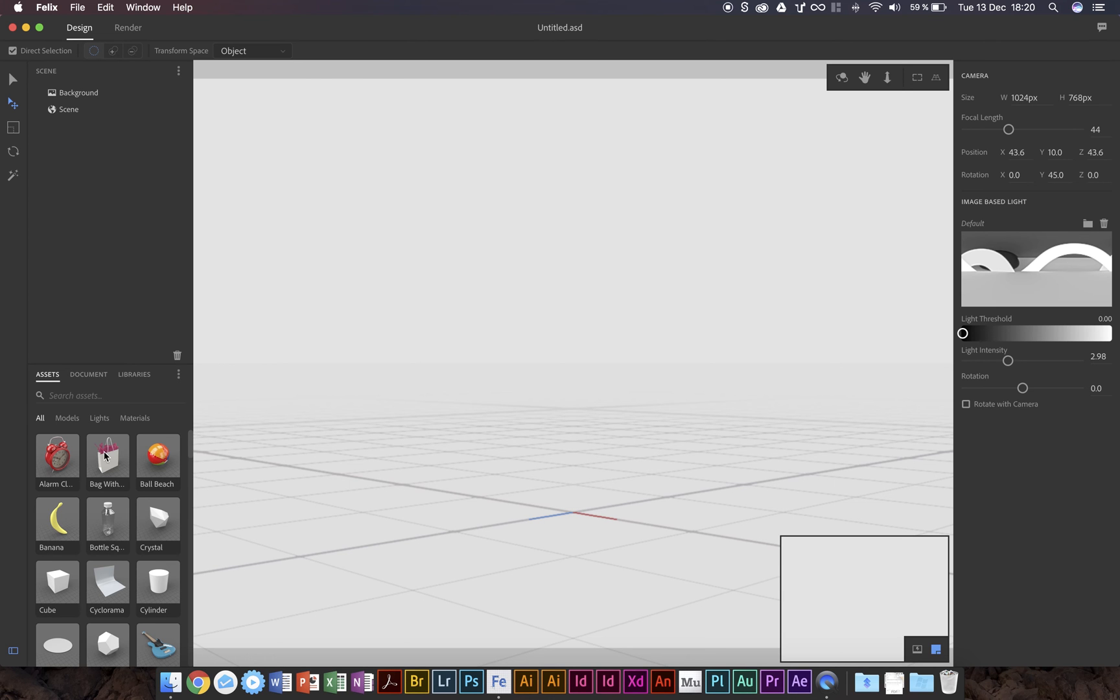
{"action": "left_click", "coordinate": [82, 394]}
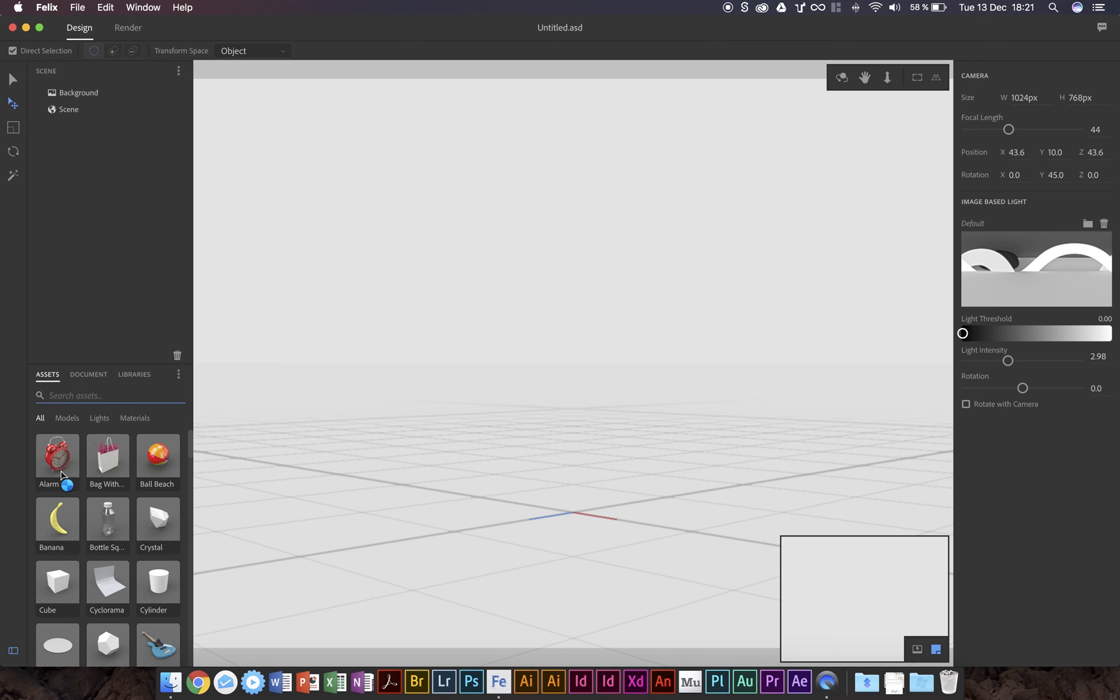
{"action": "left_click_drag", "start_coordinate": [65, 463], "coordinate": [477, 453]}
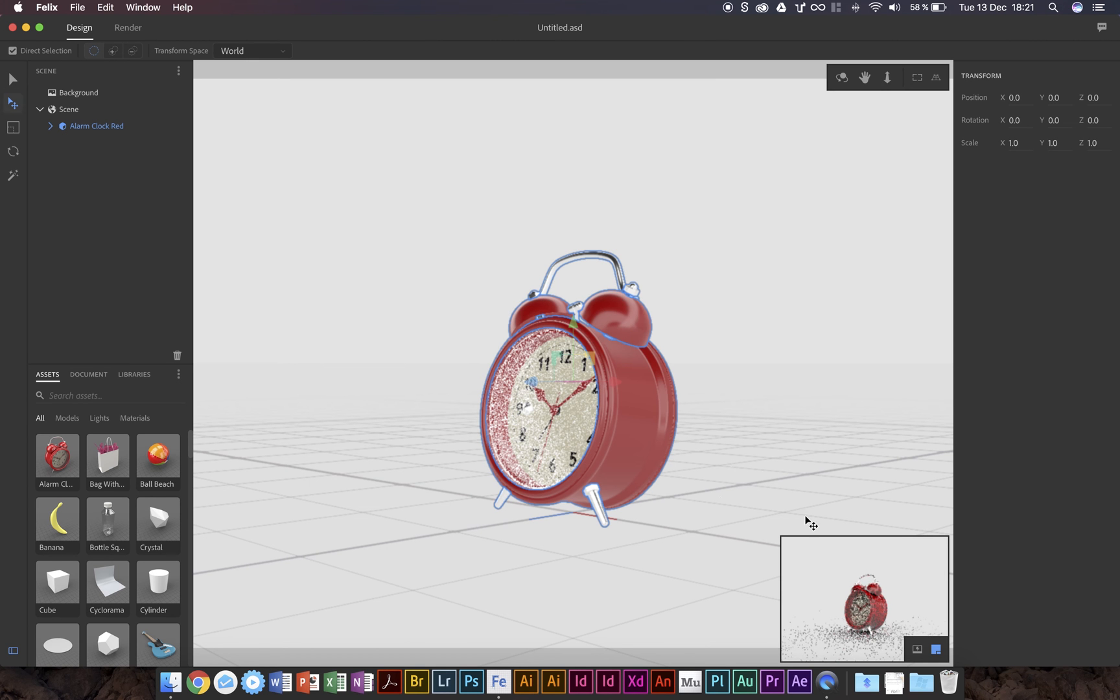
Pan the camera around the alarm clock and orbit it to a slightly raised front view of the dial.
{"action": "left_click_drag", "start_coordinate": [558, 438], "coordinate": [580, 445]}
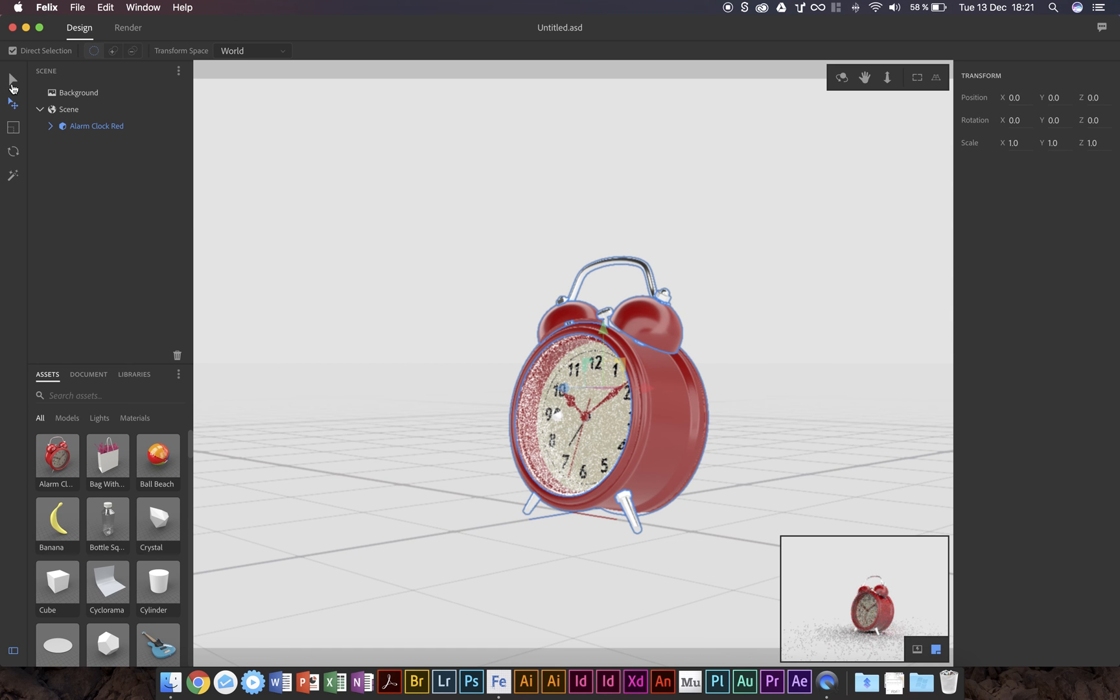
{"action": "left_click", "coordinate": [13, 79]}
{"action": "mouse_move", "coordinate": [592, 441]}
{"action": "left_mouse_down"}
{"action": "mouse_move", "coordinate": [614, 446]}
{"action": "mouse_move", "coordinate": [583, 447]}
{"action": "left_mouse_up"}
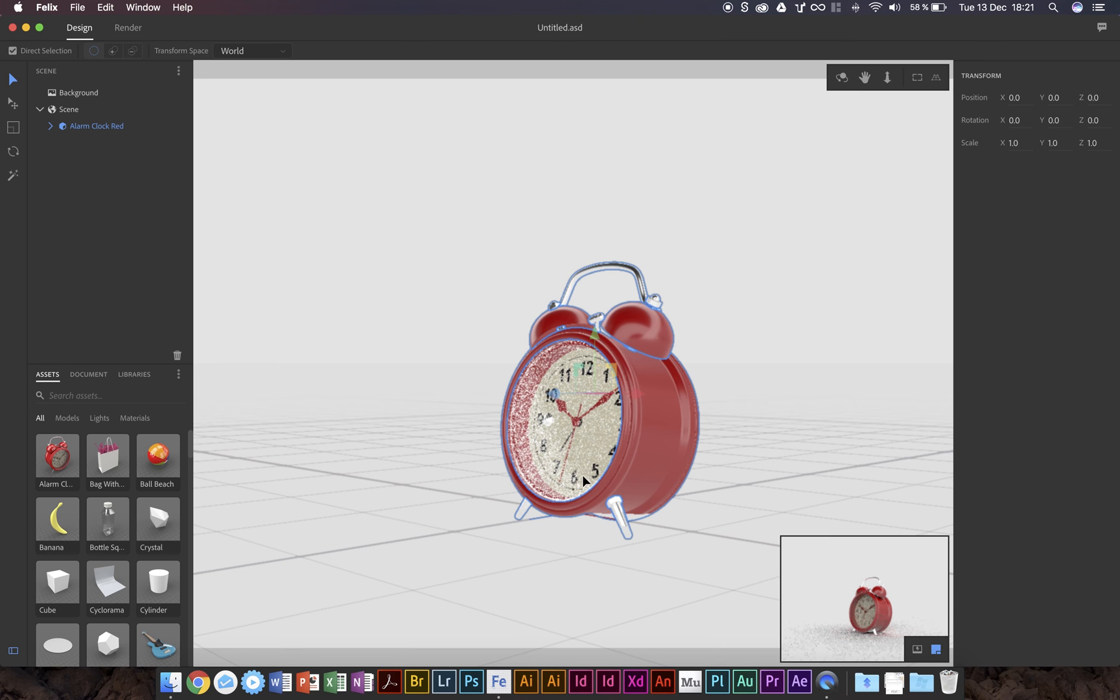
{"action": "left_click", "coordinate": [865, 77]}
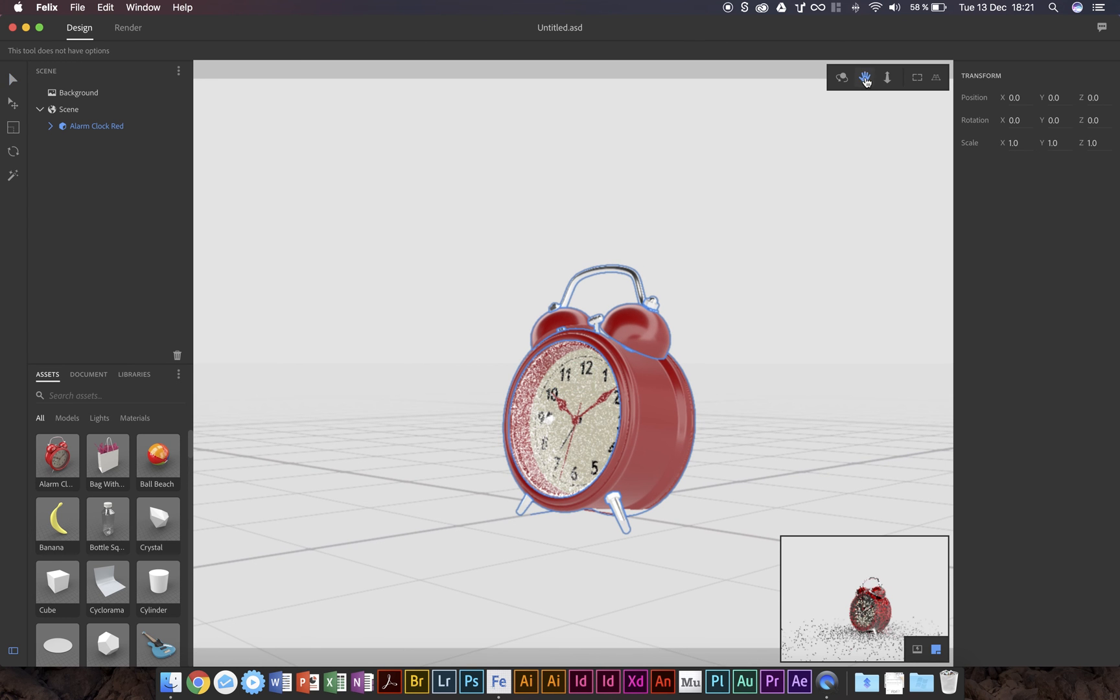
{"action": "left_click_drag", "start_coordinate": [475, 510], "coordinate": [475, 467]}
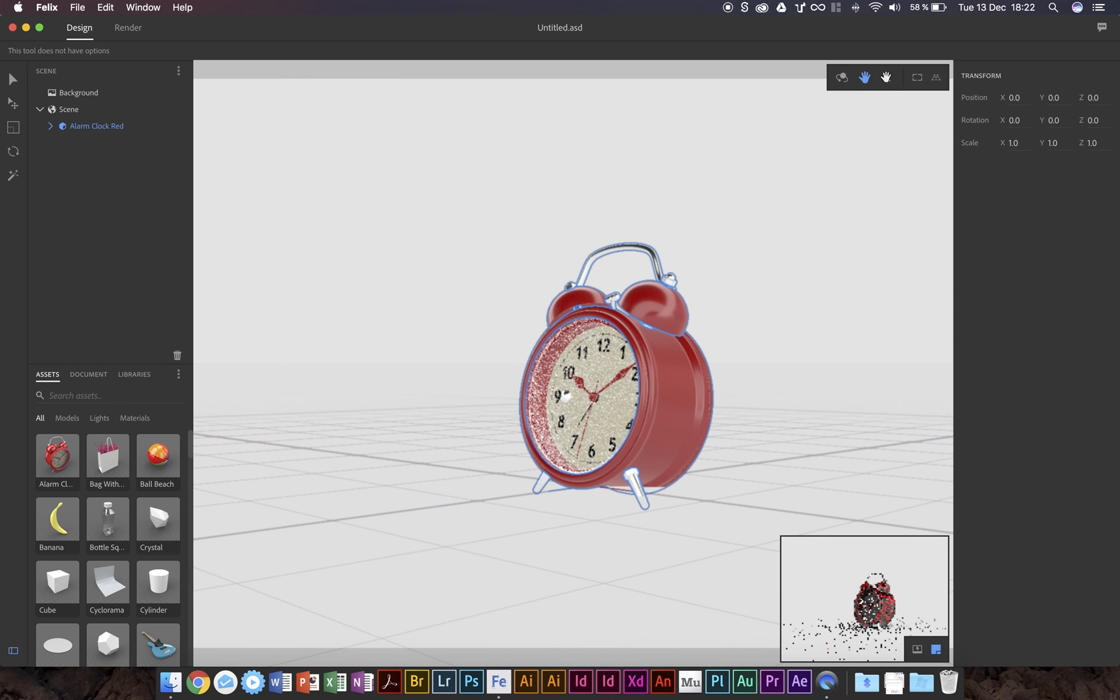
{"action": "left_click", "coordinate": [841, 77]}
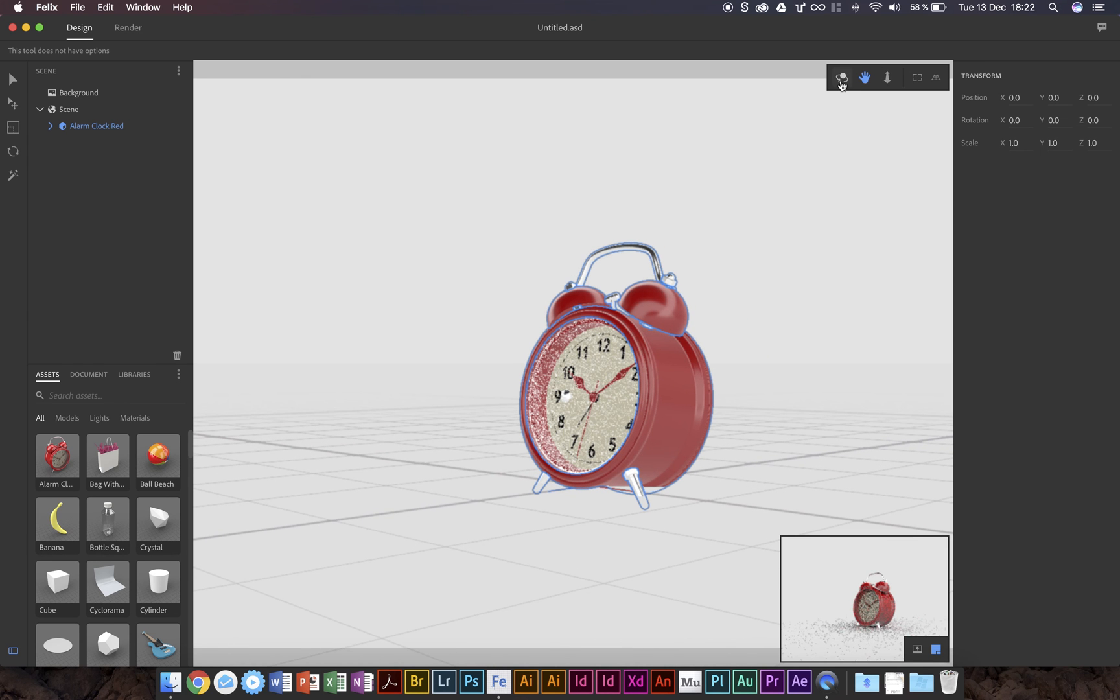
{"action": "left_click_drag", "start_coordinate": [493, 437], "coordinate": [595, 490]}
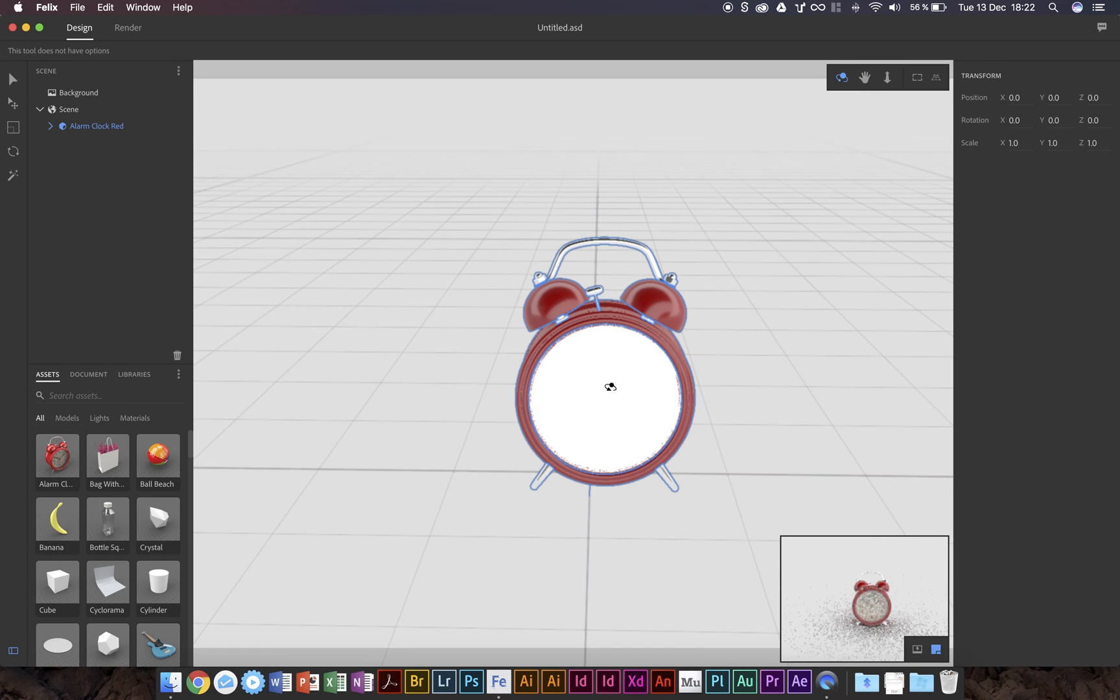
Look through the document materials and the IDDIS 2016 library graphics, and switch to the Typekit Manager library.
{"action": "left_click", "coordinate": [87, 377]}
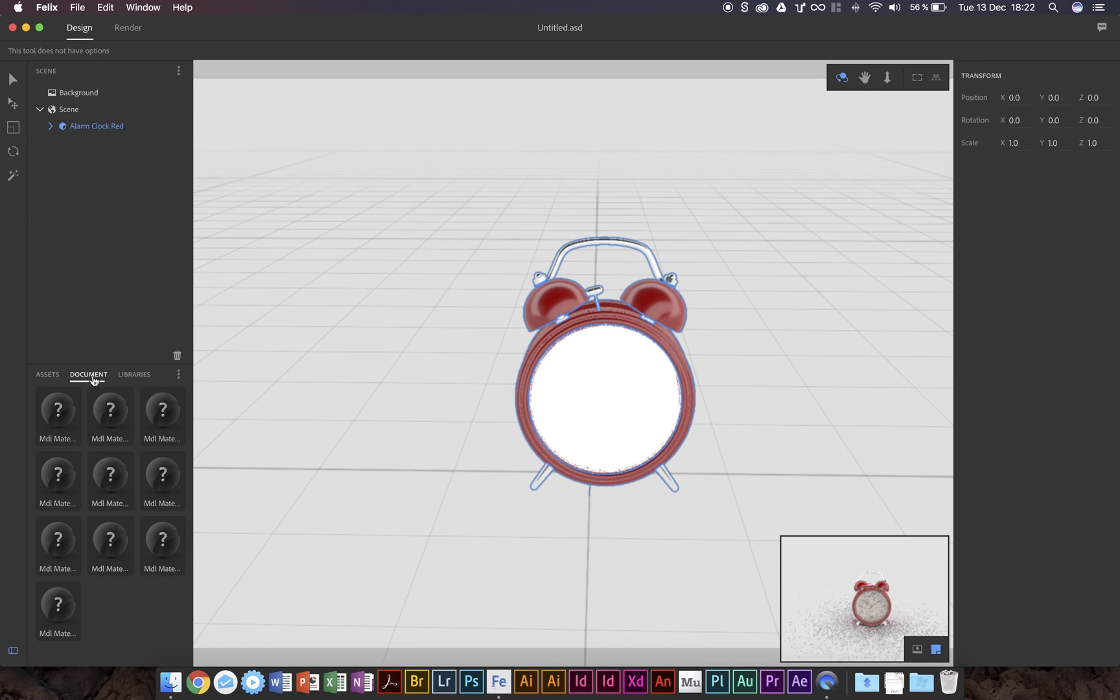
{"action": "left_click", "coordinate": [126, 377]}
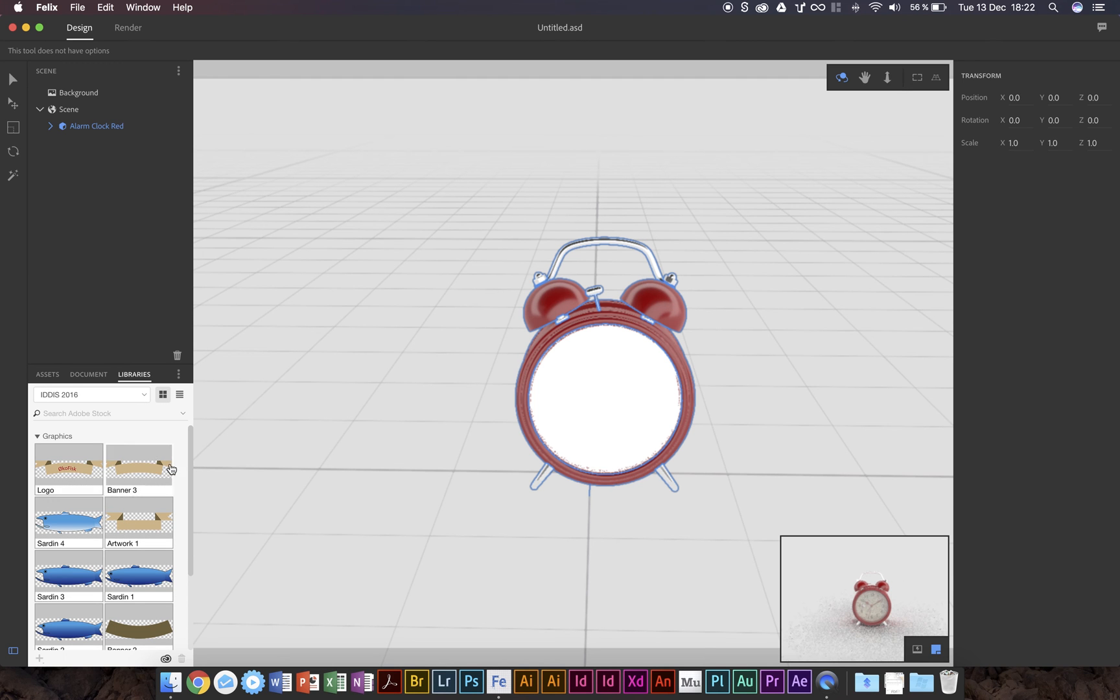
{"action": "left_click_drag", "start_coordinate": [191, 452], "coordinate": [193, 420]}
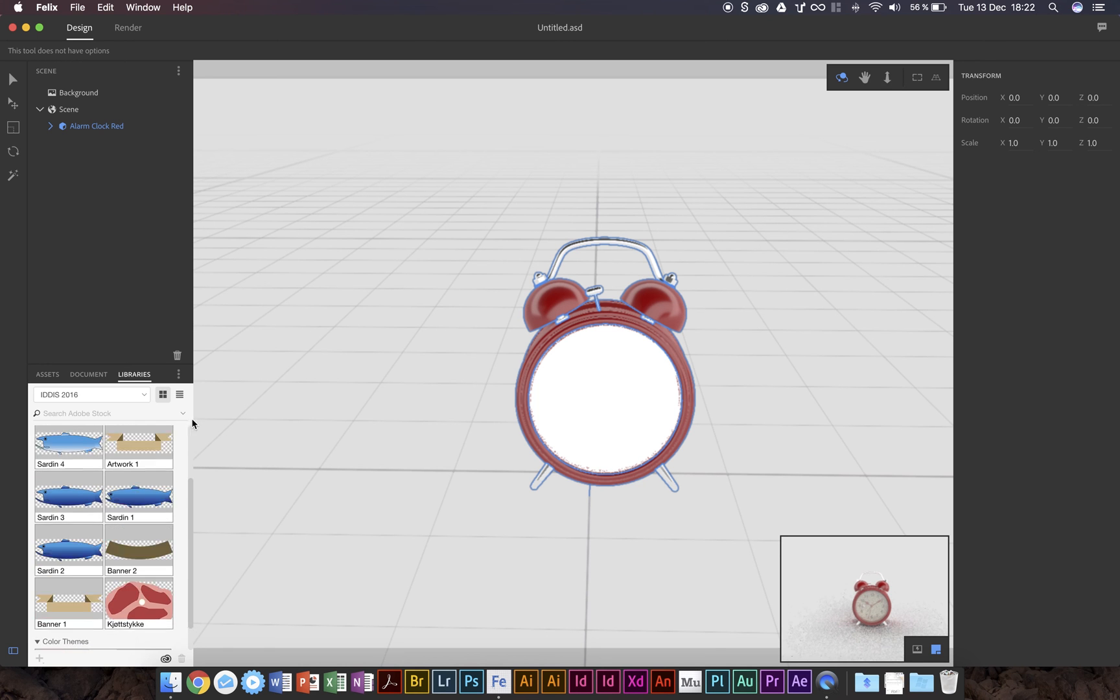
{"action": "left_click", "coordinate": [126, 400]}
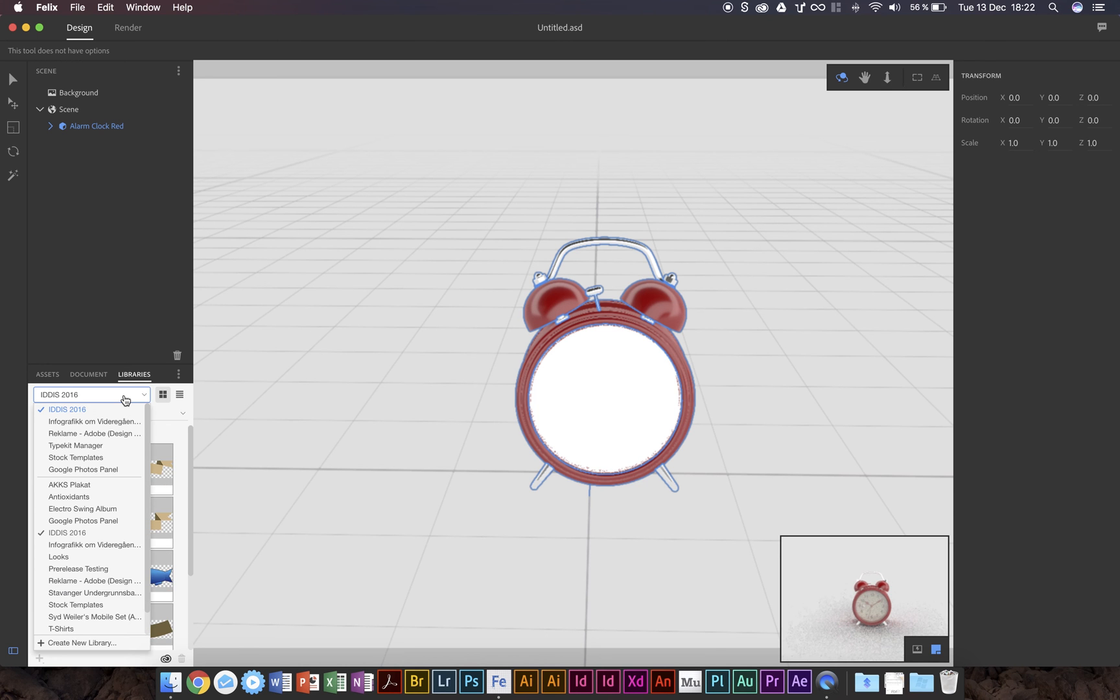
{"action": "left_click", "coordinate": [96, 447]}
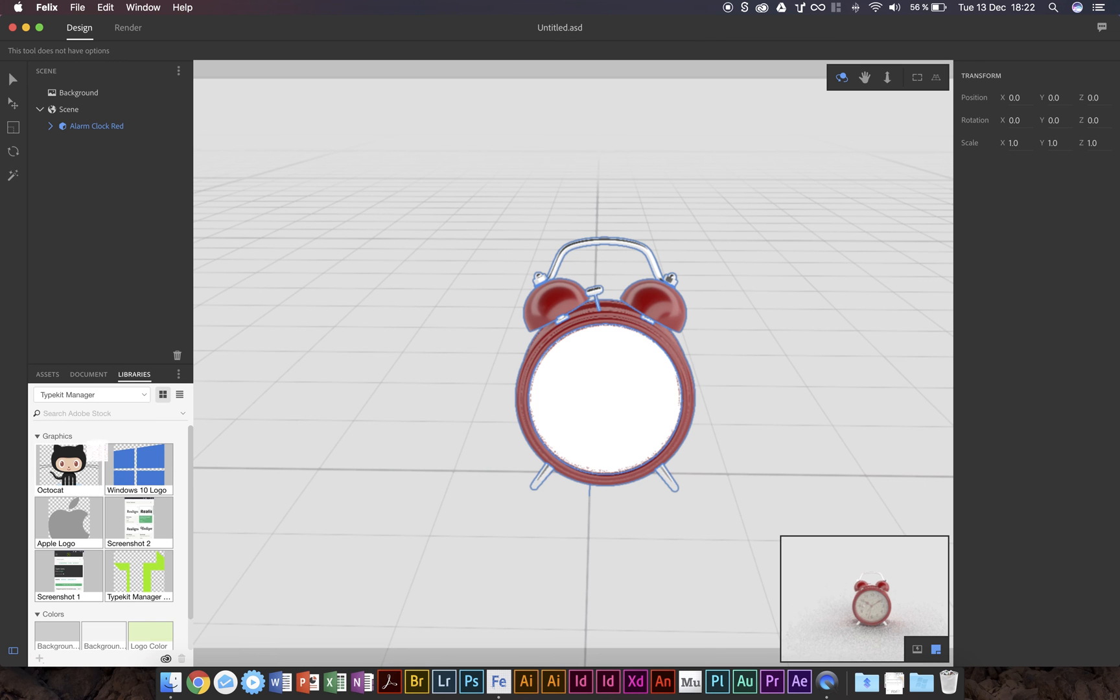
Switch the library to T-Shirts and look through its graphics and the list of other libraries.
{"action": "left_click", "coordinate": [139, 401]}
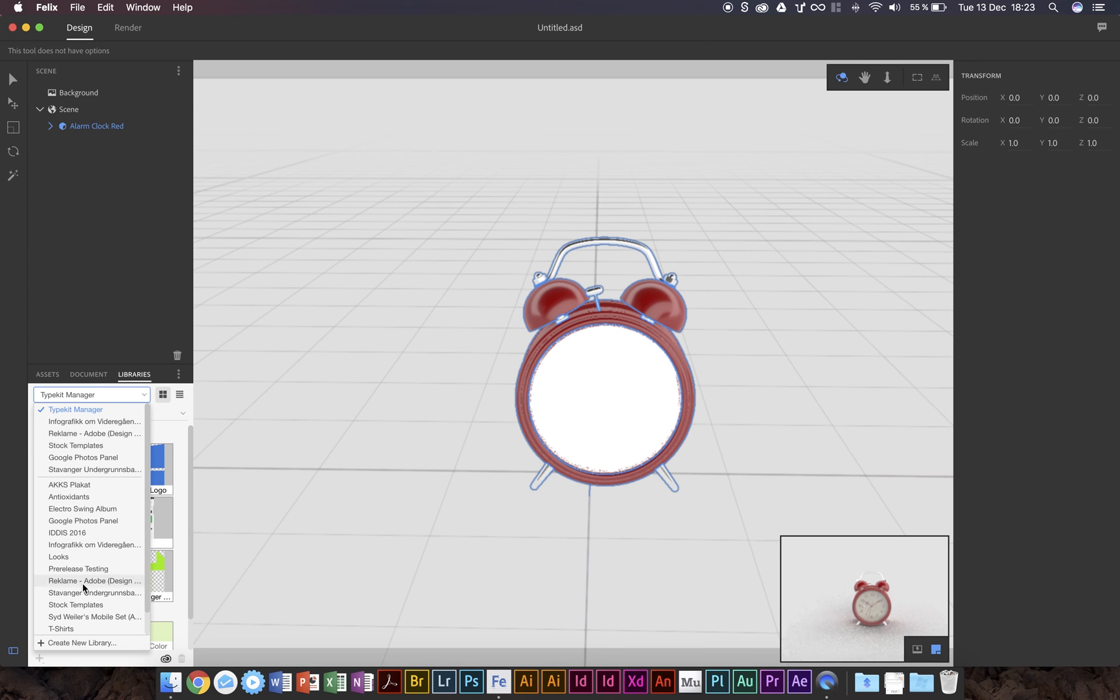
{"action": "left_click", "coordinate": [82, 630]}
{"action": "left_click", "coordinate": [105, 398]}
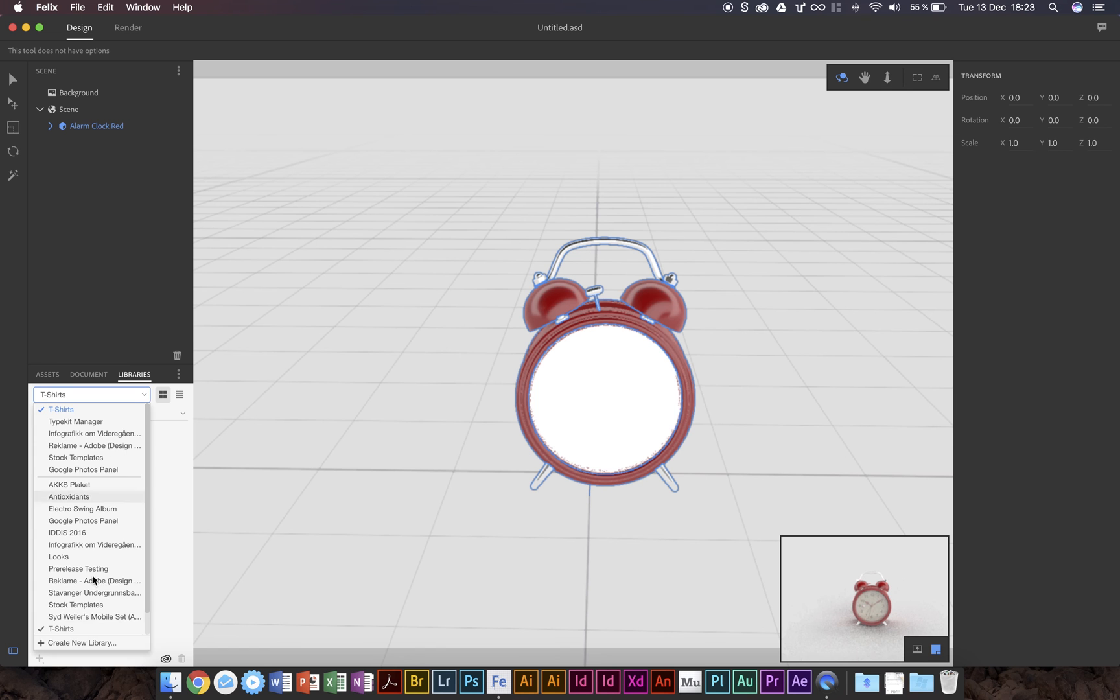
{"action": "left_click", "coordinate": [111, 396]}
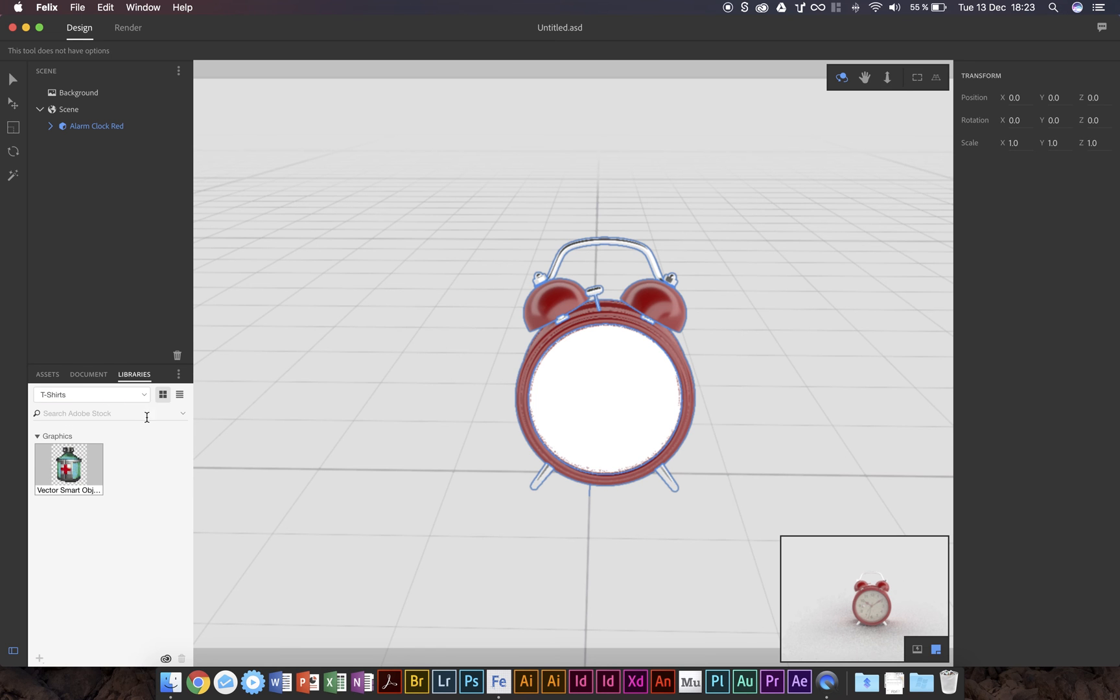
Filter the assets to materials and apply the Metal material to the alarm clock.
{"action": "left_click", "coordinate": [78, 375]}
{"action": "left_click", "coordinate": [47, 374]}
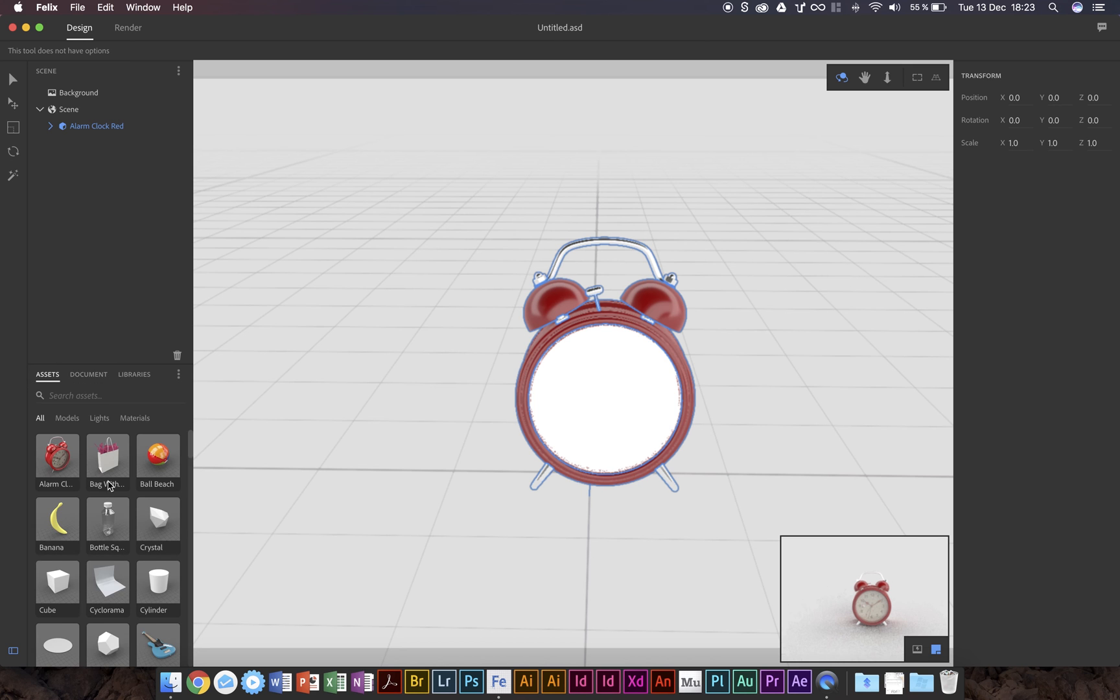
{"action": "left_click", "coordinate": [135, 420]}
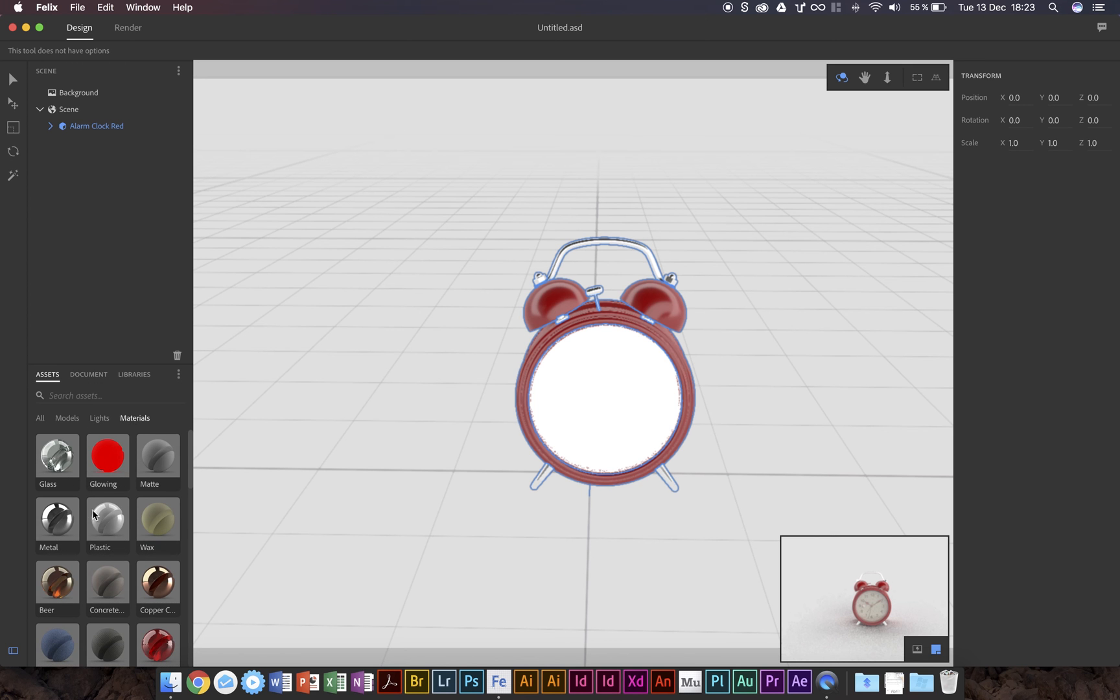
{"action": "left_click", "coordinate": [53, 530]}
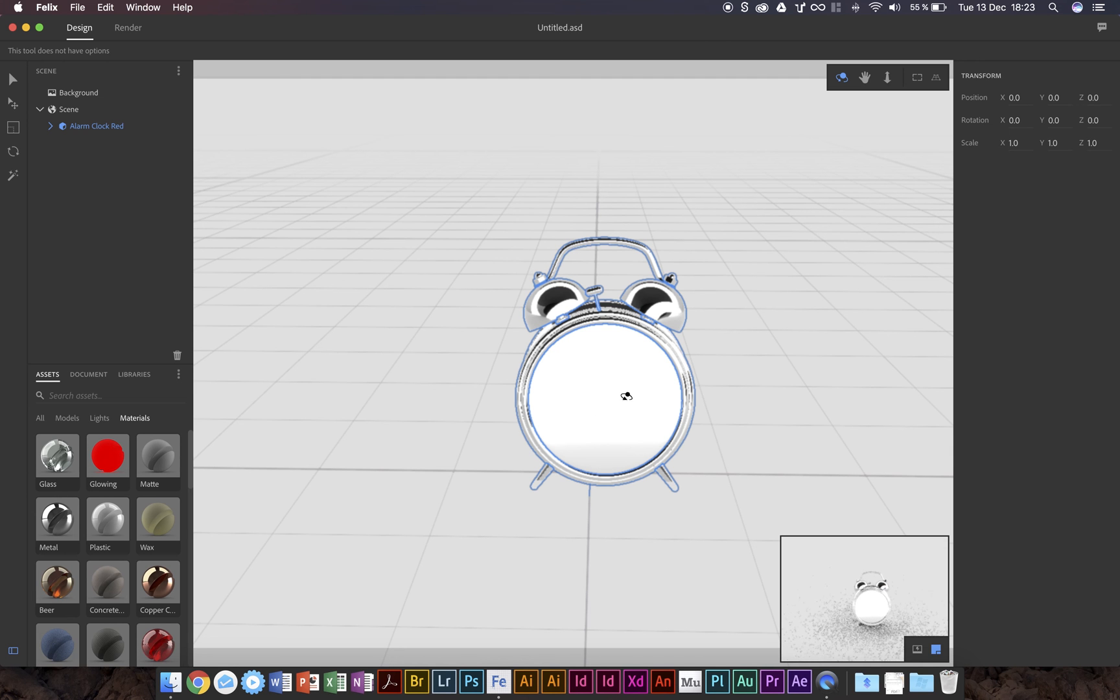
Try the Gelatin, copper and Beer materials on the alarm clock one after another.
{"action": "left_click", "coordinate": [159, 641]}
{"action": "scroll", "coordinate": [133, 555], "scroll_direction": "down", "scroll_amount": 1}
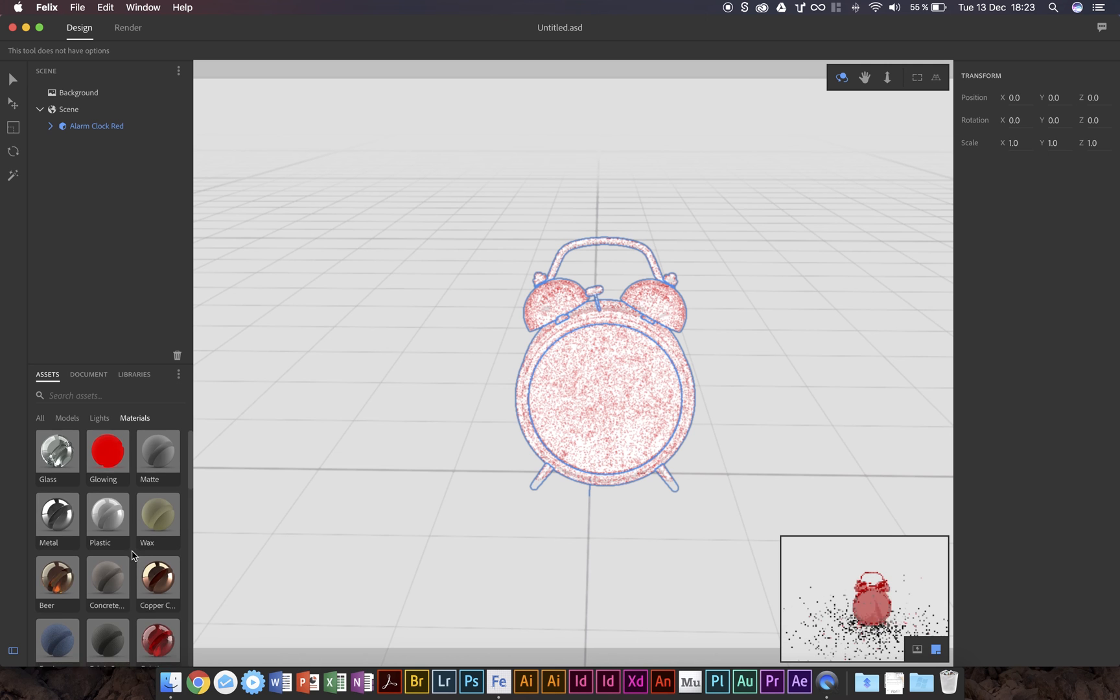
{"action": "scroll", "coordinate": [132, 555], "scroll_direction": "down", "scroll_amount": 3}
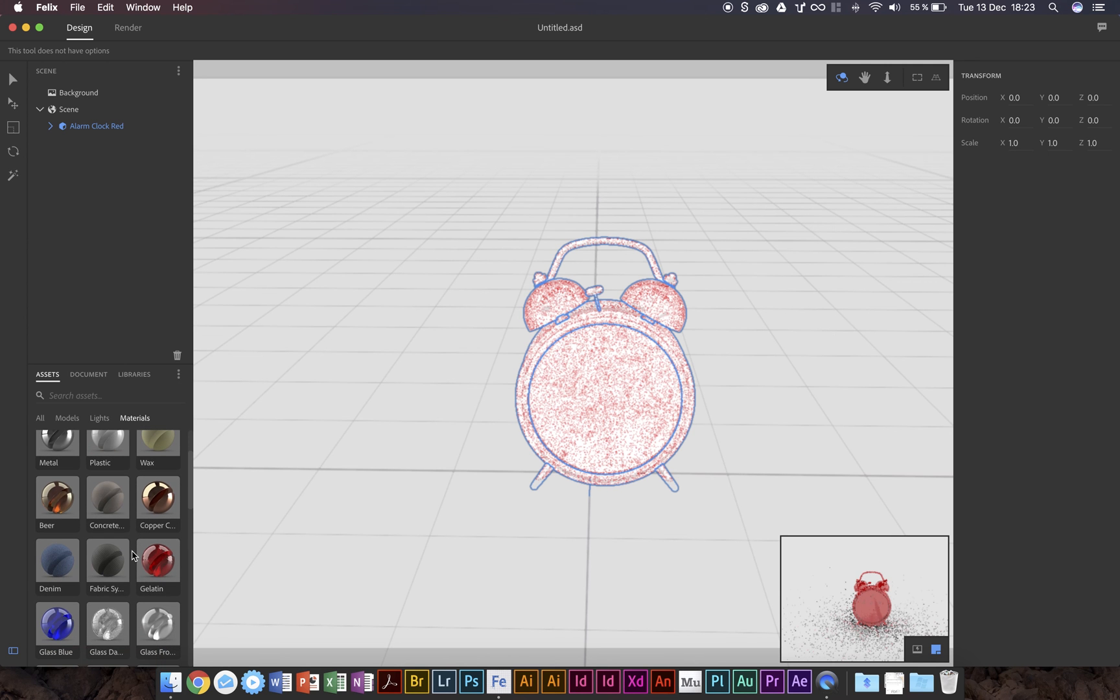
{"action": "left_click", "coordinate": [156, 504]}
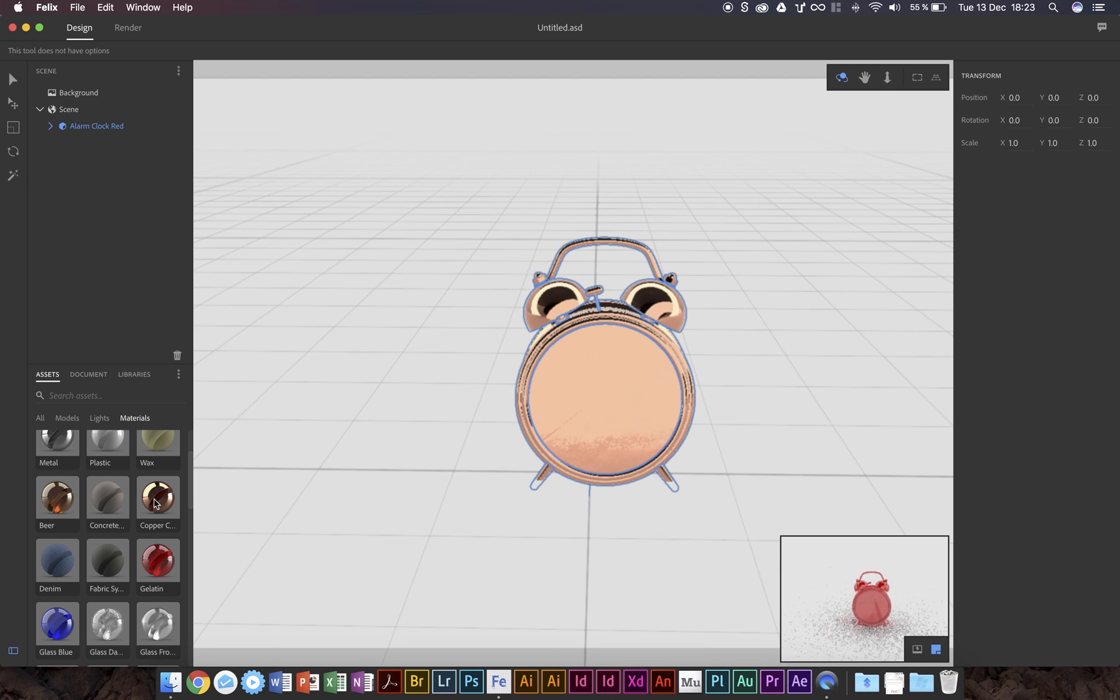
{"action": "left_click", "coordinate": [63, 503]}
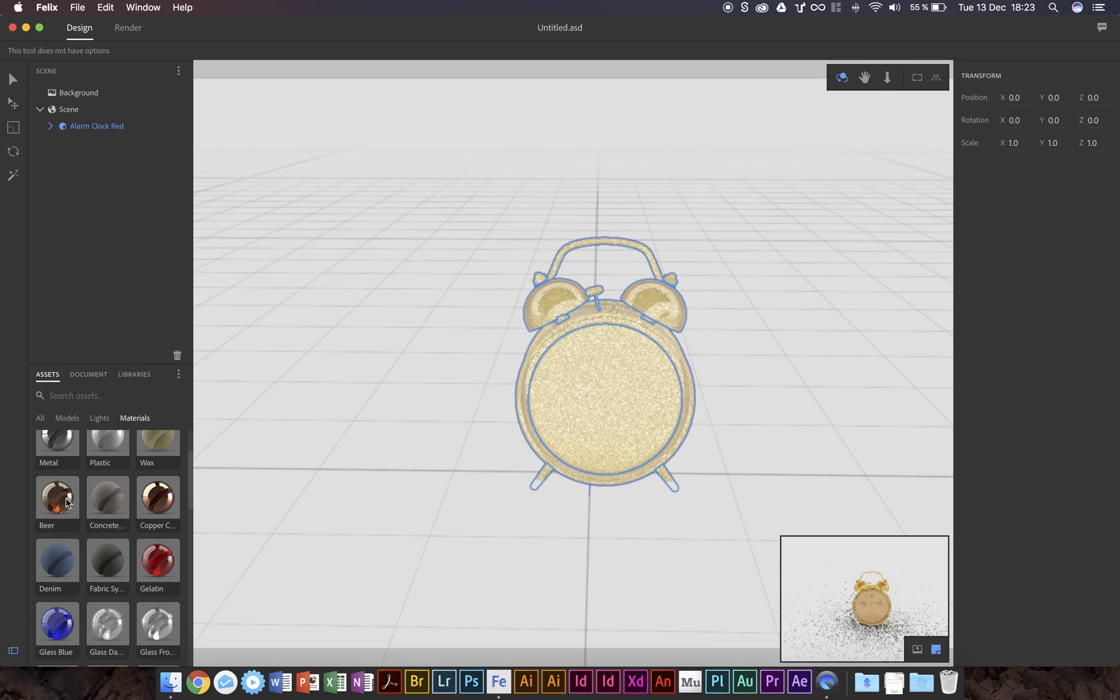
Browse the remaining material assets and look at the Project Felix feedback form, closing it without posting.
{"action": "scroll", "coordinate": [100, 509], "scroll_direction": "down", "scroll_amount": 3}
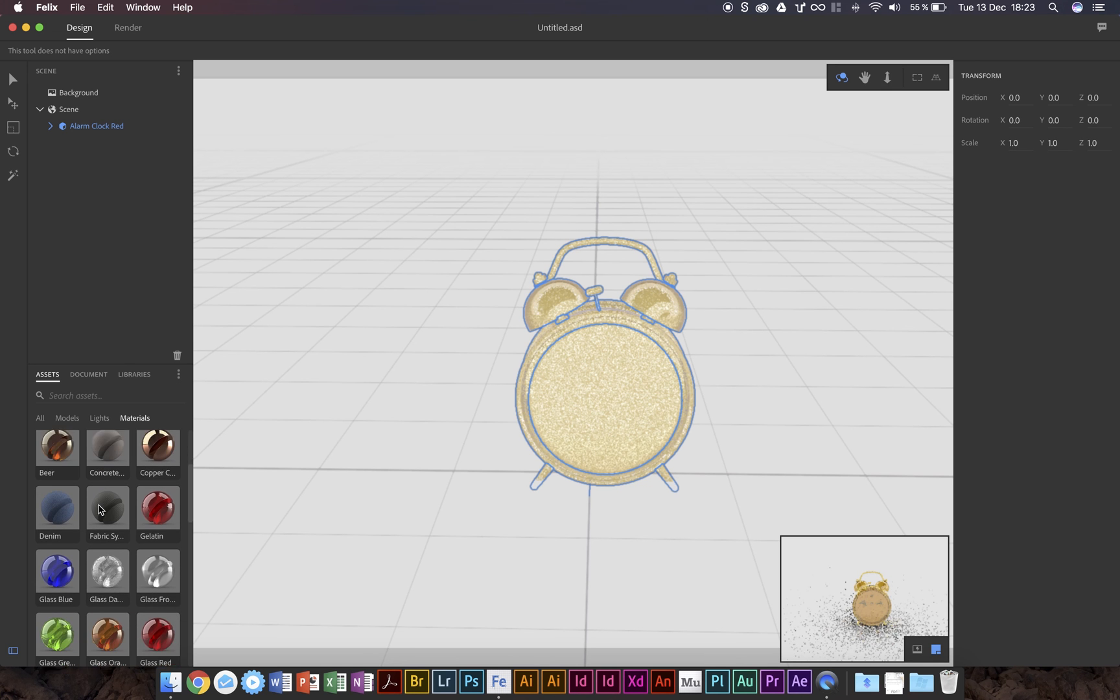
{"action": "scroll", "coordinate": [100, 509], "scroll_direction": "down", "scroll_amount": 8}
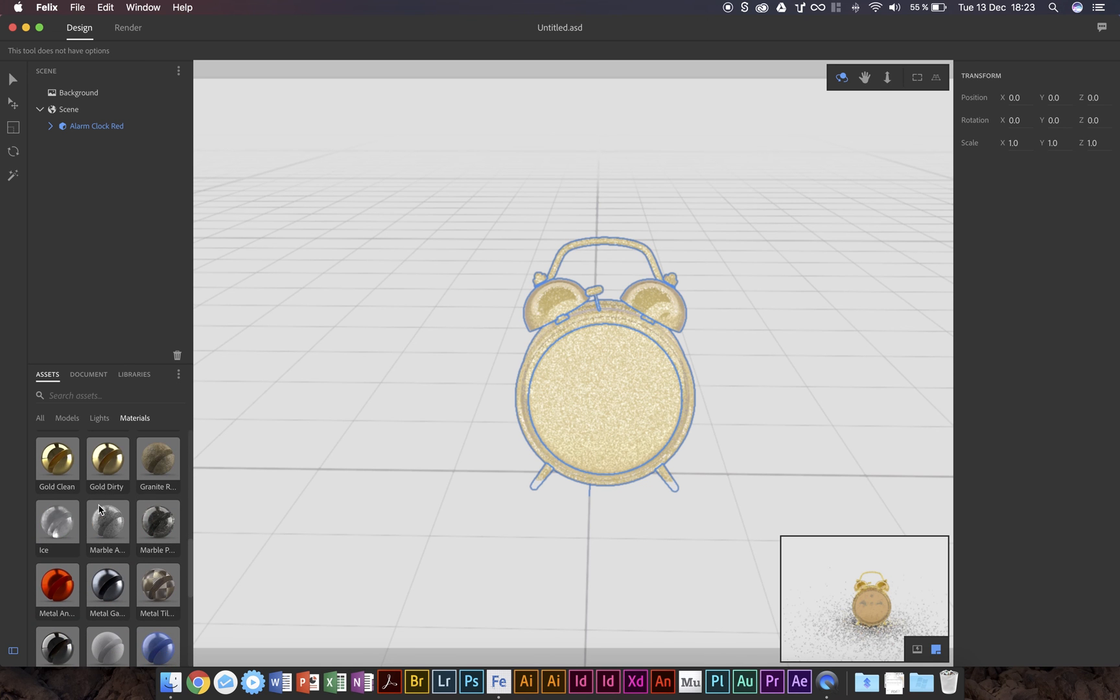
{"action": "scroll", "coordinate": [100, 509], "scroll_direction": "up", "scroll_amount": 10}
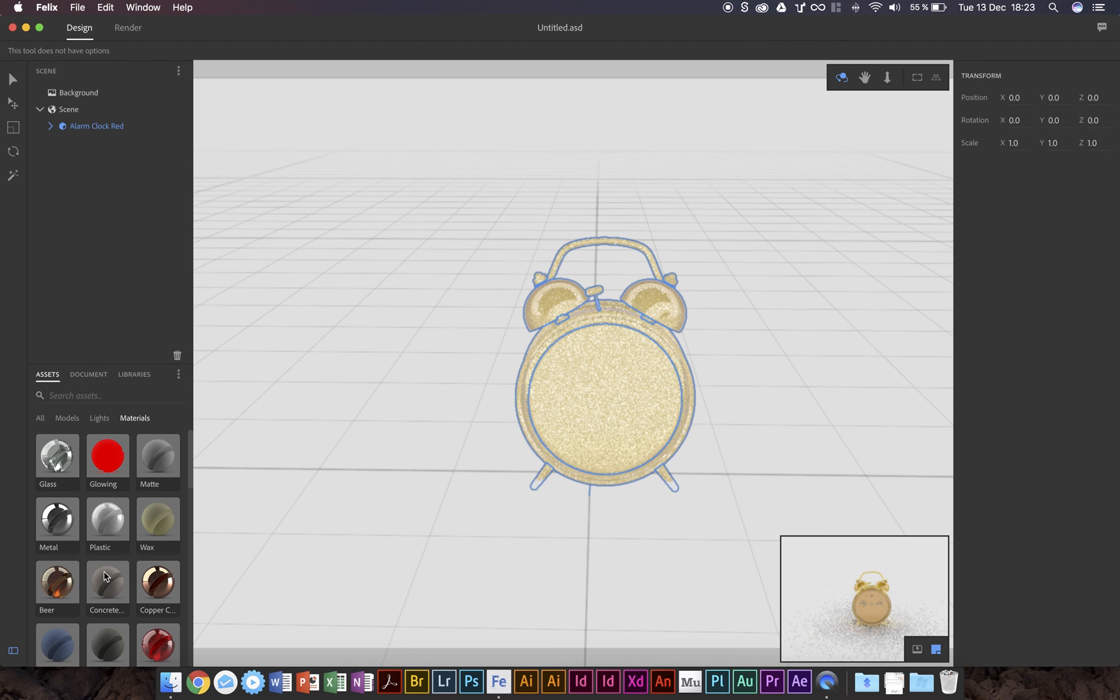
{"action": "scroll", "coordinate": [105, 576], "scroll_direction": "down", "scroll_amount": 10}
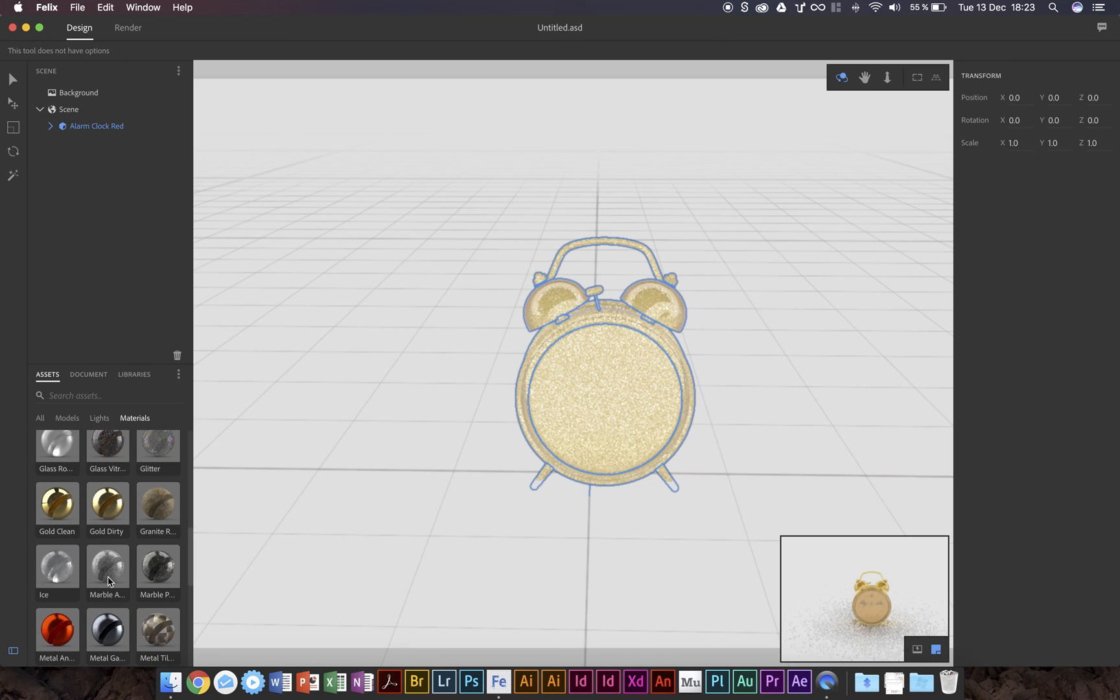
{"action": "scroll", "coordinate": [109, 578], "scroll_direction": "down", "scroll_amount": 3}
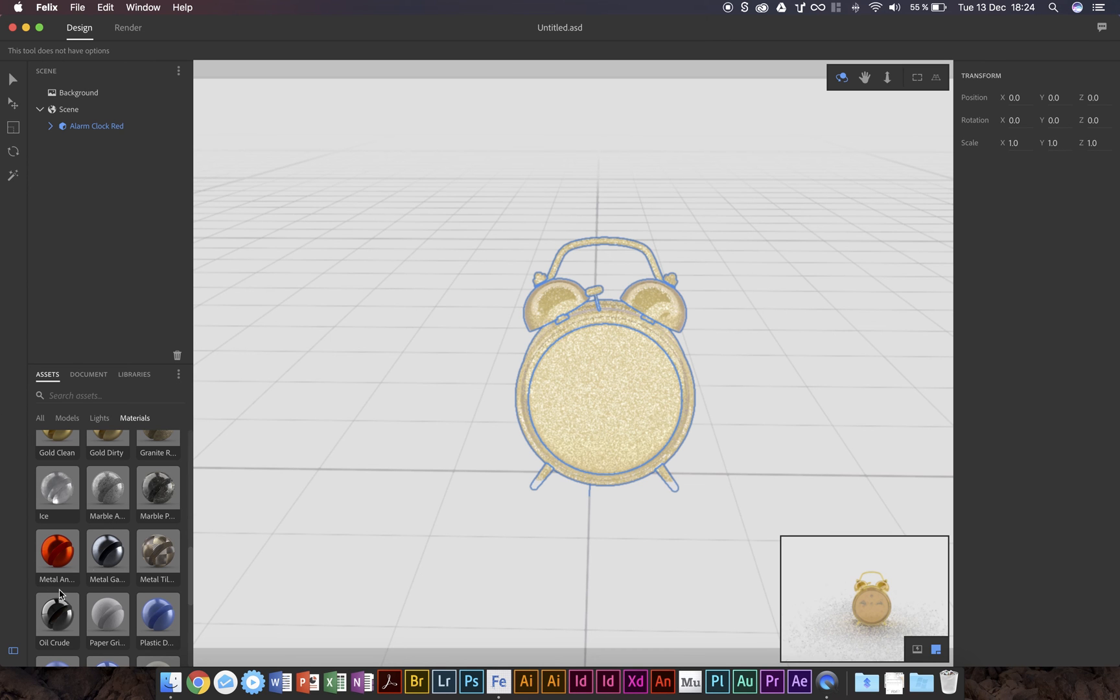
{"action": "left_click", "coordinate": [1102, 27]}
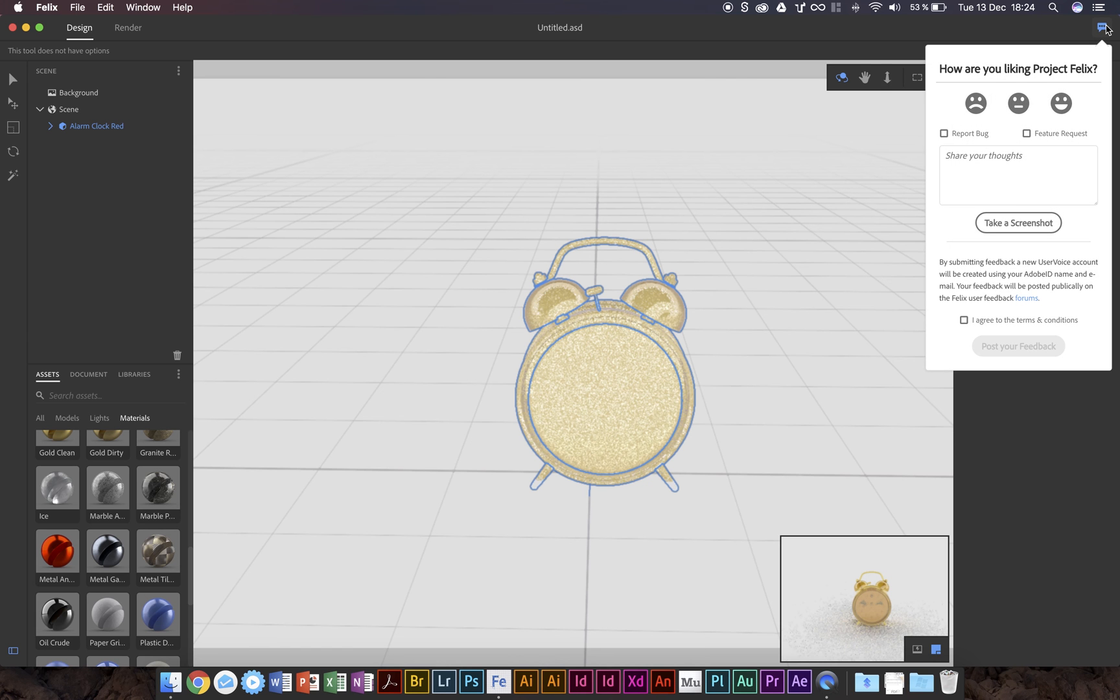
{"action": "left_click", "coordinate": [1103, 27]}
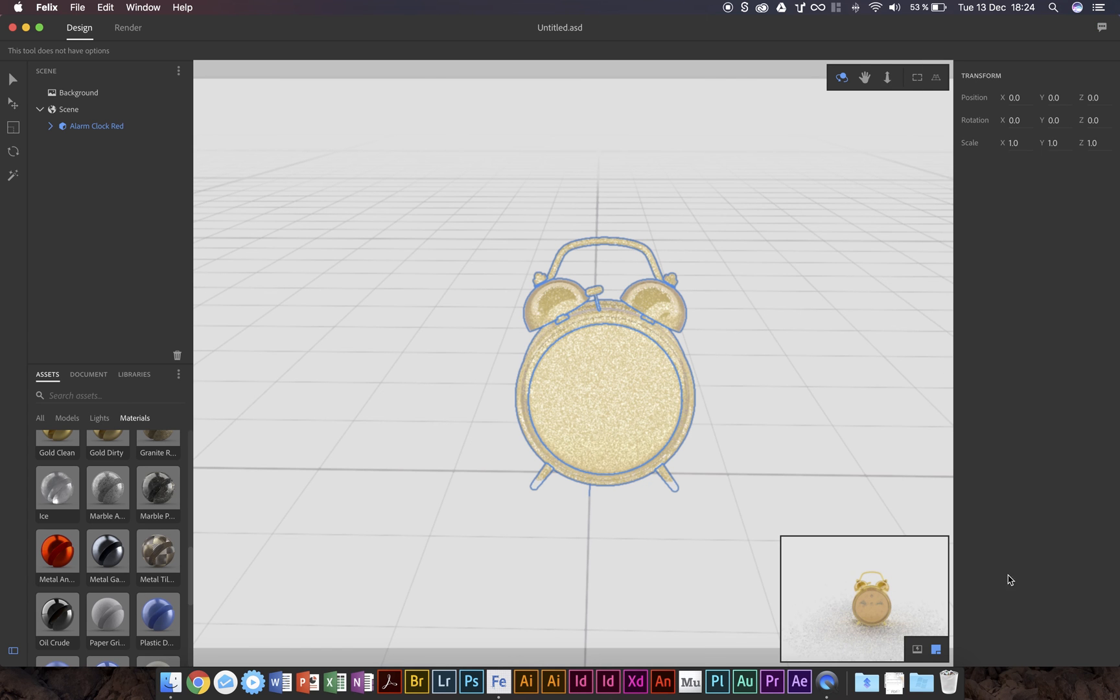
Apply the dark wood material at the end of the materials list to the alarm clock.
{"action": "left_click", "coordinate": [934, 648]}
{"action": "scroll", "coordinate": [109, 561], "scroll_direction": "down", "scroll_amount": 5}
{"action": "left_click_drag", "start_coordinate": [111, 621], "coordinate": [647, 450]}
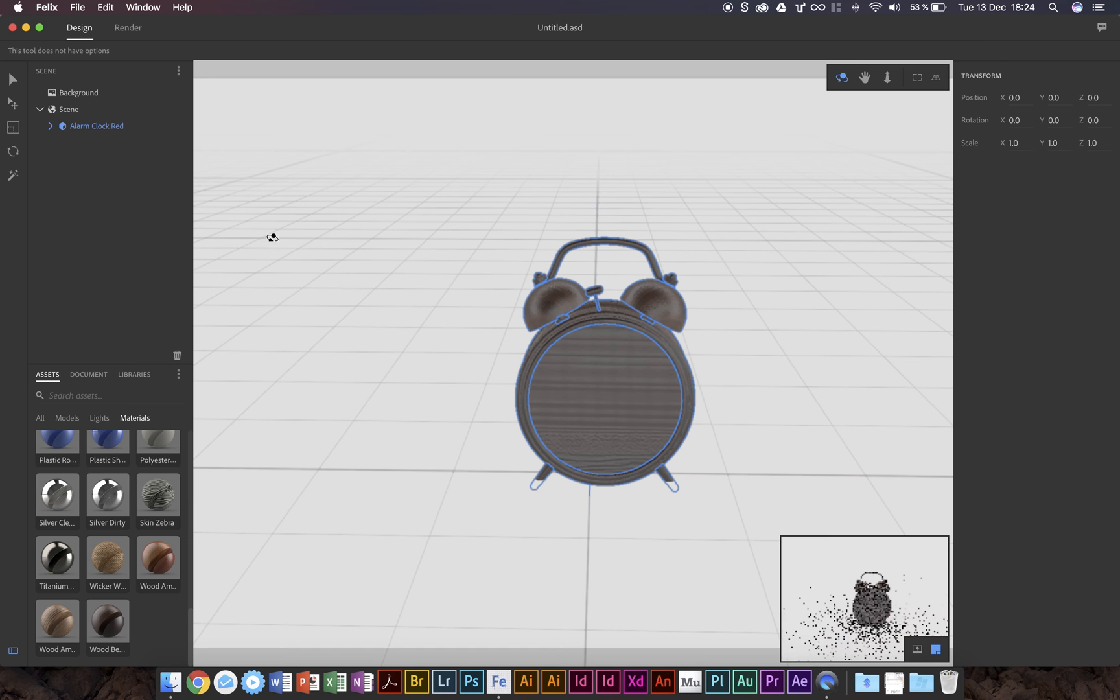
Delete the alarm clock and place the Ball Beach model from the model assets in the empty scene.
{"action": "left_click_drag", "start_coordinate": [584, 367], "coordinate": [584, 367]}
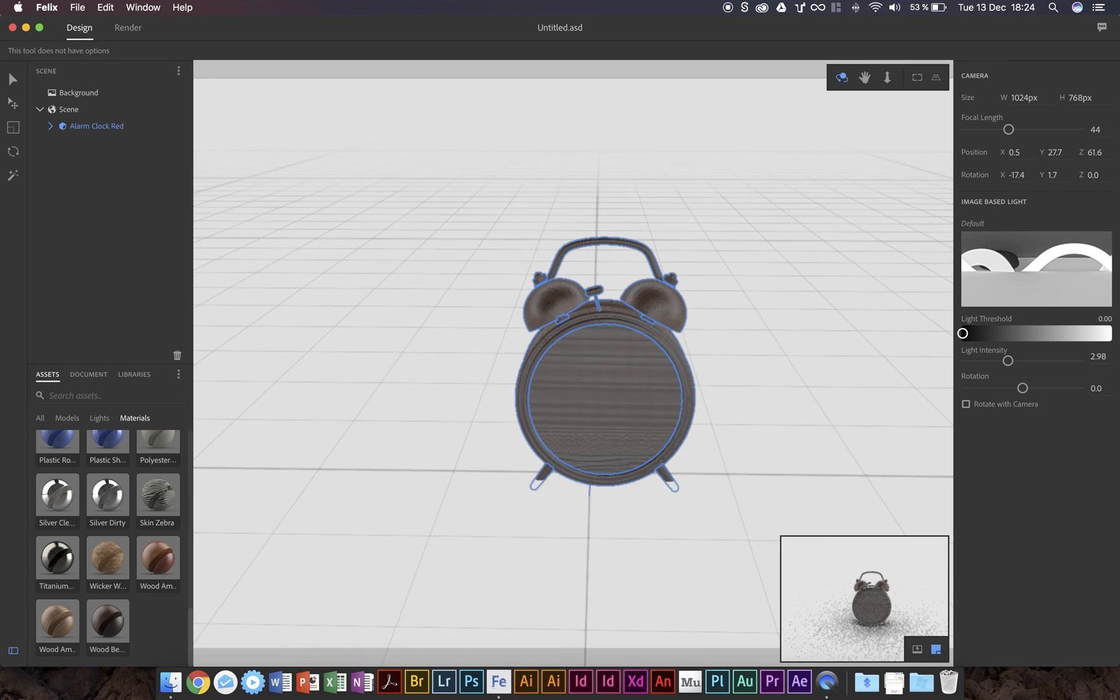
{"action": "key", "text": "BackSpace"}
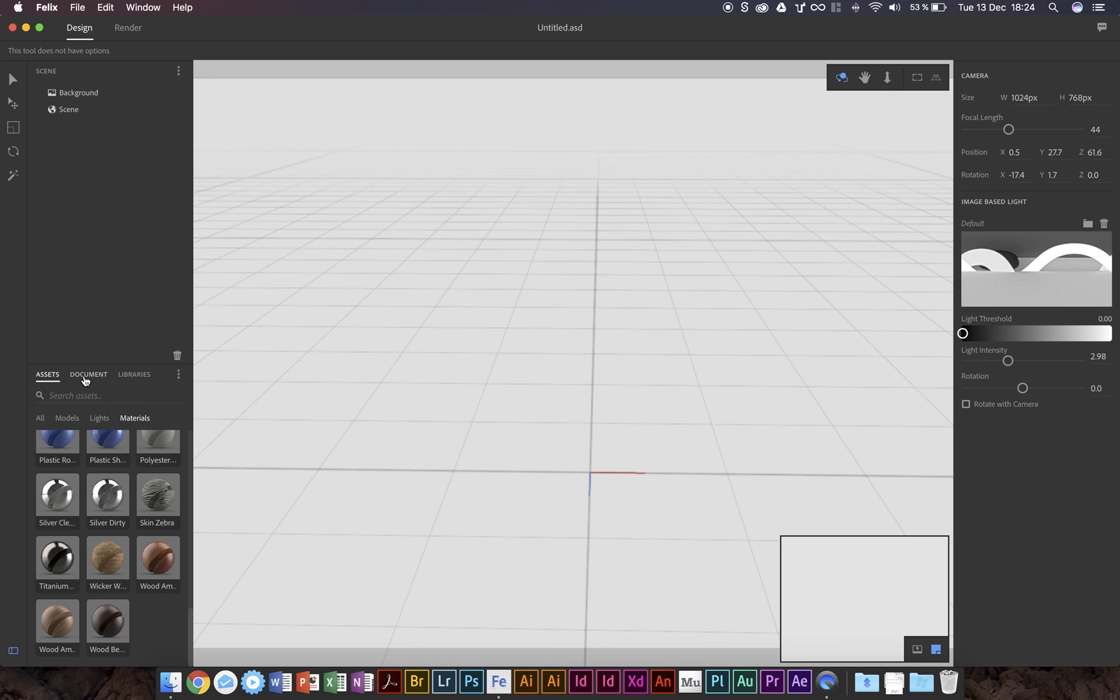
{"action": "left_click", "coordinate": [83, 374]}
{"action": "left_click", "coordinate": [47, 375]}
{"action": "left_click", "coordinate": [67, 418]}
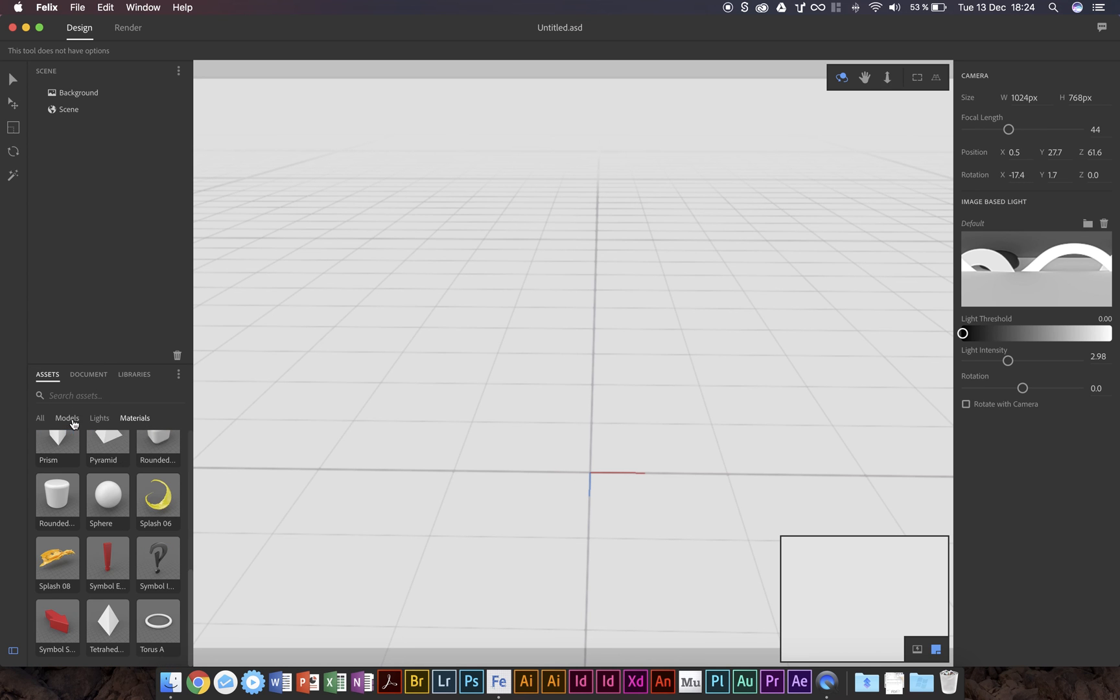
{"action": "scroll", "coordinate": [121, 543], "scroll_direction": "up", "scroll_amount": 10}
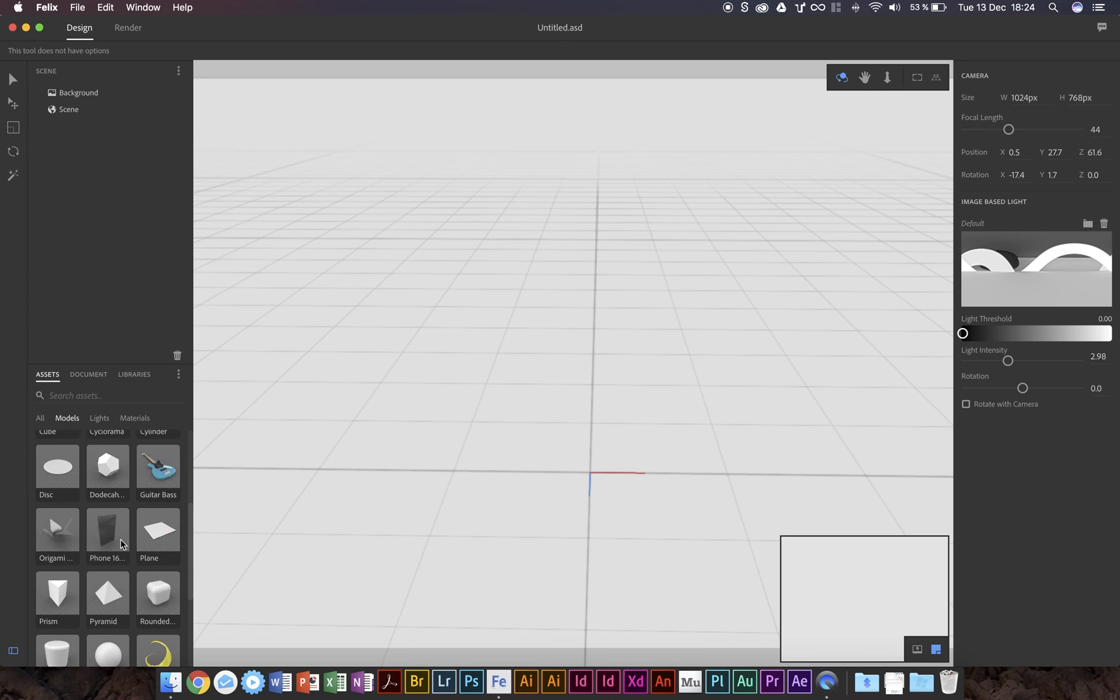
{"action": "scroll", "coordinate": [120, 541], "scroll_direction": "down", "scroll_amount": 2}
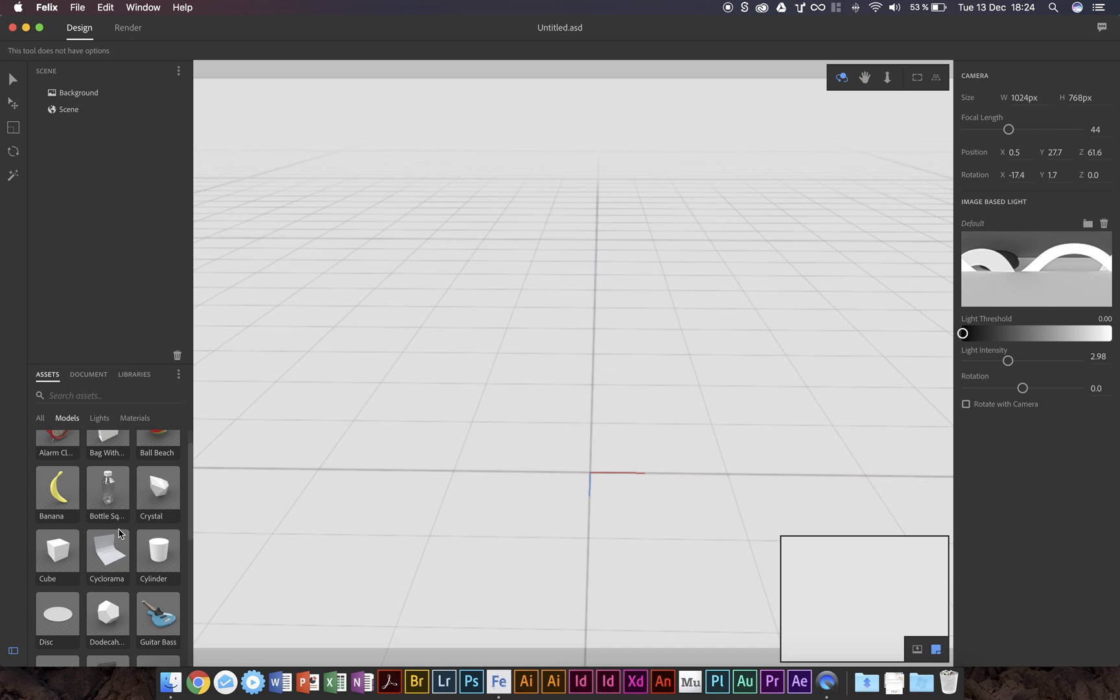
{"action": "scroll", "coordinate": [120, 526], "scroll_direction": "up", "scroll_amount": 2}
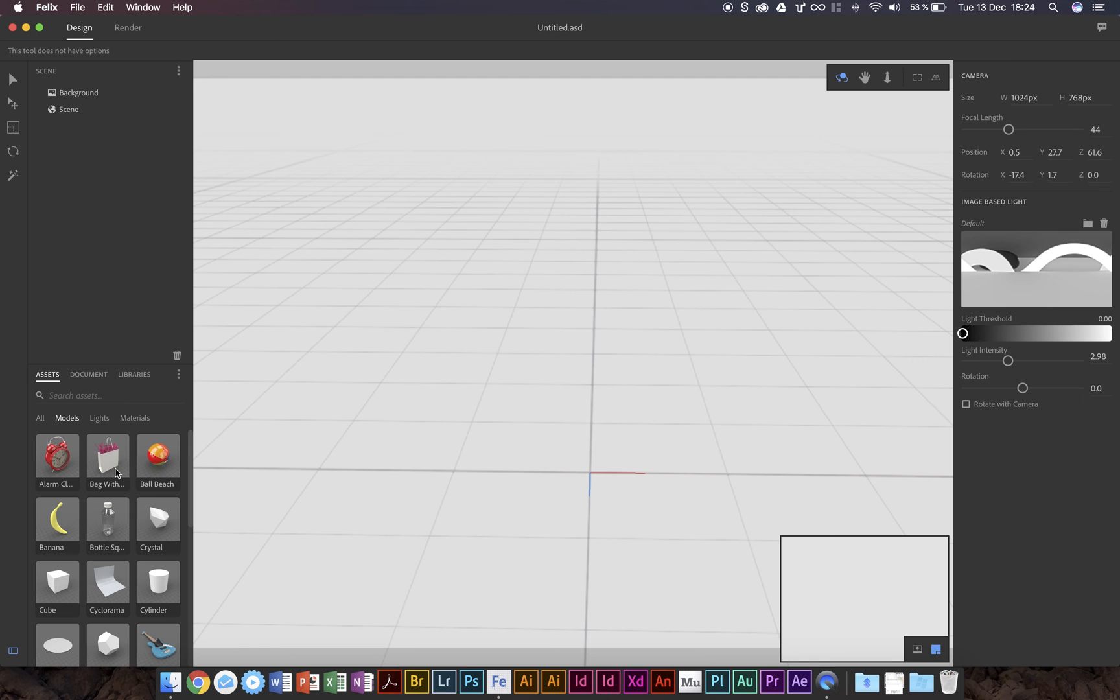
{"action": "left_click", "coordinate": [163, 461]}
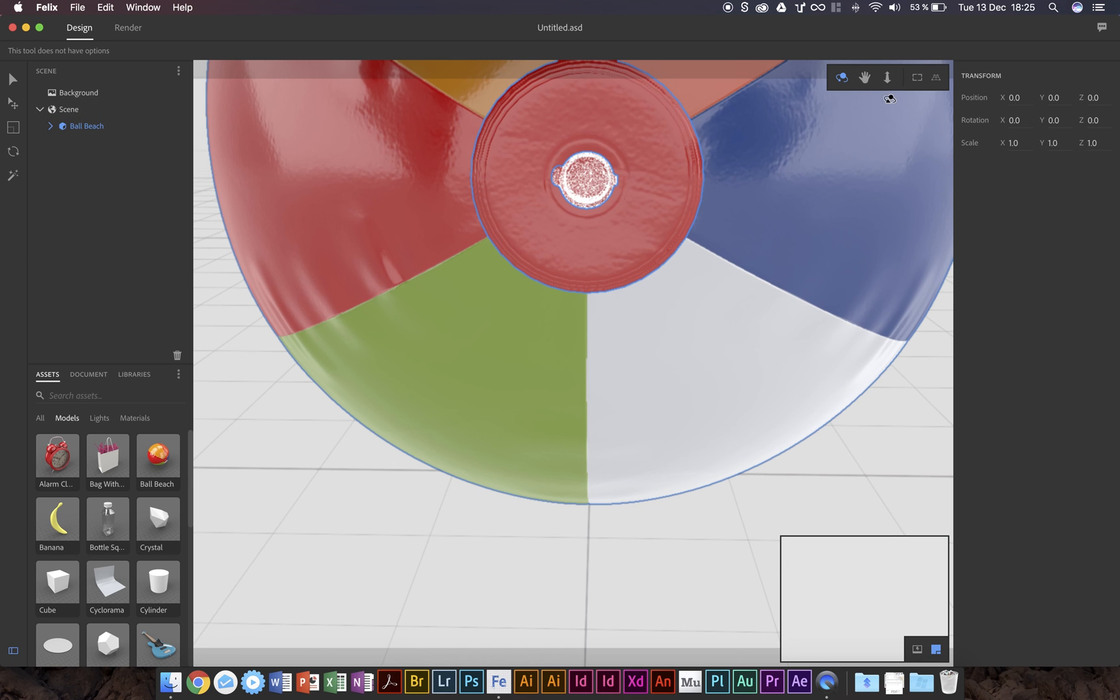
Dolly the camera back until the whole beach ball fits in view, and orbit it slightly.
{"action": "left_click", "coordinate": [887, 79]}
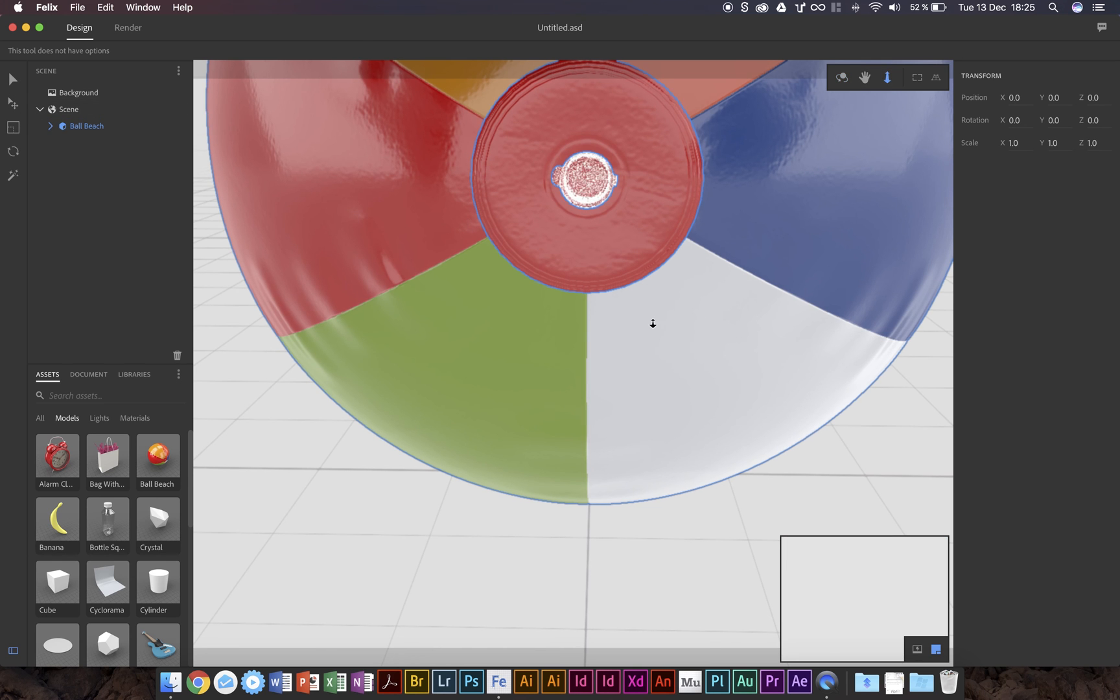
{"action": "scroll", "coordinate": [653, 322], "scroll_direction": "down", "scroll_amount": 5}
{"action": "scroll", "coordinate": [653, 323], "scroll_direction": "down", "scroll_amount": 6}
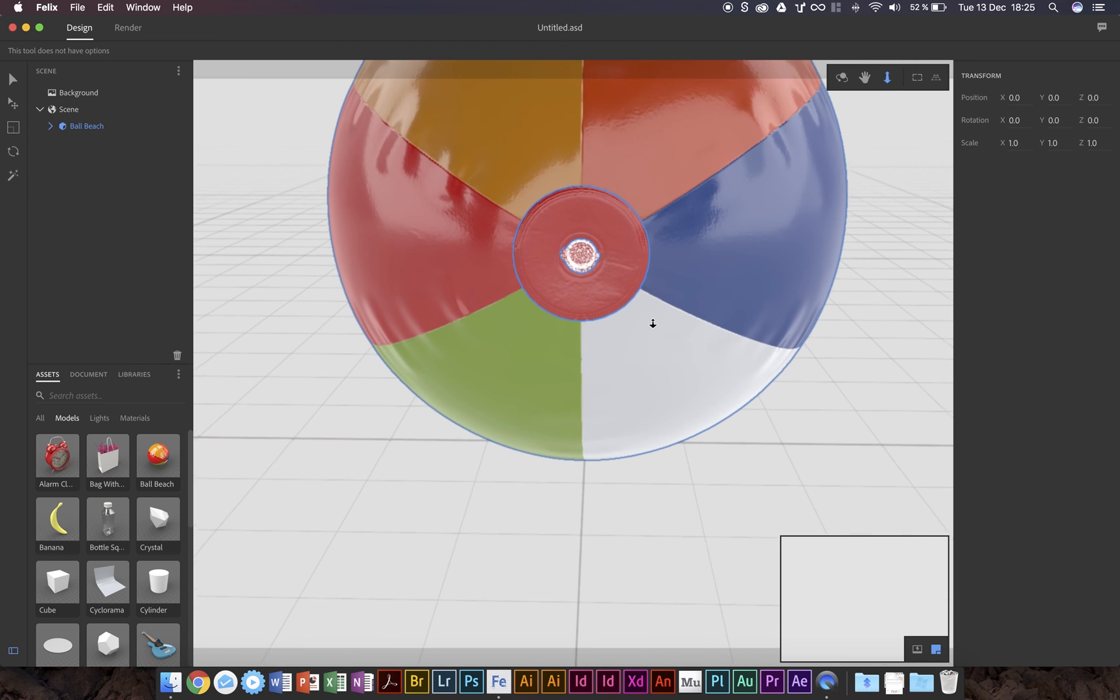
{"action": "scroll", "coordinate": [652, 323], "scroll_direction": "down", "scroll_amount": 5}
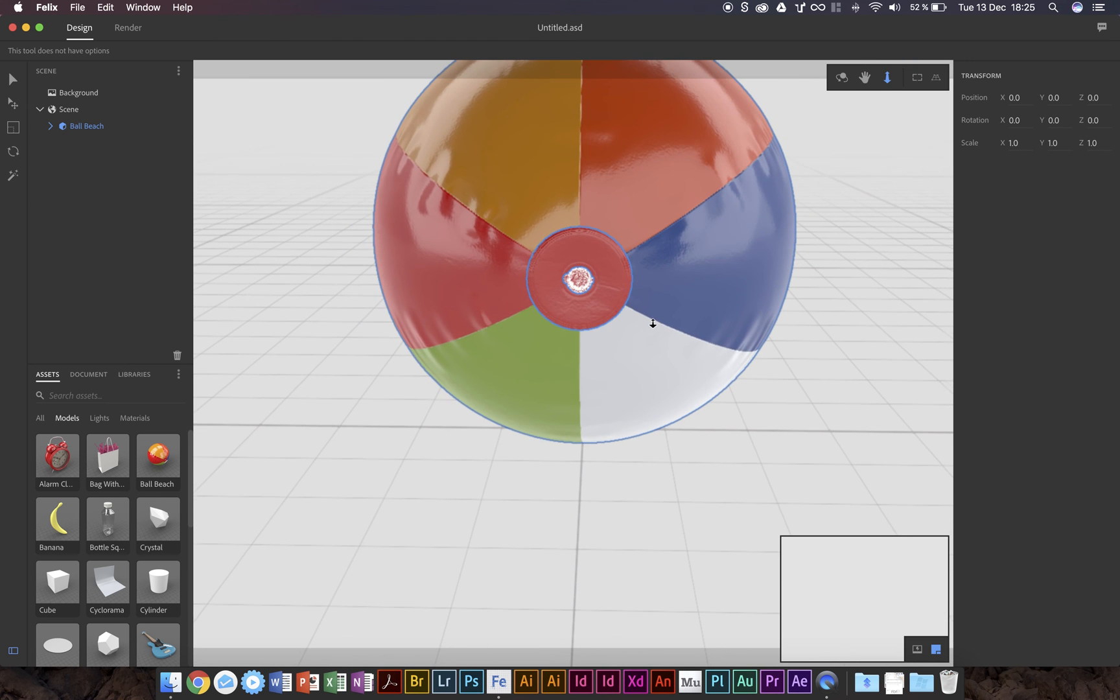
{"action": "scroll", "coordinate": [652, 322], "scroll_direction": "down", "scroll_amount": 4}
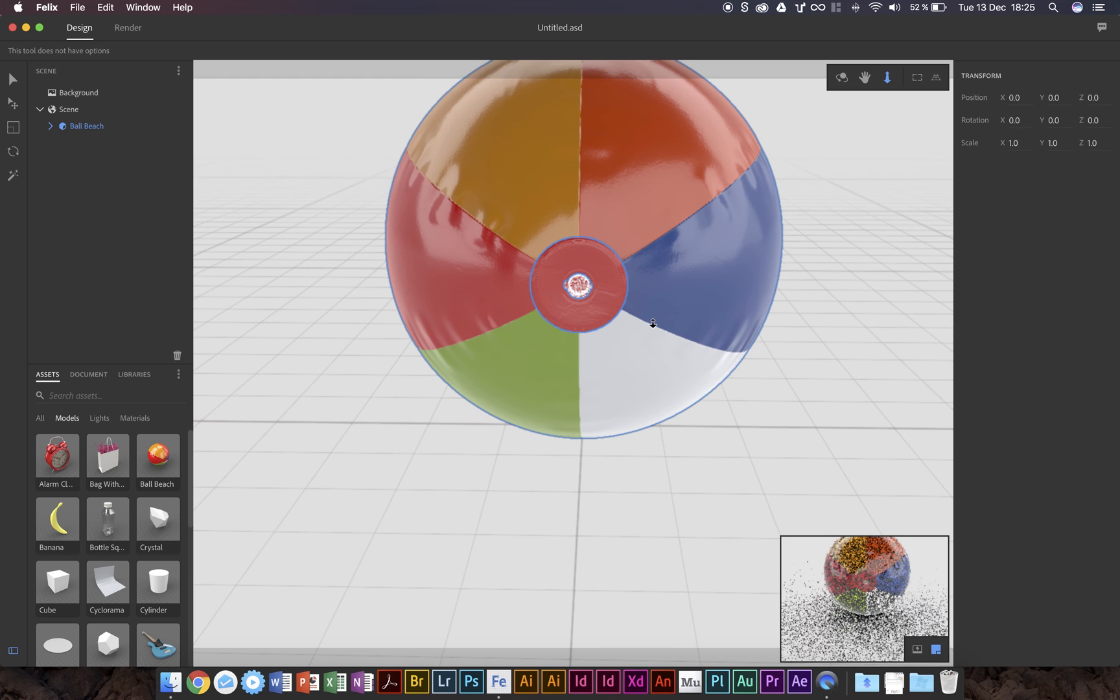
{"action": "scroll", "coordinate": [652, 323], "scroll_direction": "down", "scroll_amount": 2}
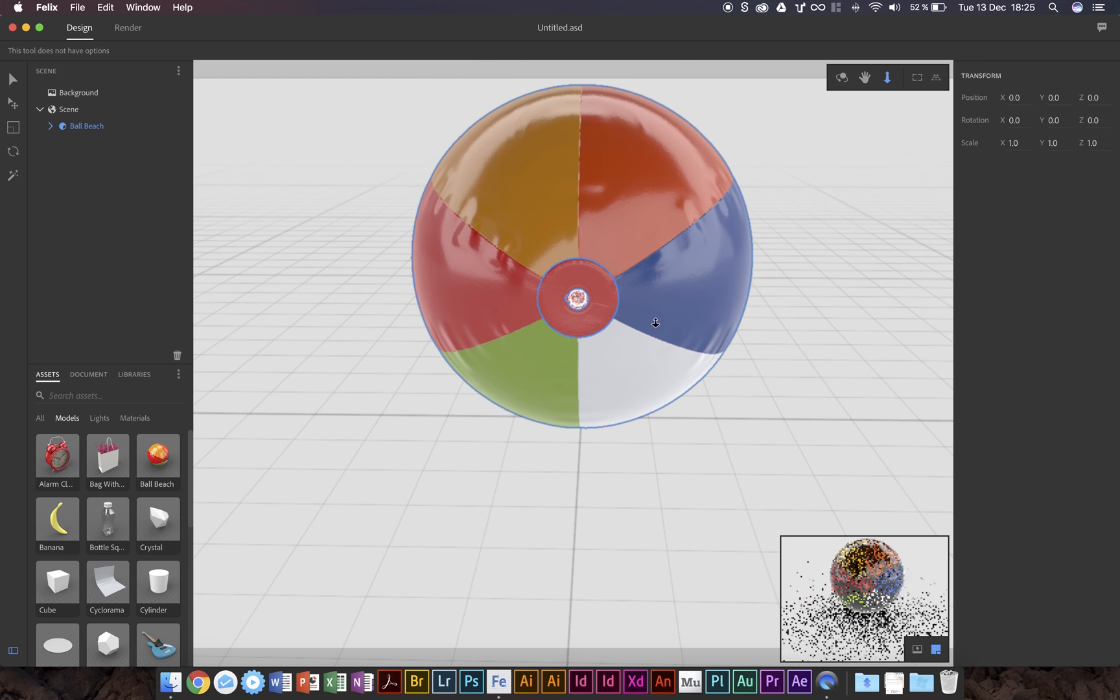
{"action": "left_click", "coordinate": [841, 77]}
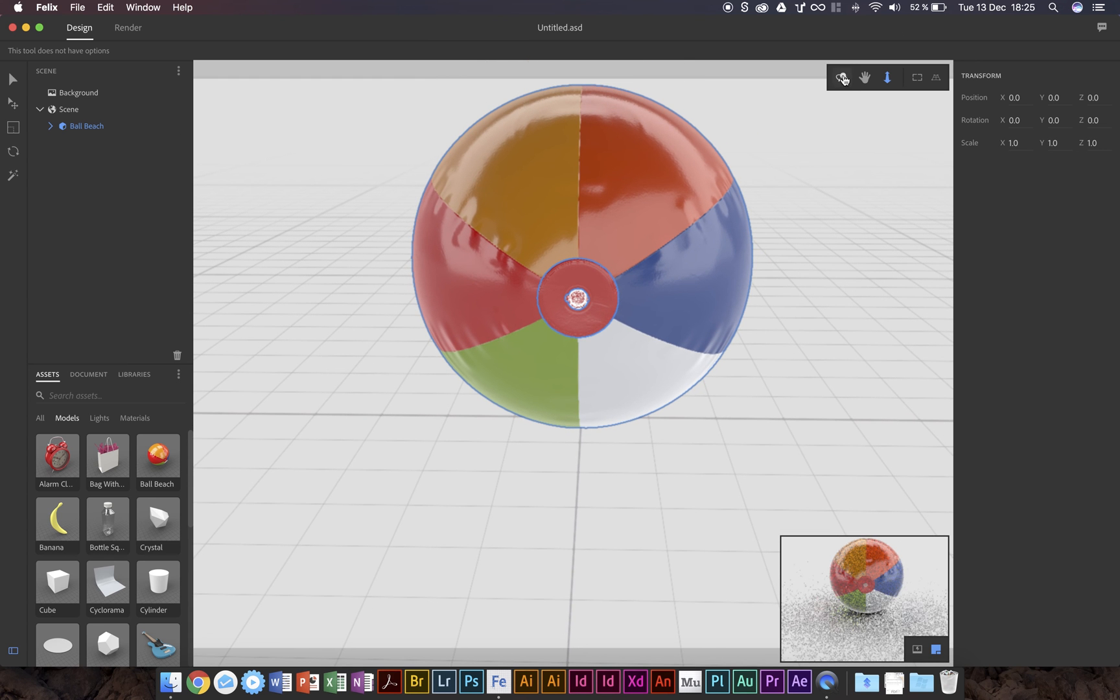
{"action": "mouse_move", "coordinate": [638, 212]}
{"action": "left_mouse_down"}
{"action": "mouse_move", "coordinate": [630, 242]}
{"action": "mouse_move", "coordinate": [621, 156]}
{"action": "mouse_move", "coordinate": [634, 208]}
{"action": "left_mouse_up"}
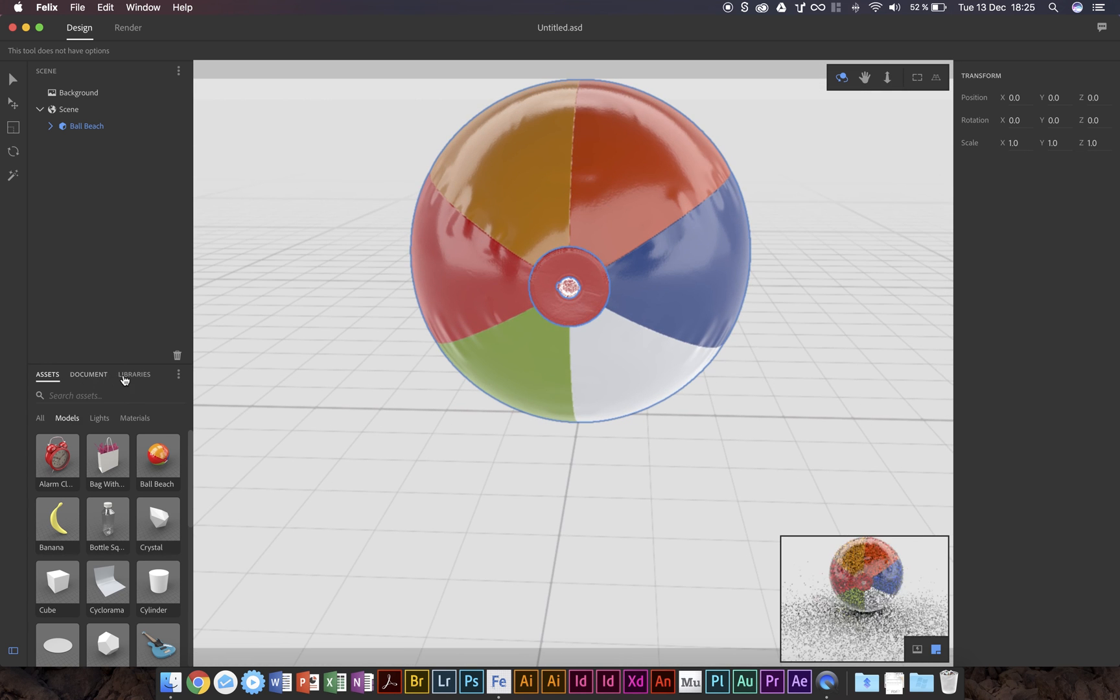
Look through the materials stored in the document and apply Gelatin to the beach ball.
{"action": "left_click", "coordinate": [88, 375]}
{"action": "scroll", "coordinate": [119, 561], "scroll_direction": "down", "scroll_amount": 3}
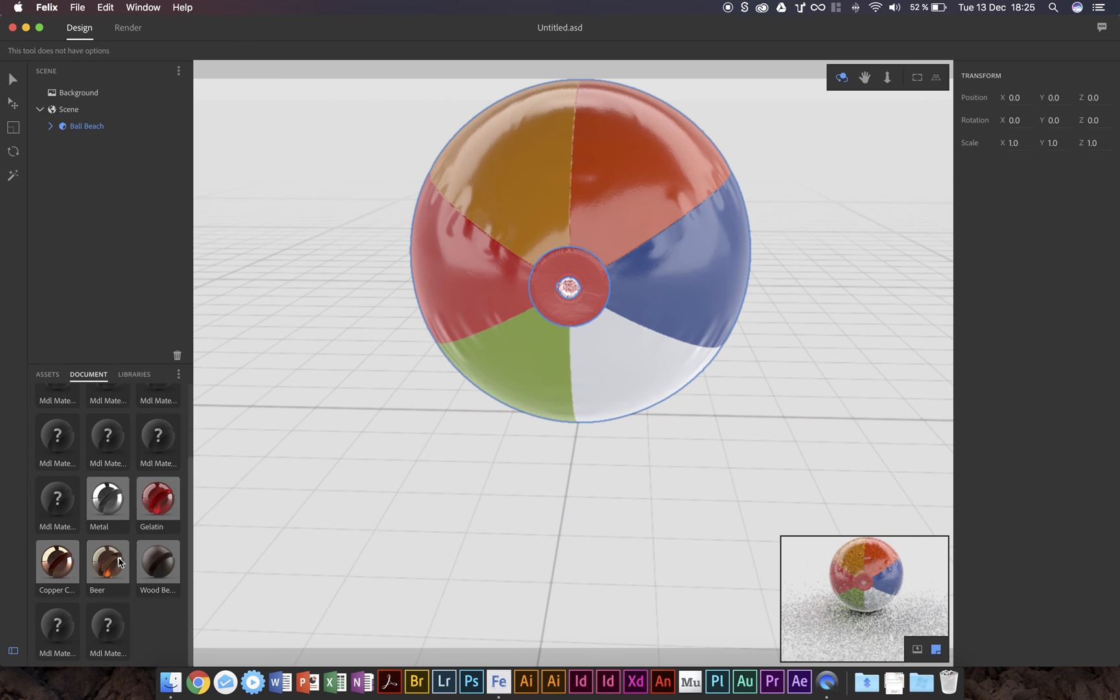
{"action": "scroll", "coordinate": [118, 561], "scroll_direction": "up", "scroll_amount": 3}
{"action": "scroll", "coordinate": [120, 562], "scroll_direction": "down", "scroll_amount": 2}
{"action": "scroll", "coordinate": [109, 500], "scroll_direction": "up", "scroll_amount": 2}
{"action": "scroll", "coordinate": [108, 495], "scroll_direction": "down", "scroll_amount": 1}
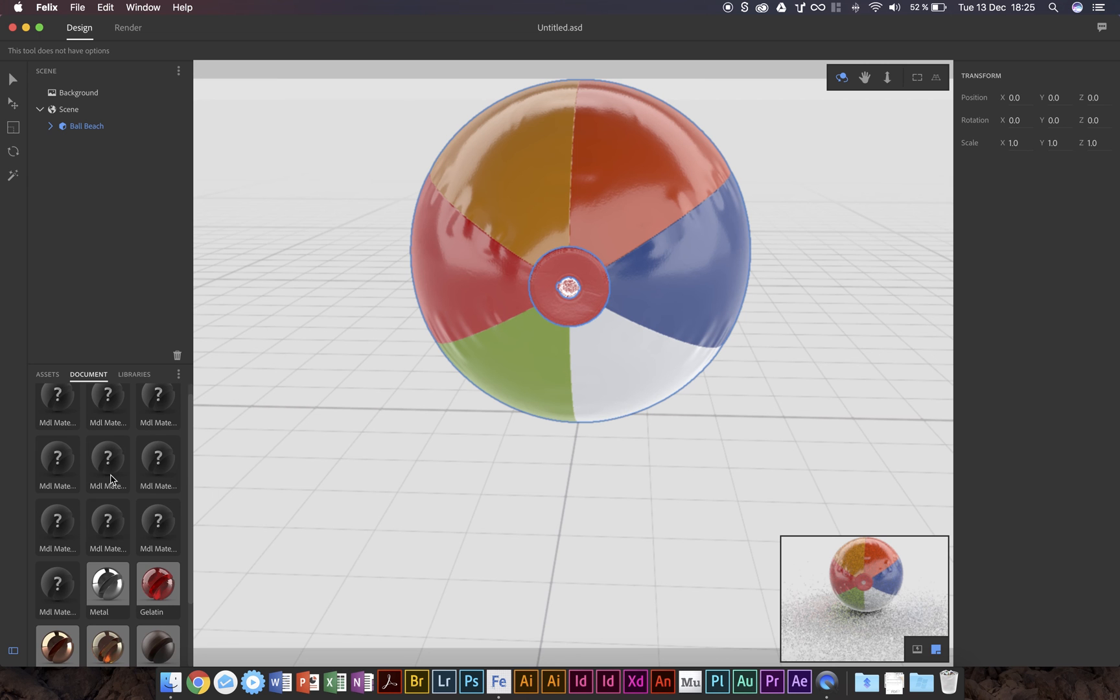
{"action": "scroll", "coordinate": [111, 480], "scroll_direction": "up", "scroll_amount": 1}
{"action": "left_click", "coordinate": [157, 614]}
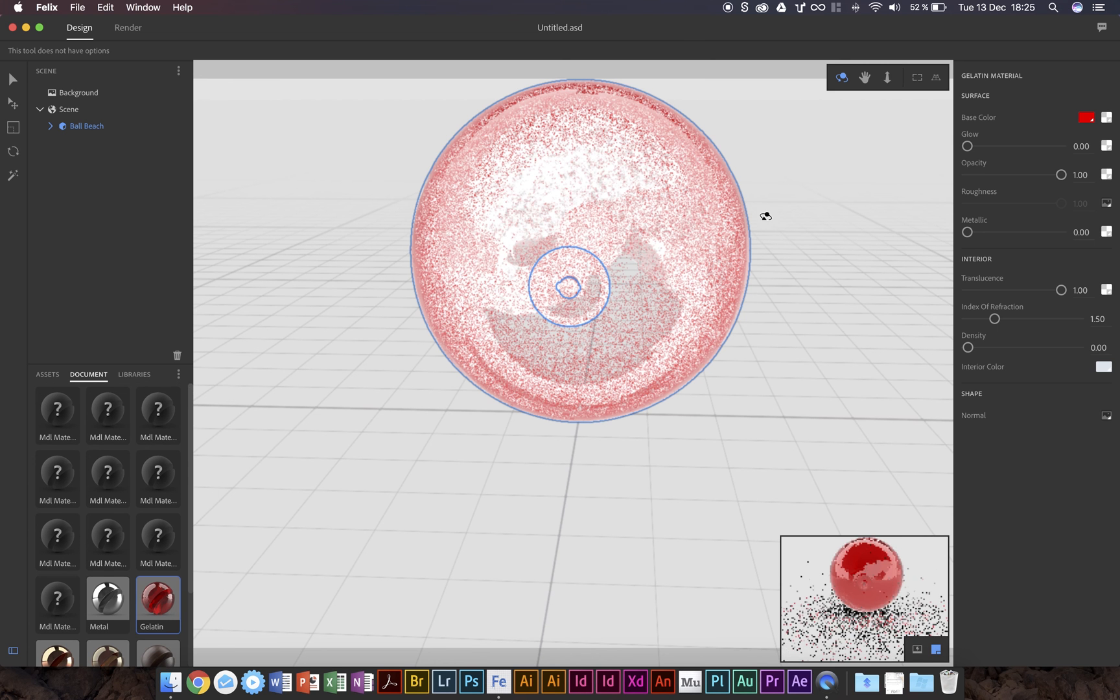
{"action": "left_click", "coordinate": [79, 9]}
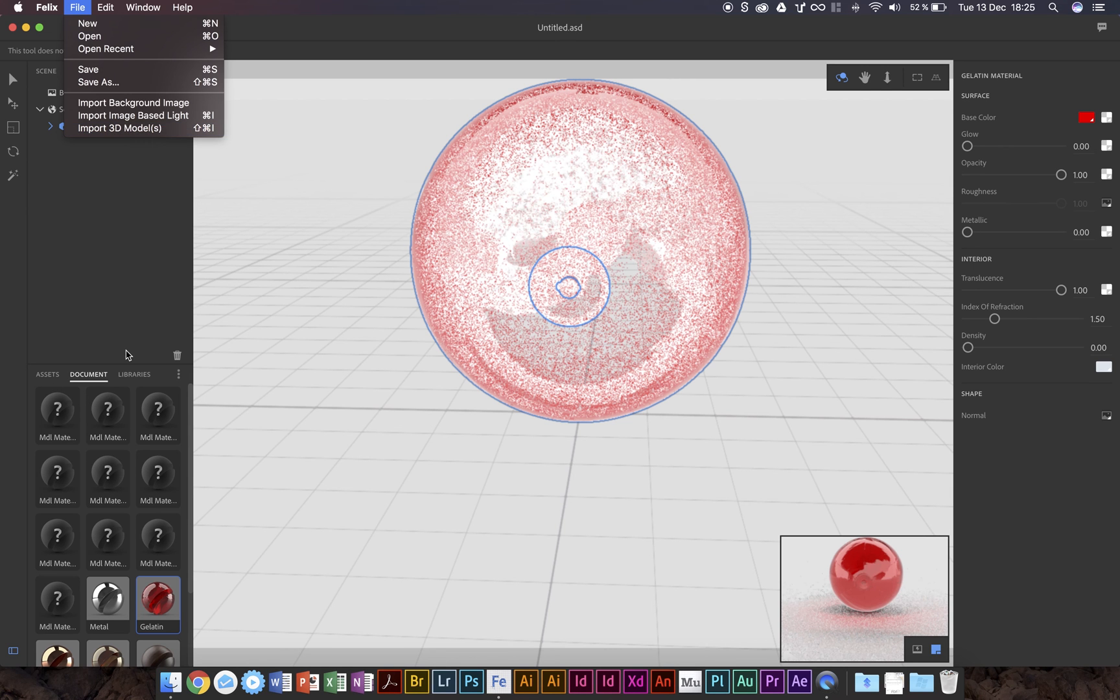
{"action": "left_click", "coordinate": [159, 132]}
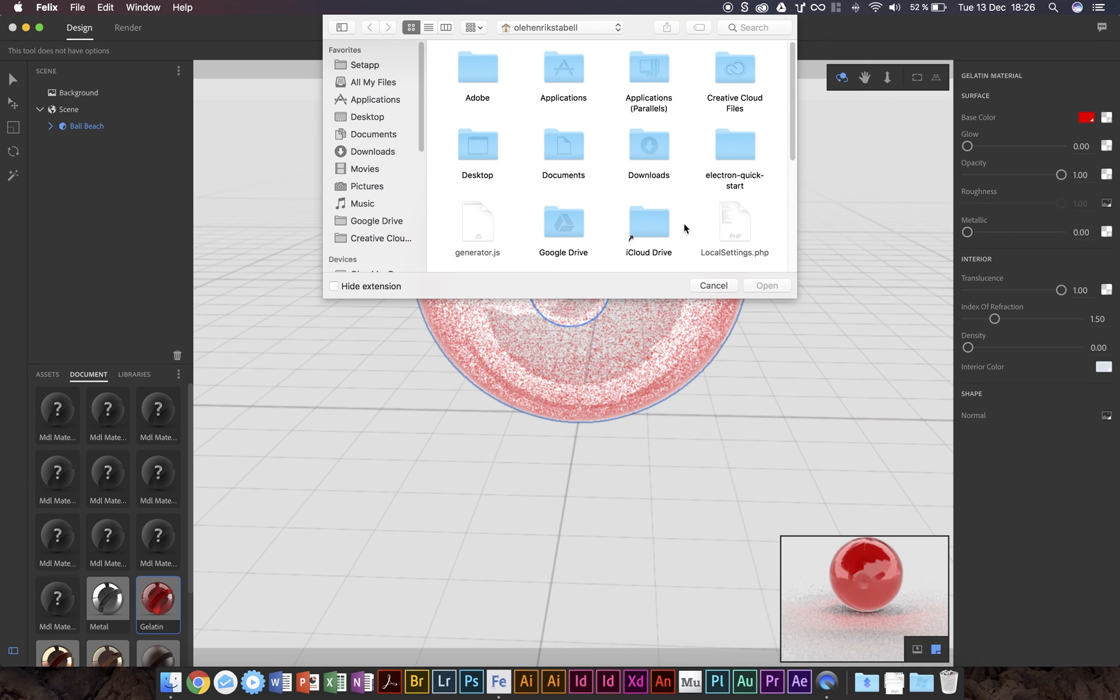
{"action": "scroll", "coordinate": [685, 224], "scroll_direction": "down", "scroll_amount": 5}
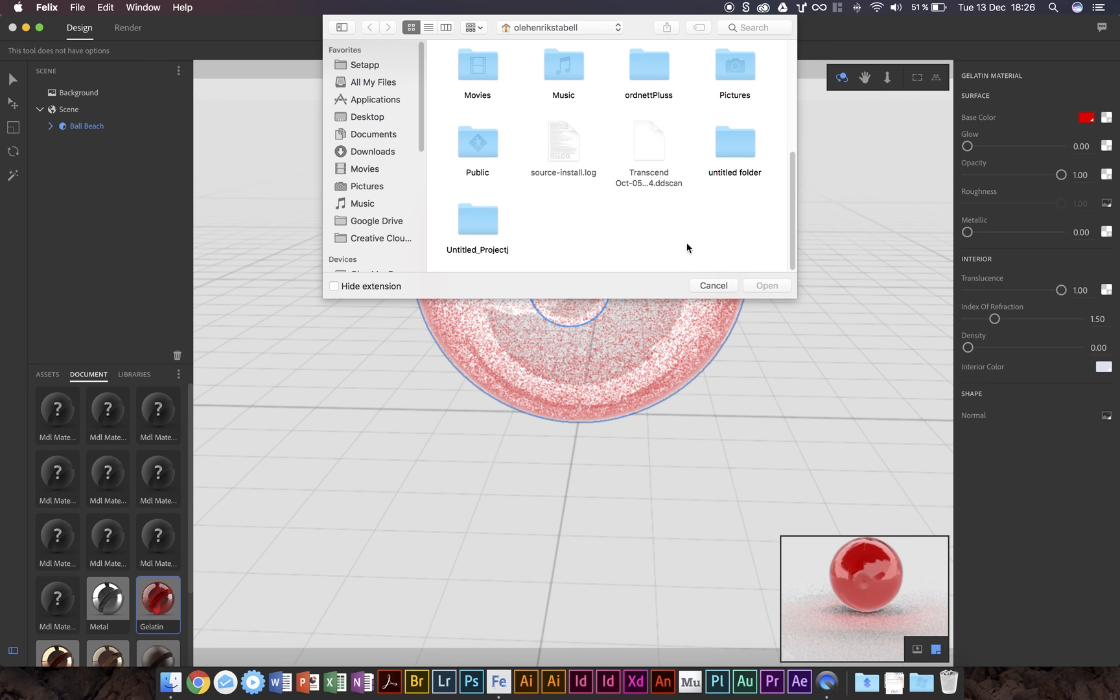
{"action": "left_click", "coordinate": [713, 287]}
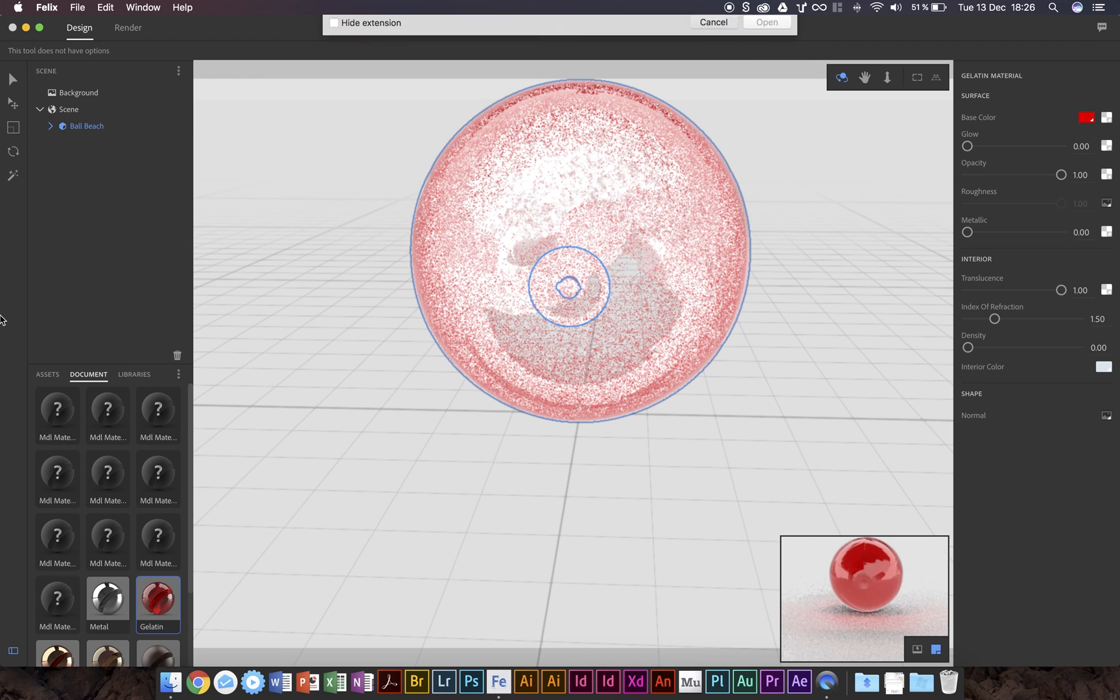
Start importing a background image and browse the 2016 folder in Pictures to open its 2016-12-09 subfolder.
{"action": "left_click", "coordinate": [86, 8]}
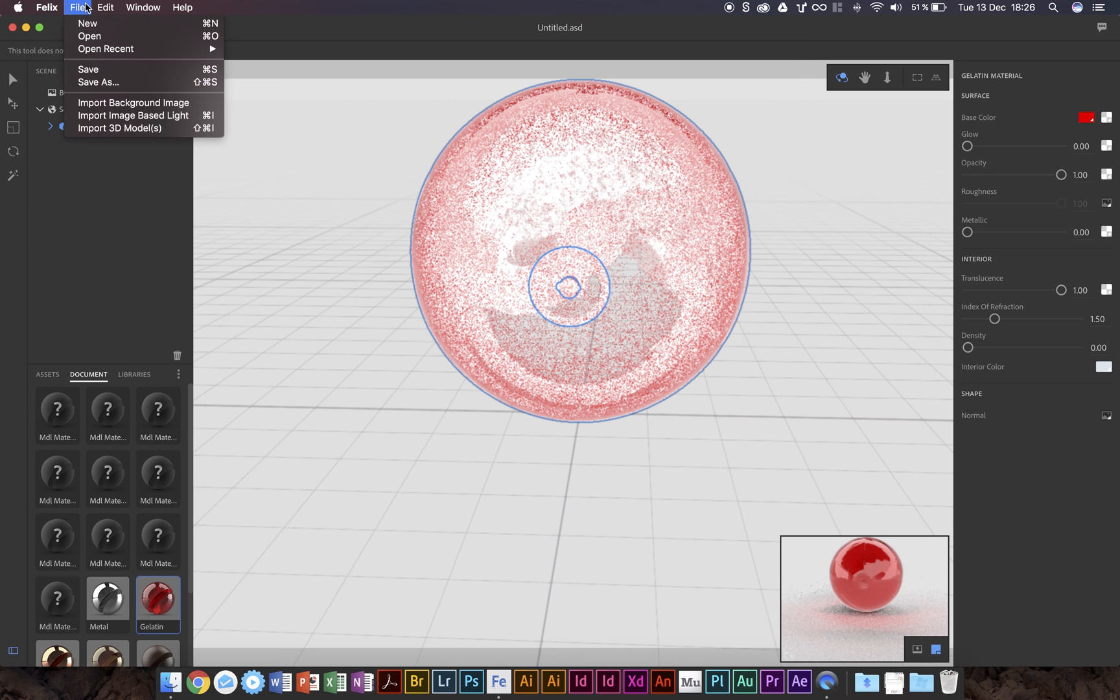
{"action": "left_click", "coordinate": [134, 103]}
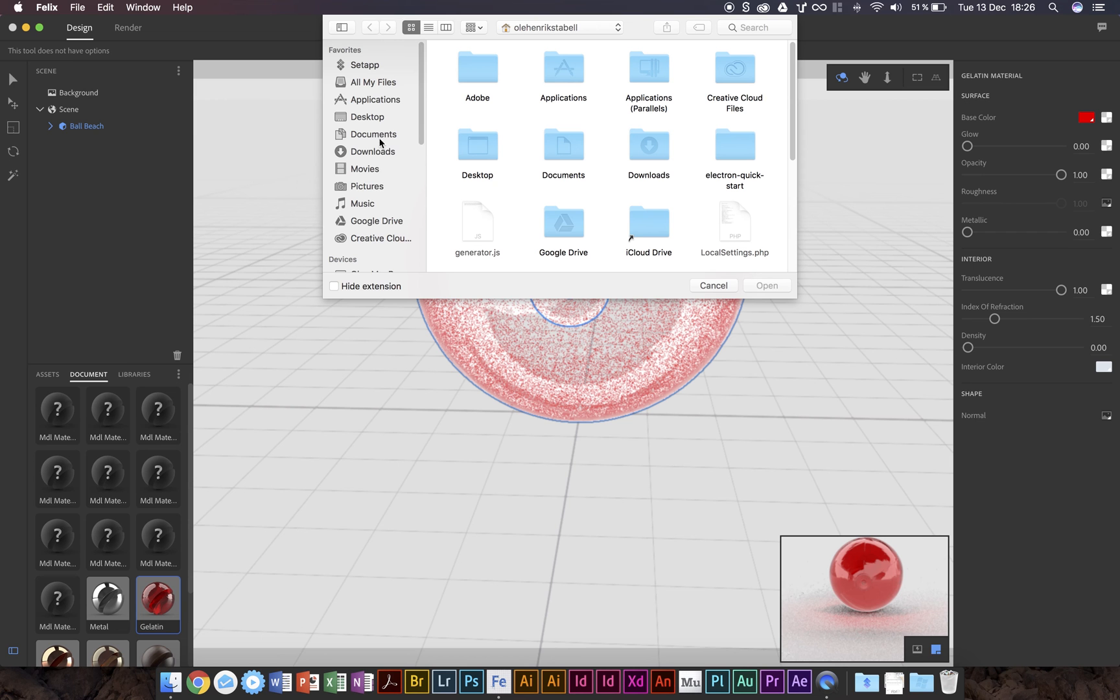
{"action": "left_click", "coordinate": [368, 187]}
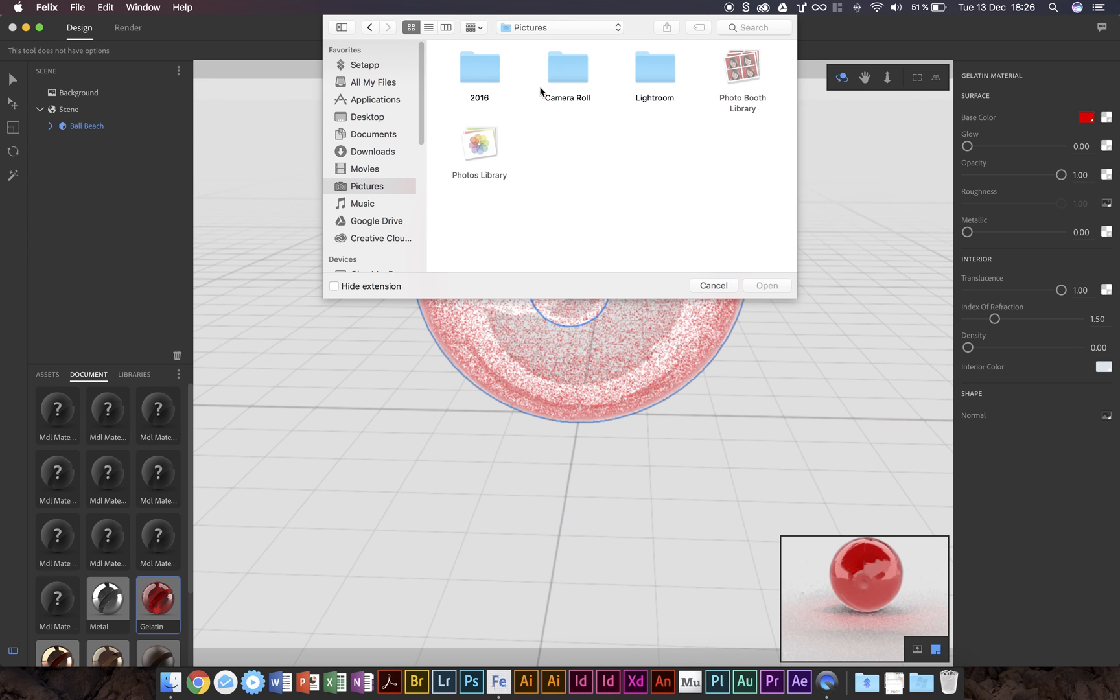
{"action": "left_click", "coordinate": [472, 73]}
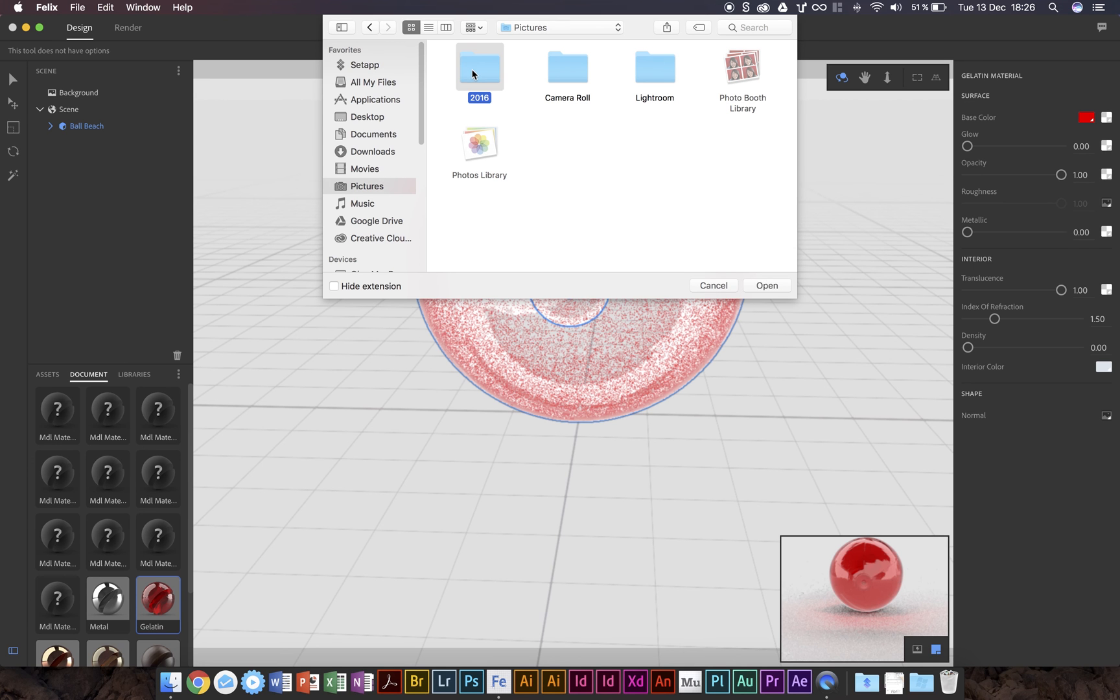
{"action": "double_click", "coordinate": [472, 74]}
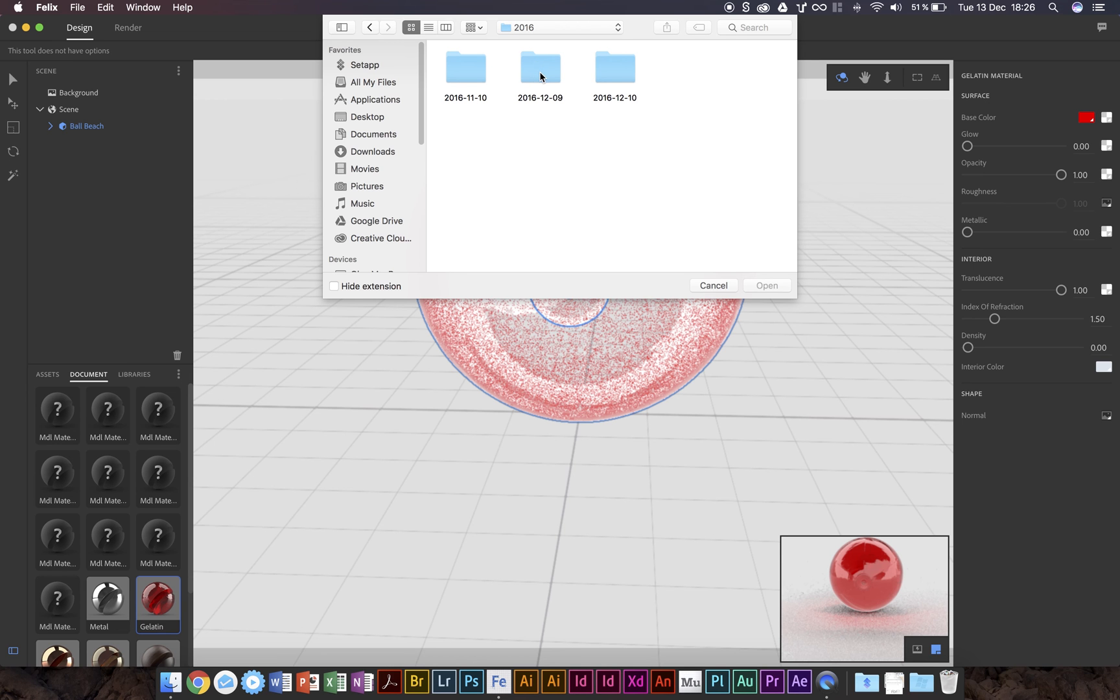
{"action": "left_click", "coordinate": [614, 72]}
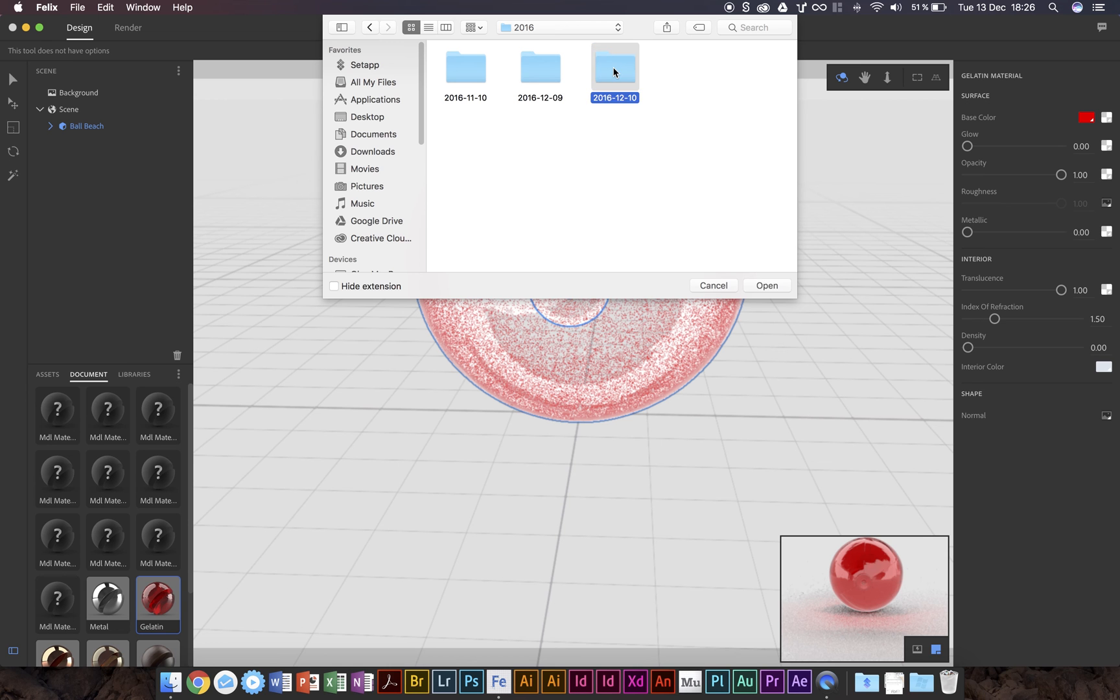
{"action": "double_click", "coordinate": [613, 72]}
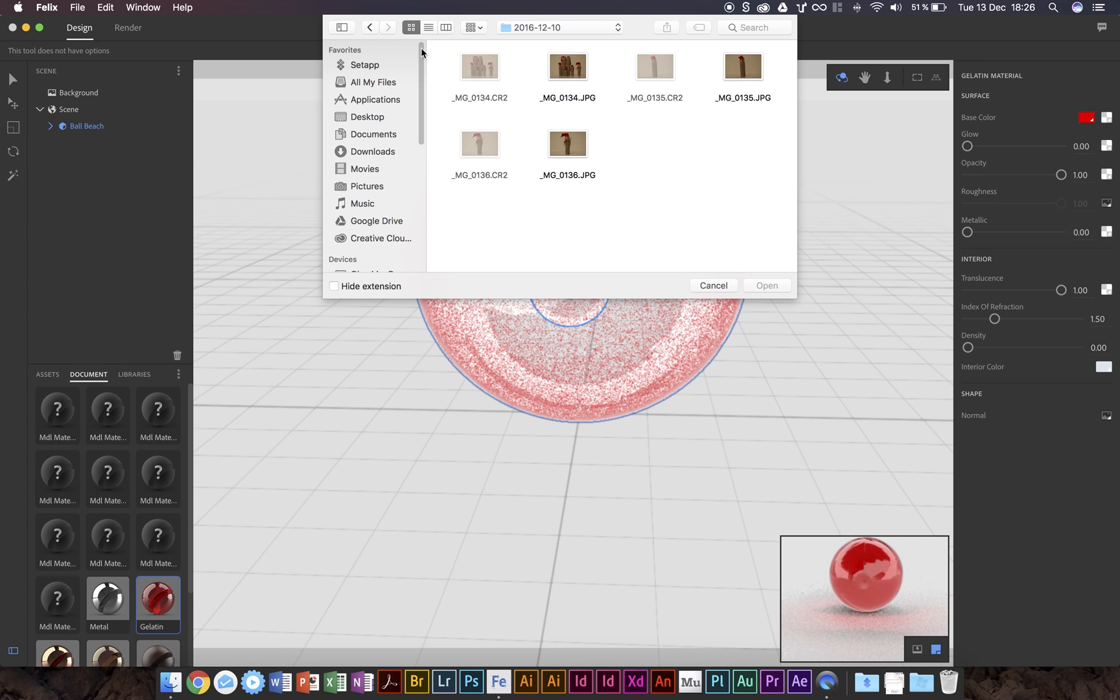
{"action": "left_click", "coordinate": [374, 28]}
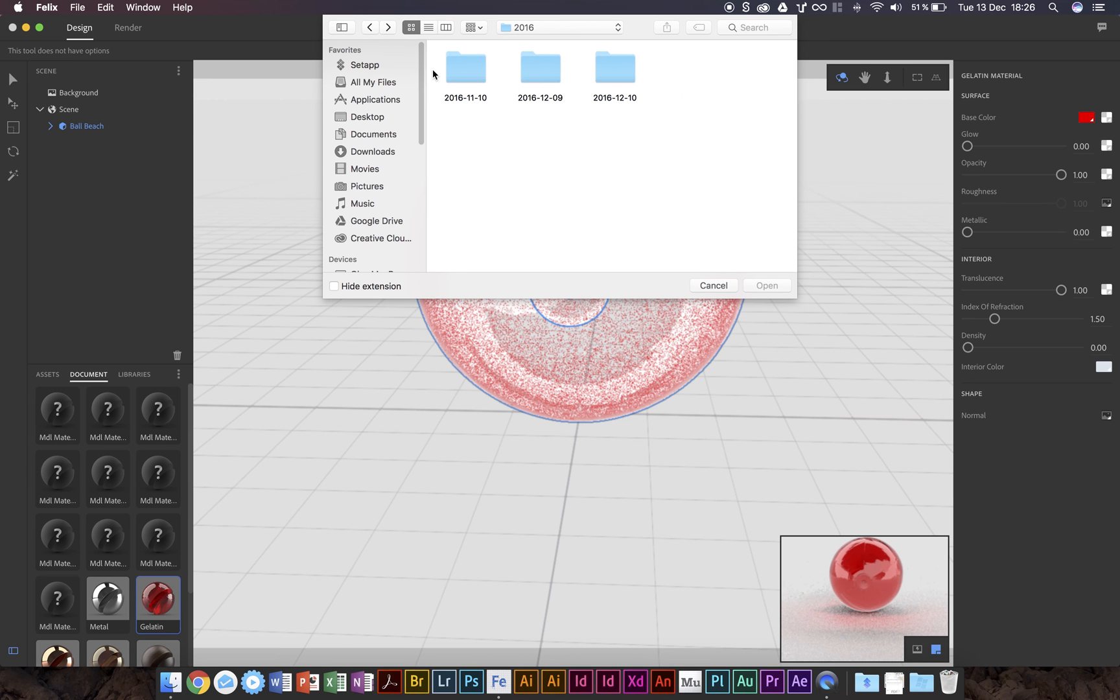
{"action": "left_click", "coordinate": [448, 74]}
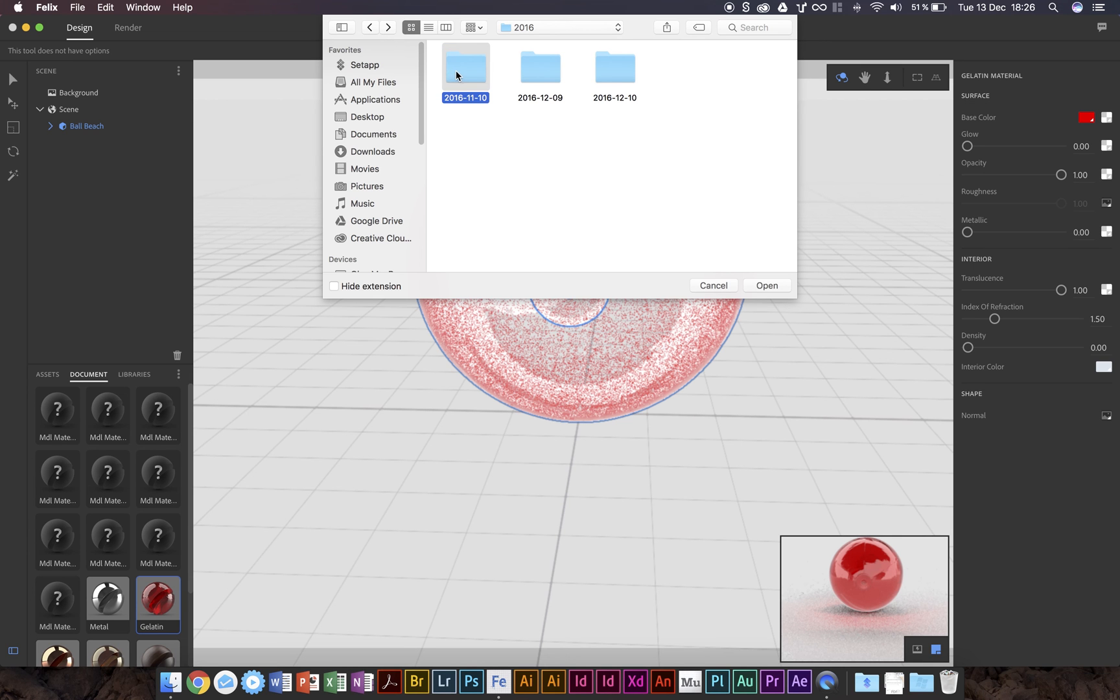
{"action": "left_click", "coordinate": [534, 72]}
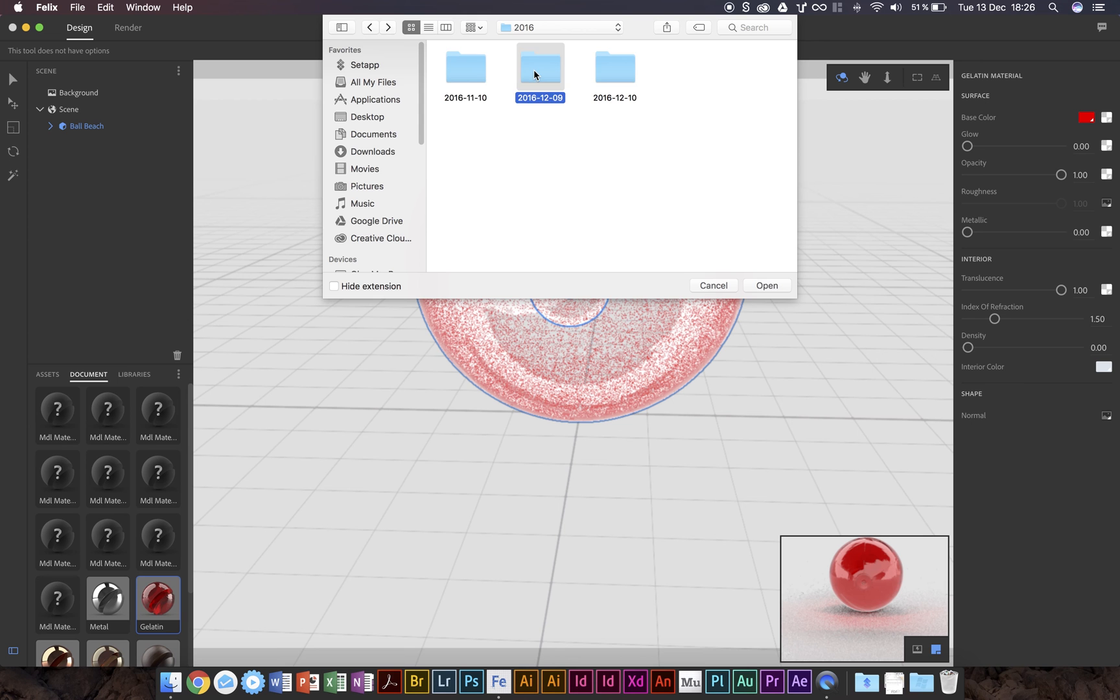
{"action": "double_click", "coordinate": [534, 69]}
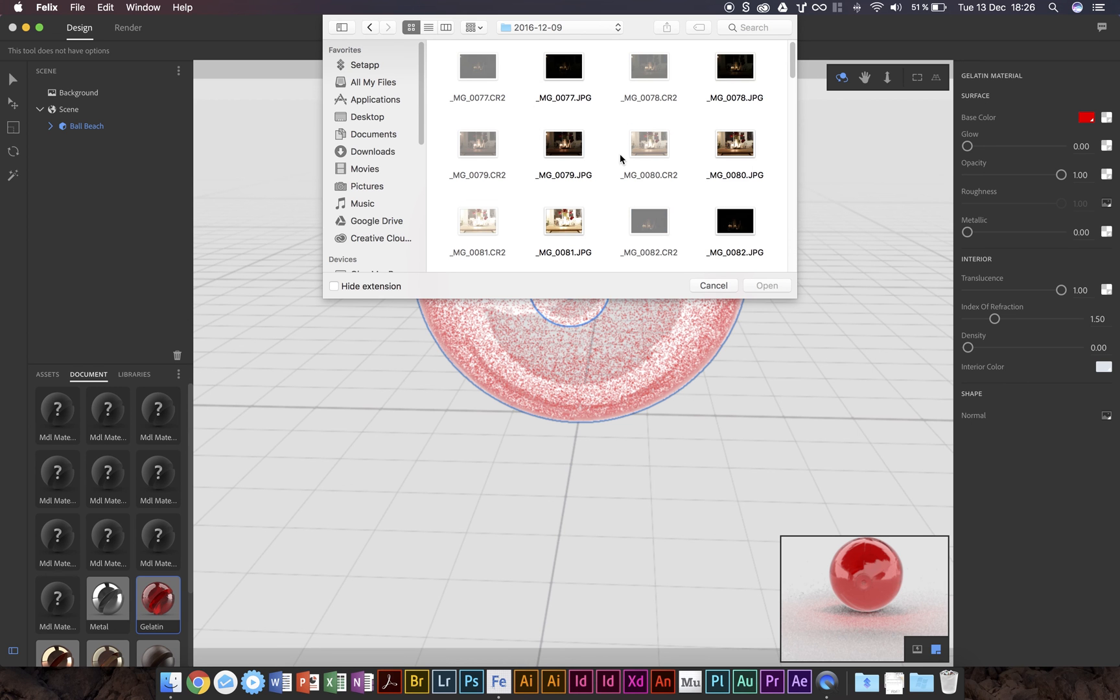
Look through the photos in the folder and import _MG_0085.JPG as the background image.
{"action": "scroll", "coordinate": [619, 154], "scroll_direction": "down", "scroll_amount": 5}
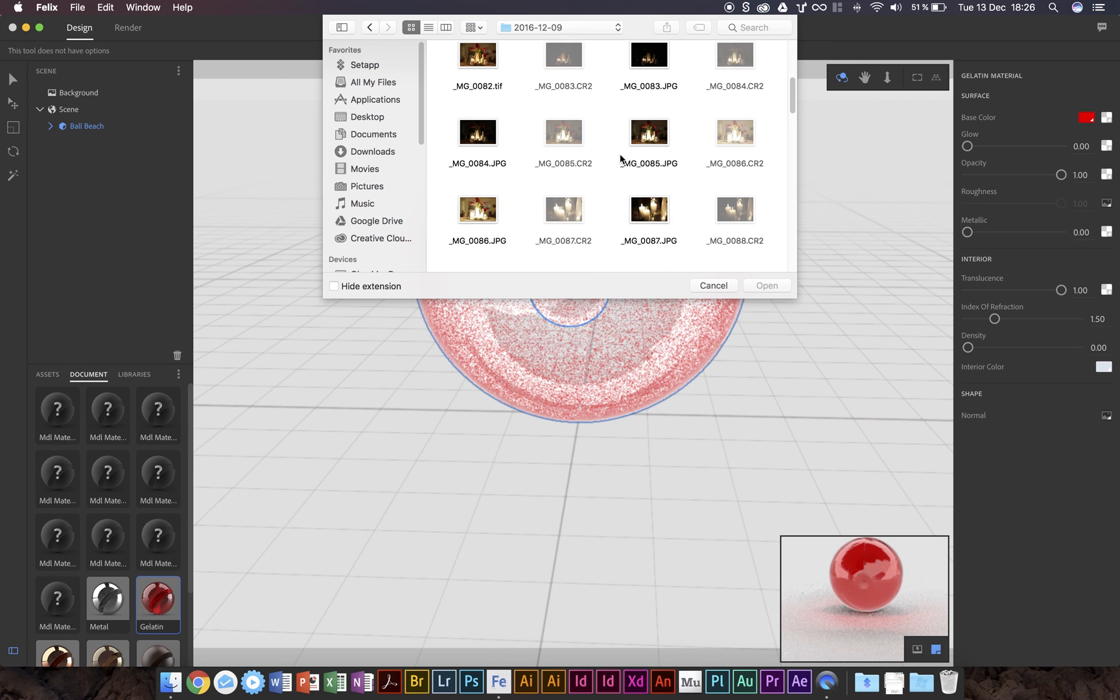
{"action": "scroll", "coordinate": [619, 155], "scroll_direction": "down", "scroll_amount": 3}
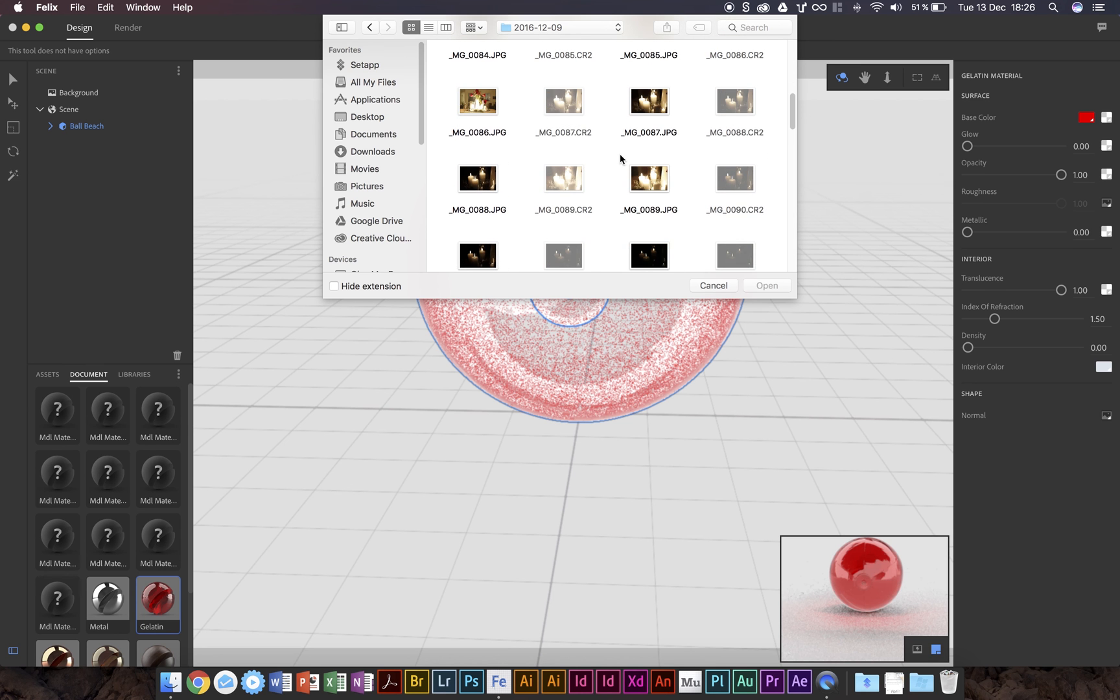
{"action": "scroll", "coordinate": [620, 158], "scroll_direction": "down", "scroll_amount": 6}
{"action": "scroll", "coordinate": [619, 159], "scroll_direction": "down", "scroll_amount": 1}
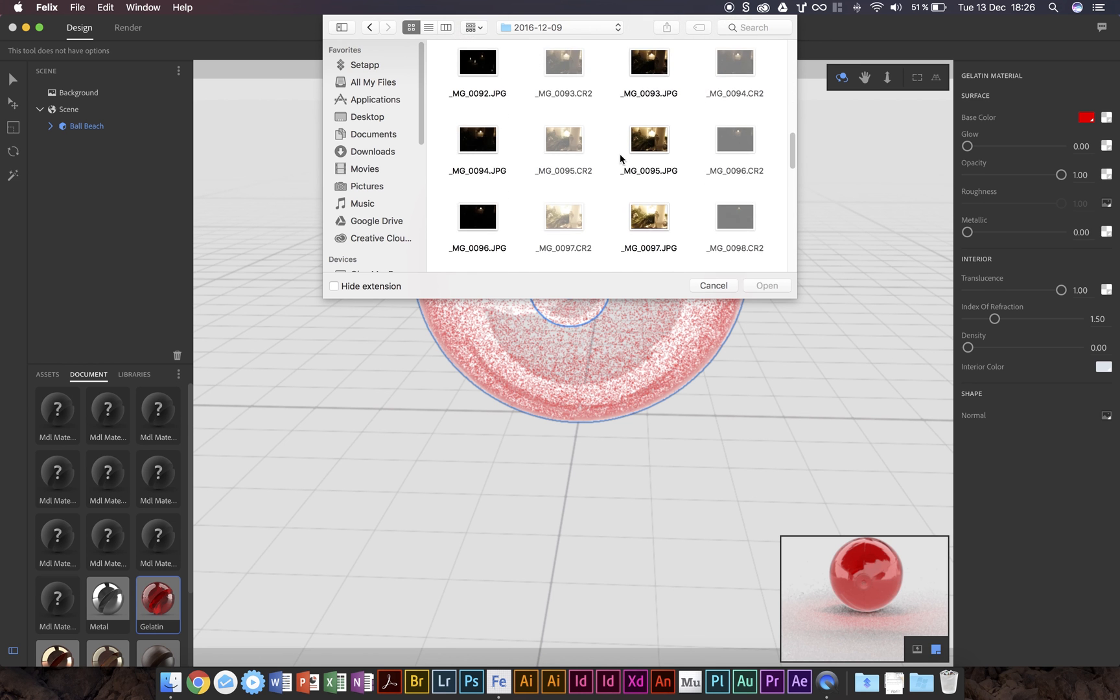
{"action": "scroll", "coordinate": [620, 158], "scroll_direction": "down", "scroll_amount": 8}
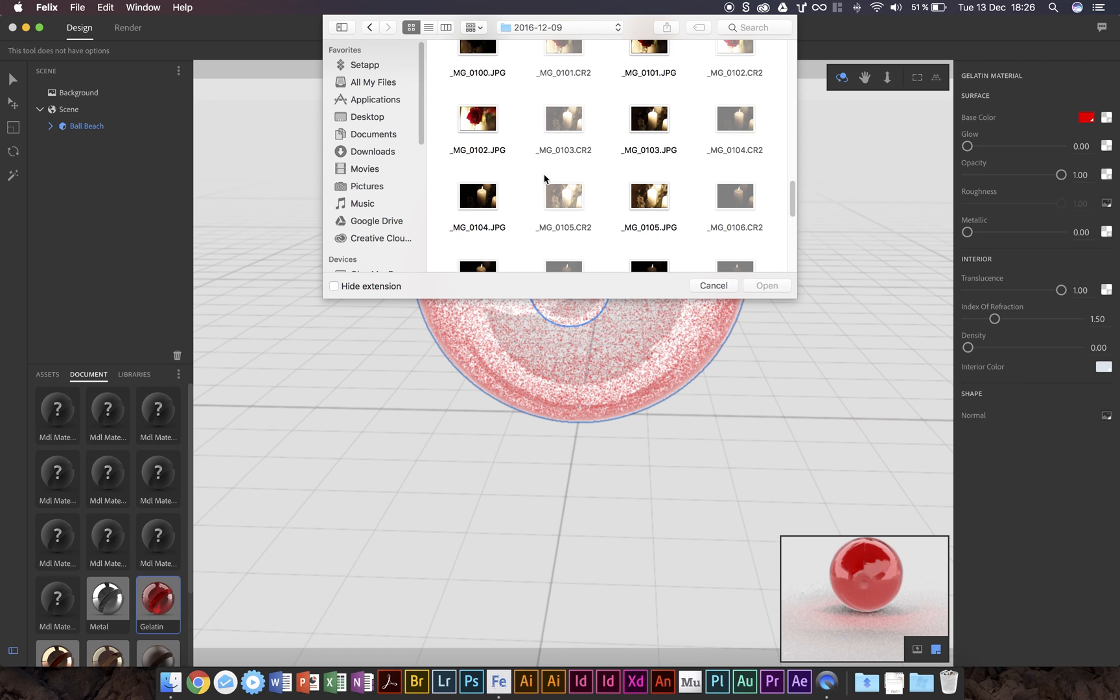
{"action": "scroll", "coordinate": [545, 177], "scroll_direction": "down", "scroll_amount": 10}
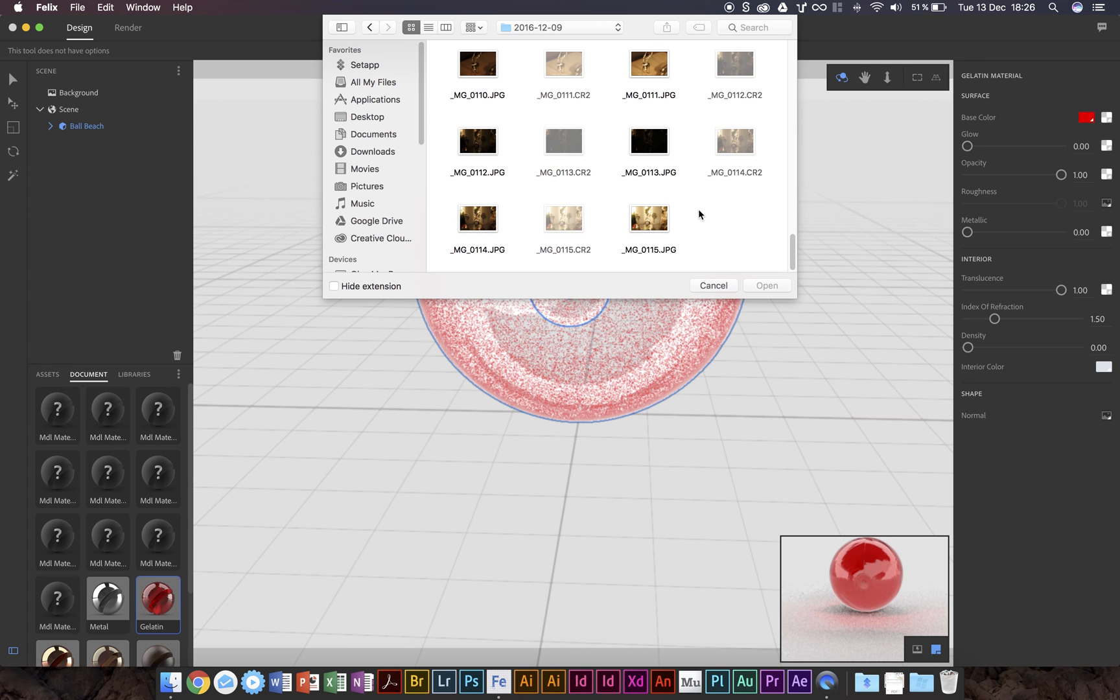
{"action": "scroll", "coordinate": [698, 209], "scroll_direction": "up", "scroll_amount": 3}
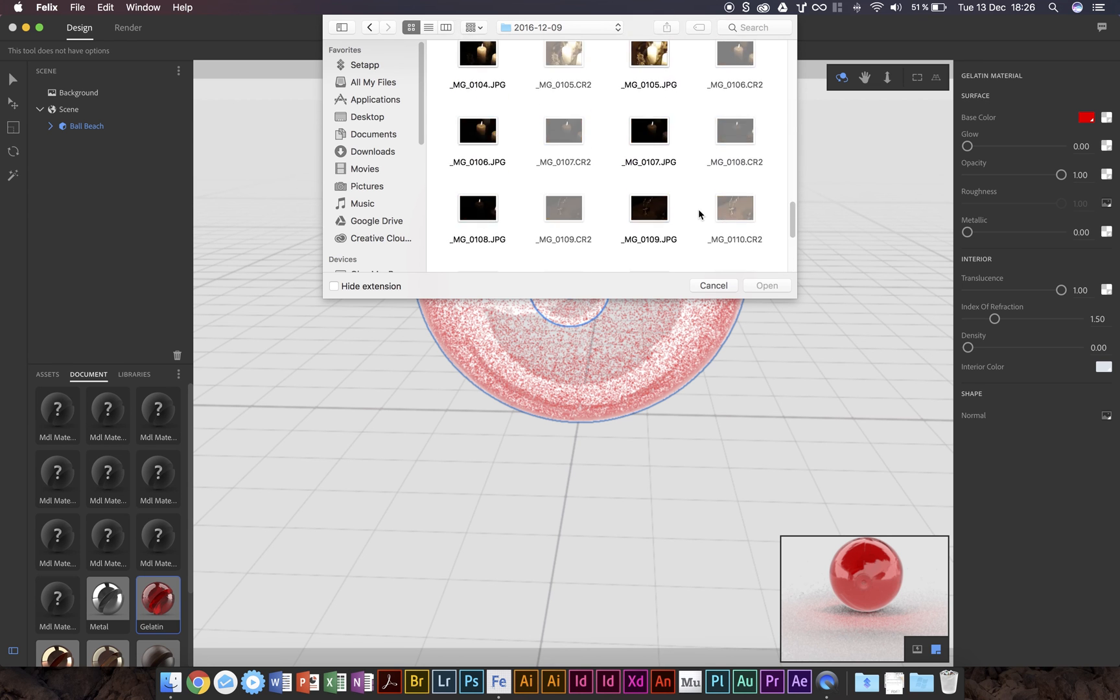
{"action": "scroll", "coordinate": [695, 212], "scroll_direction": "up", "scroll_amount": 2}
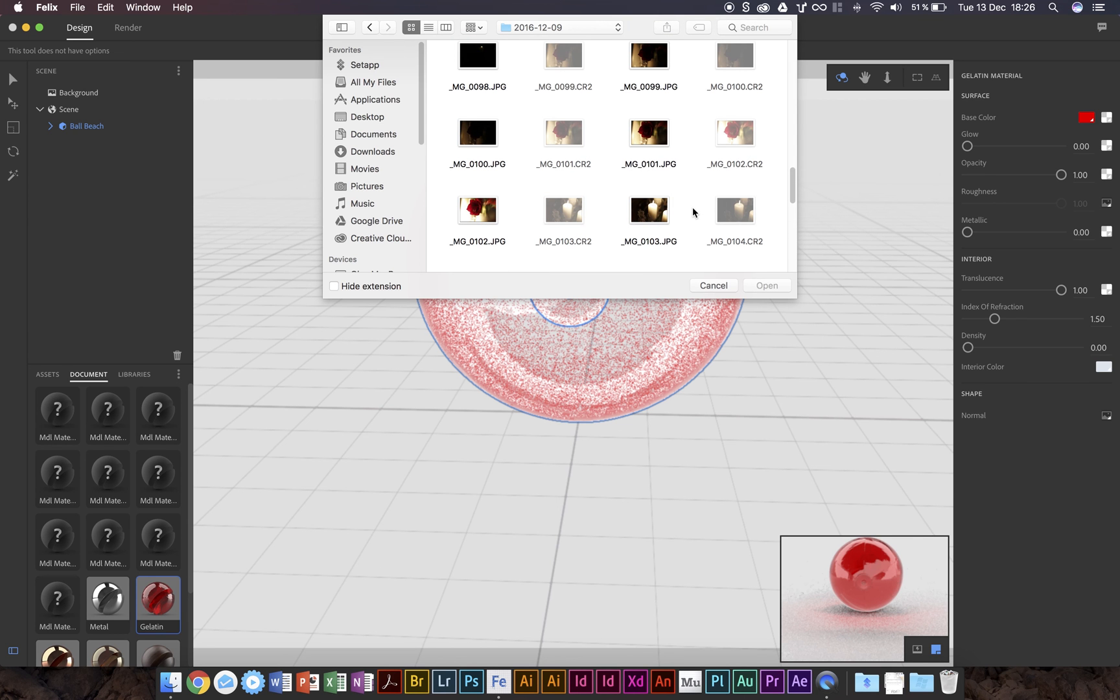
{"action": "scroll", "coordinate": [692, 211], "scroll_direction": "up", "scroll_amount": 4}
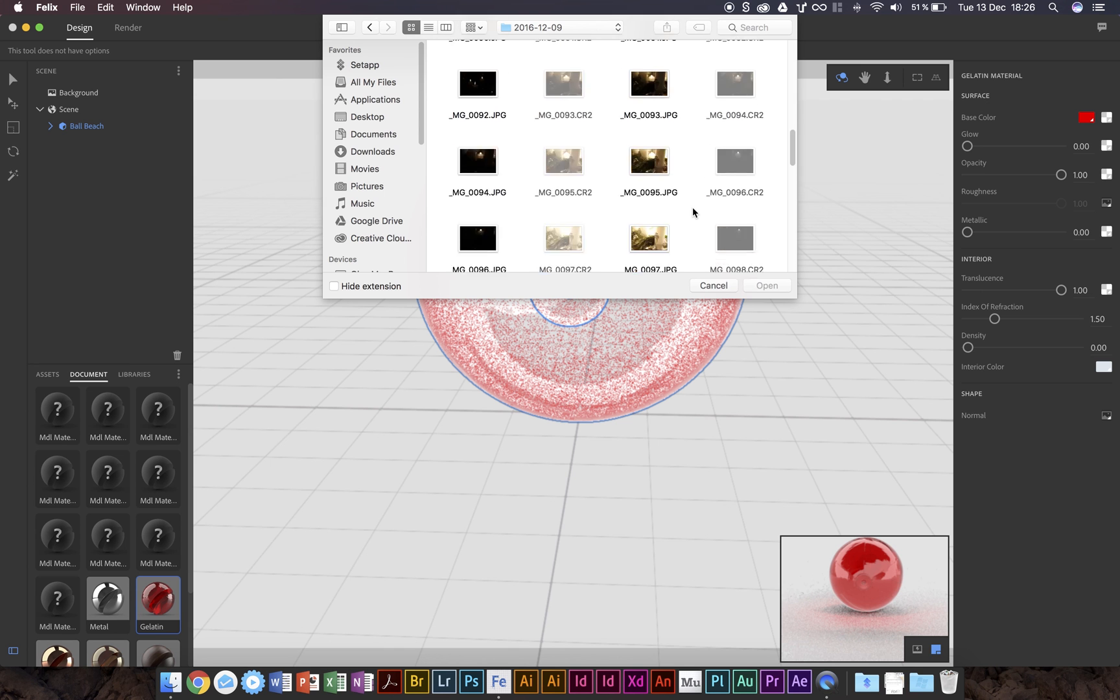
{"action": "scroll", "coordinate": [693, 212], "scroll_direction": "up", "scroll_amount": 3}
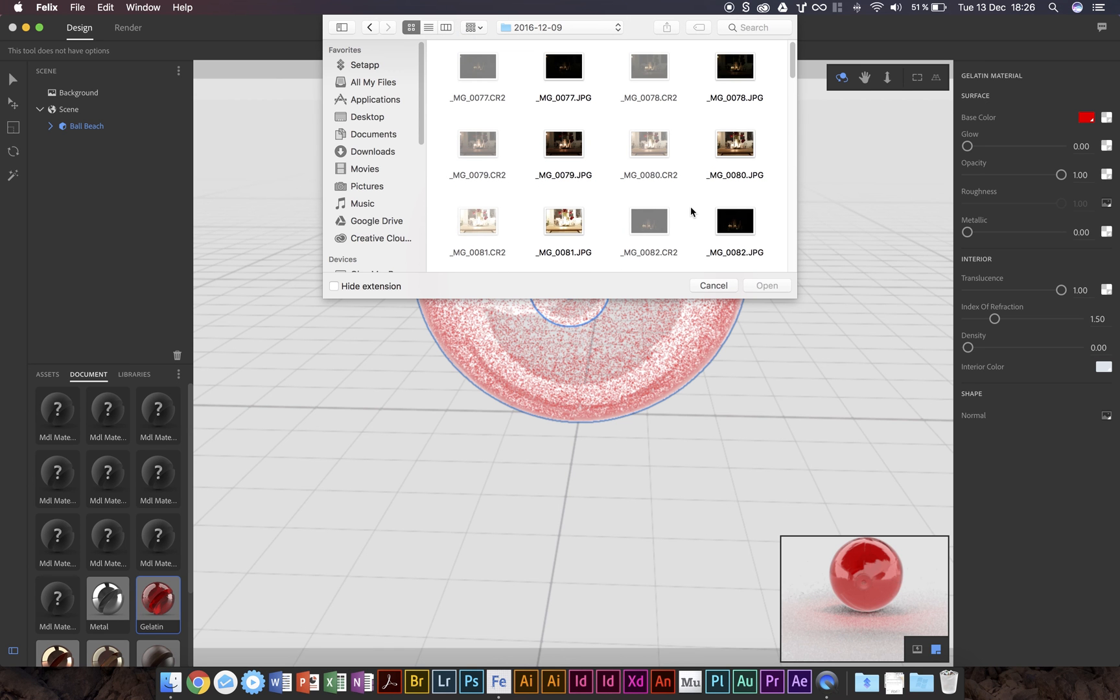
{"action": "scroll", "coordinate": [561, 167], "scroll_direction": "down", "scroll_amount": 3}
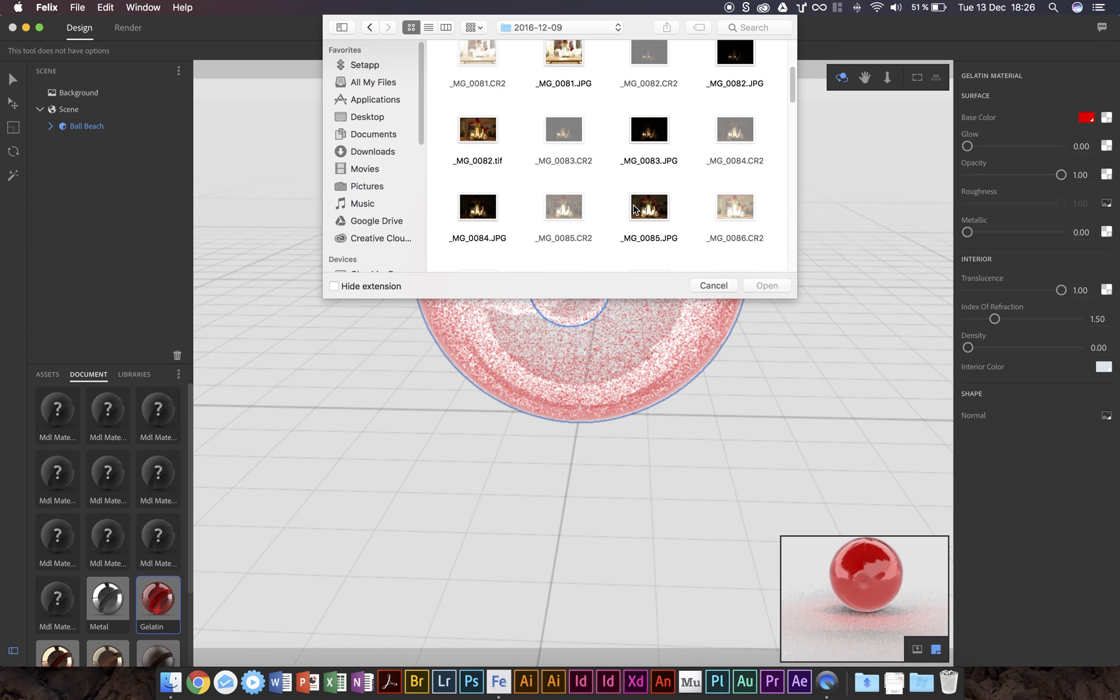
{"action": "left_click", "coordinate": [636, 208]}
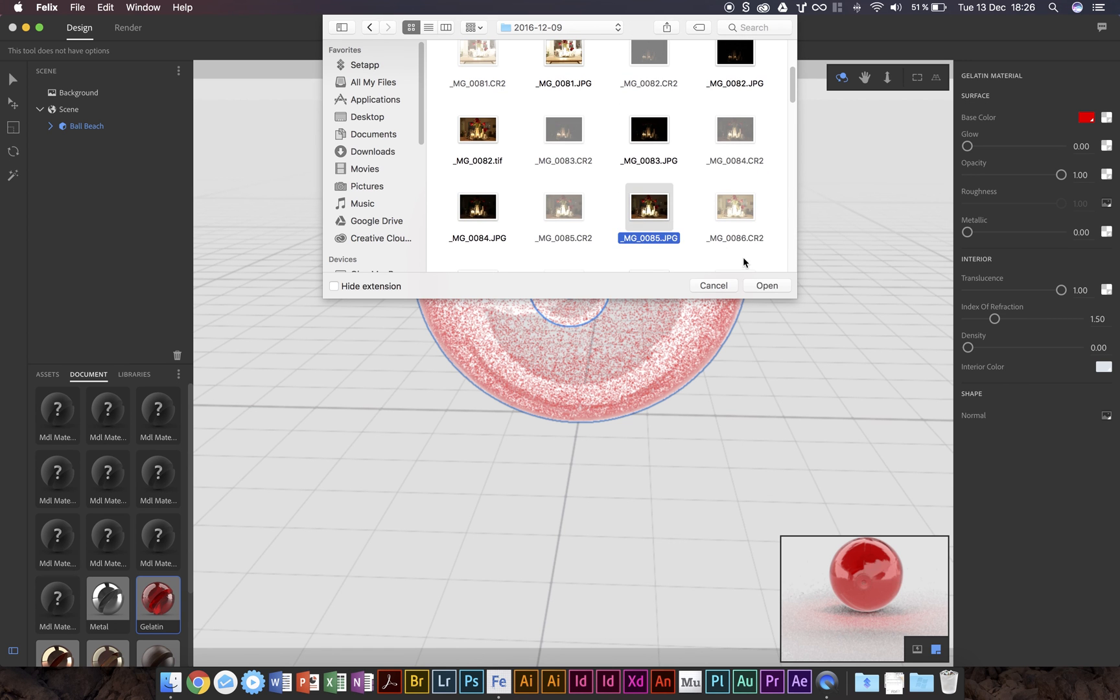
{"action": "left_click", "coordinate": [759, 285]}
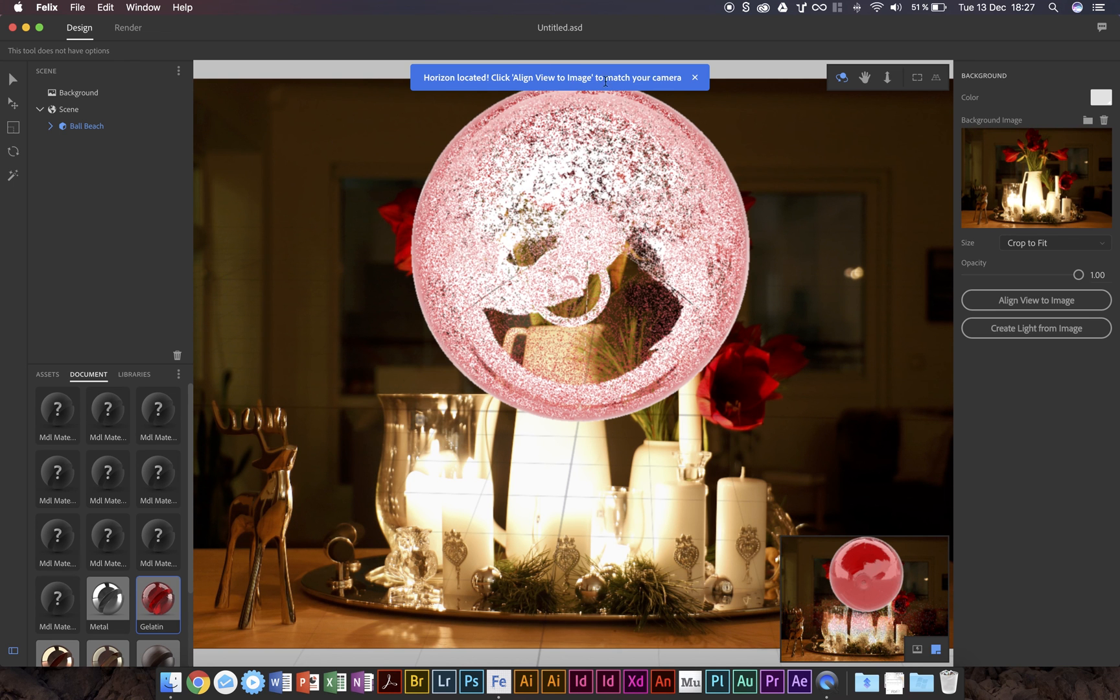
Align the view to the background image, tilt it so the beach ball sits low before the candles, and create light from the image.
{"action": "left_click", "coordinate": [1042, 308]}
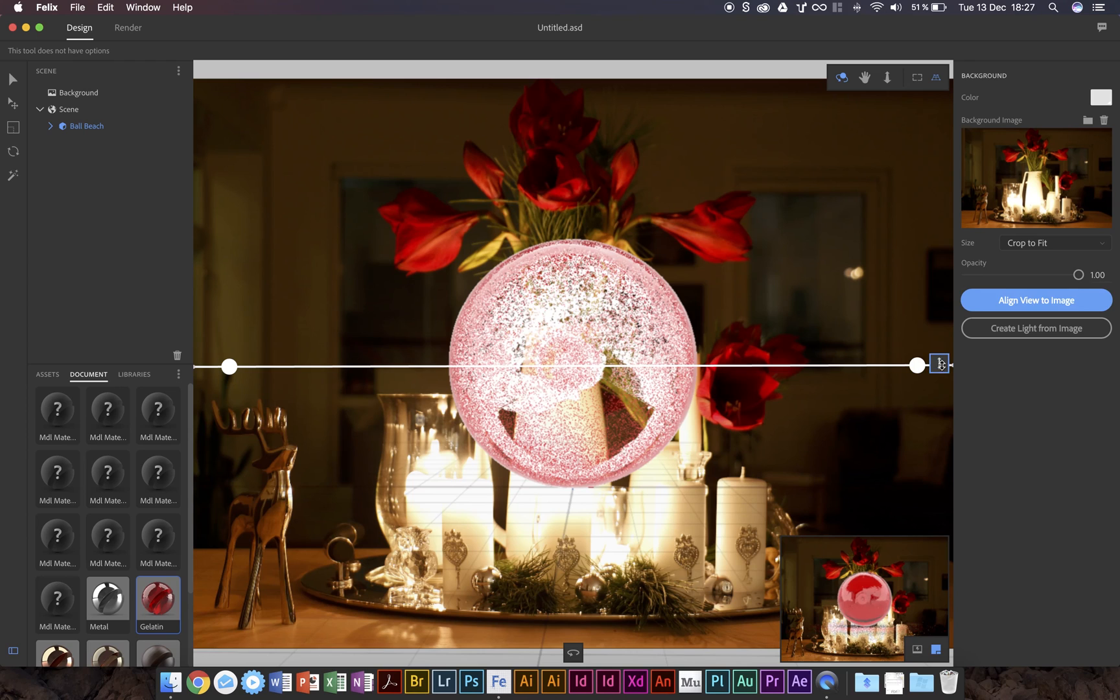
{"action": "left_click_drag", "start_coordinate": [941, 365], "coordinate": [941, 237]}
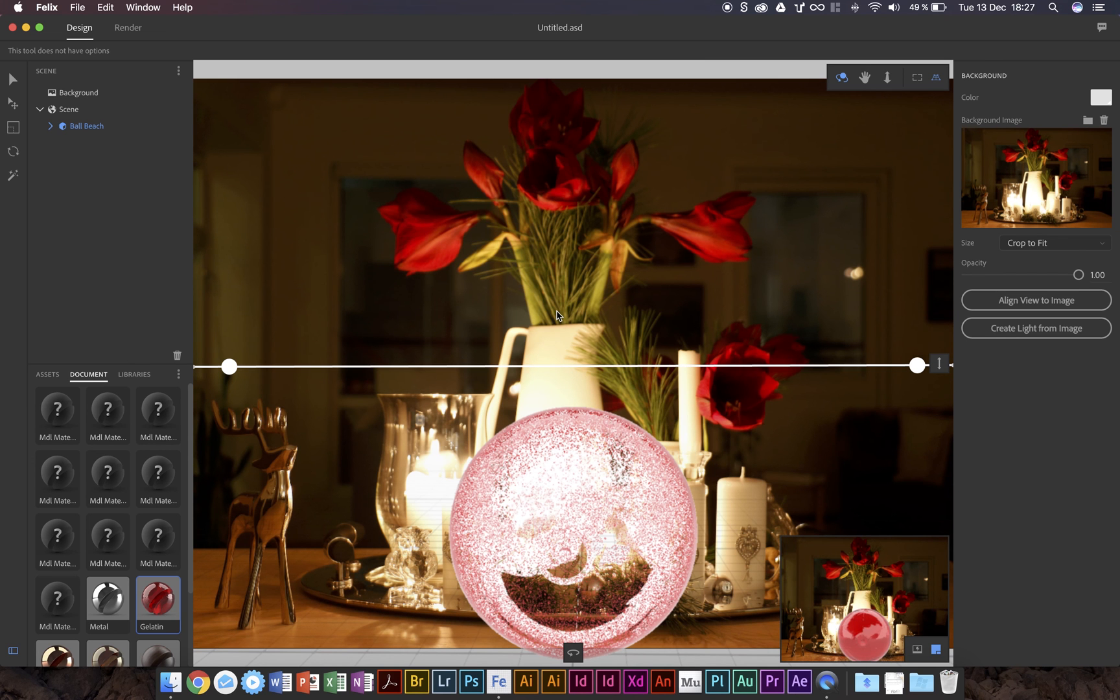
{"action": "left_click", "coordinate": [1040, 328]}
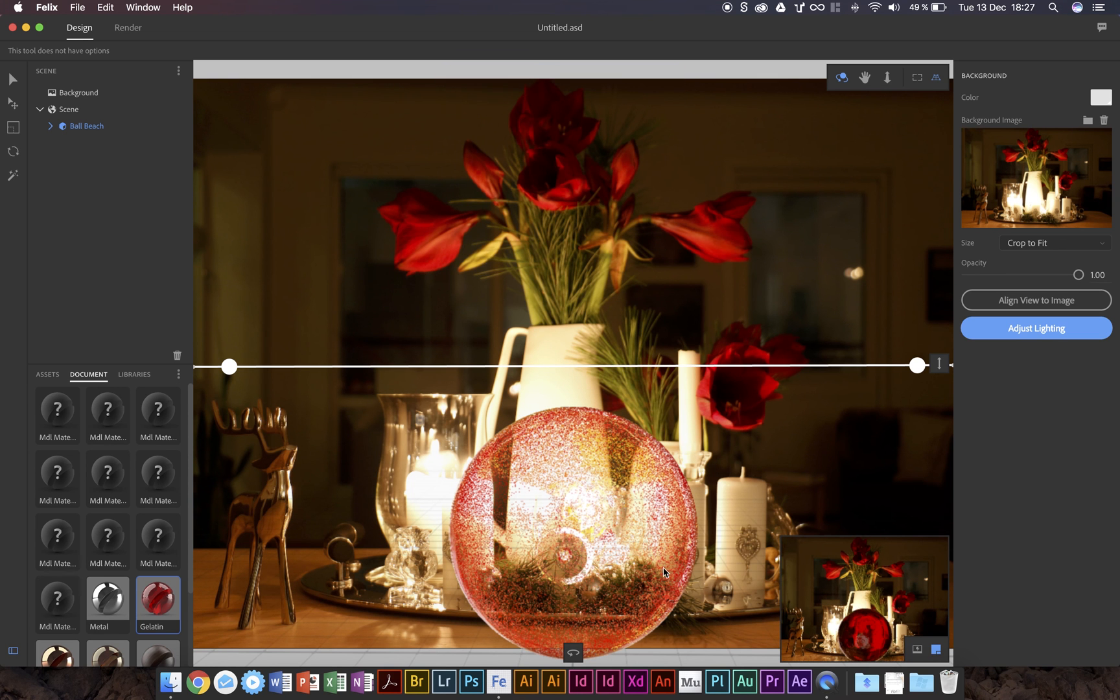
Set the background color to red, RGB 212, 17, 17.
{"action": "left_click", "coordinate": [1100, 97]}
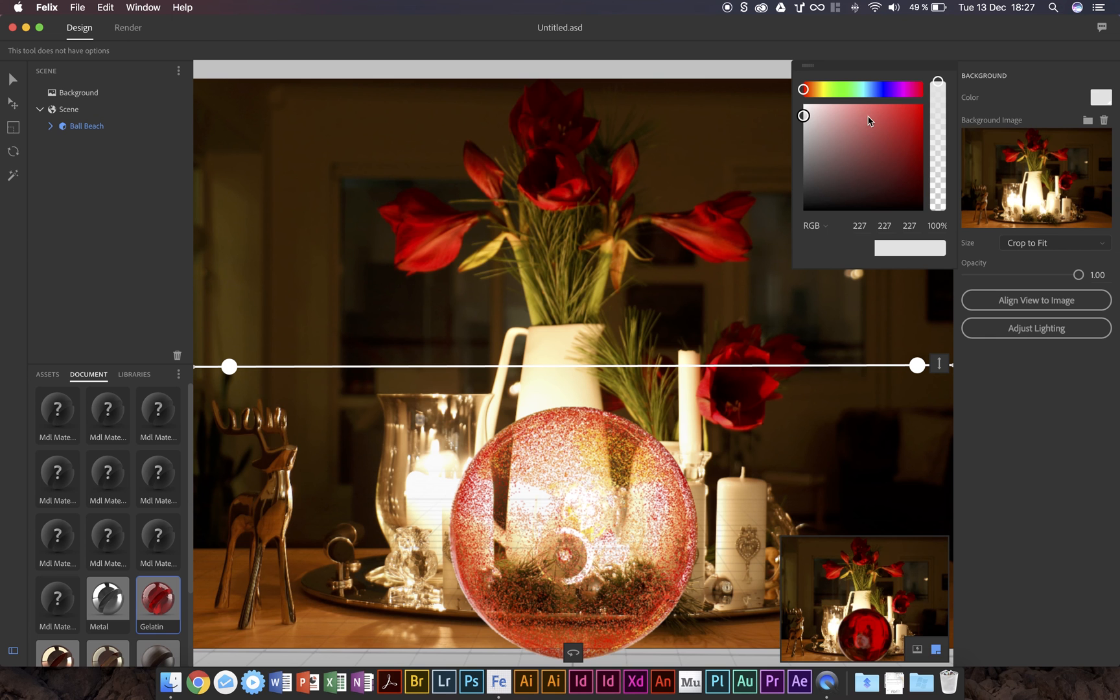
{"action": "left_click", "coordinate": [913, 123]}
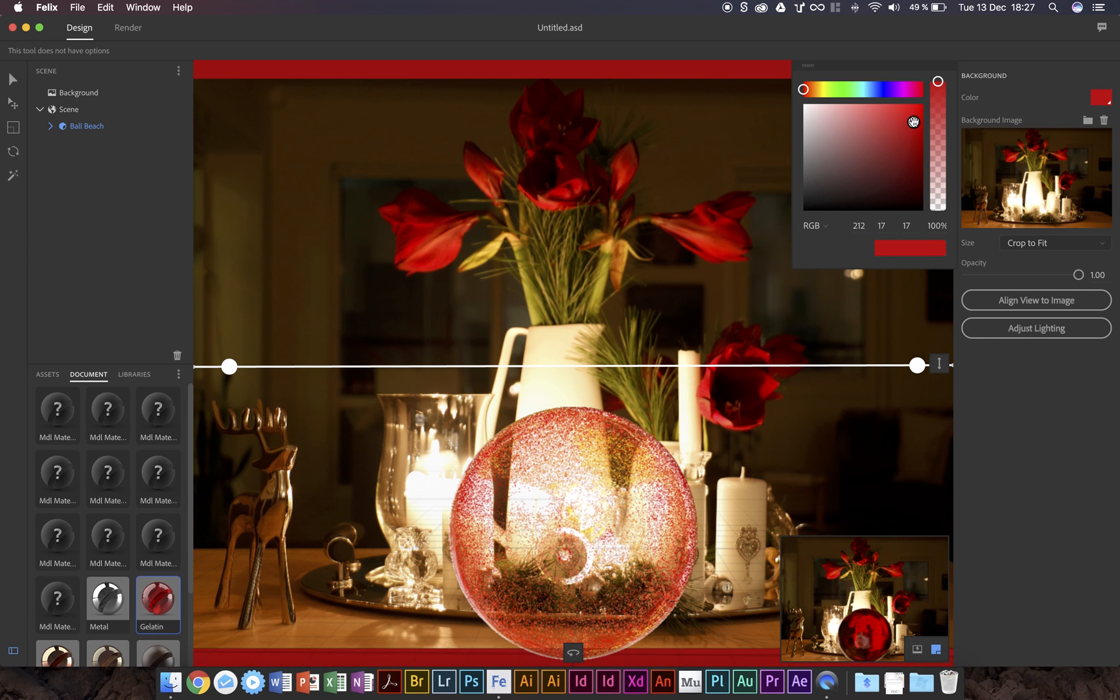
{"action": "left_click", "coordinate": [1038, 72]}
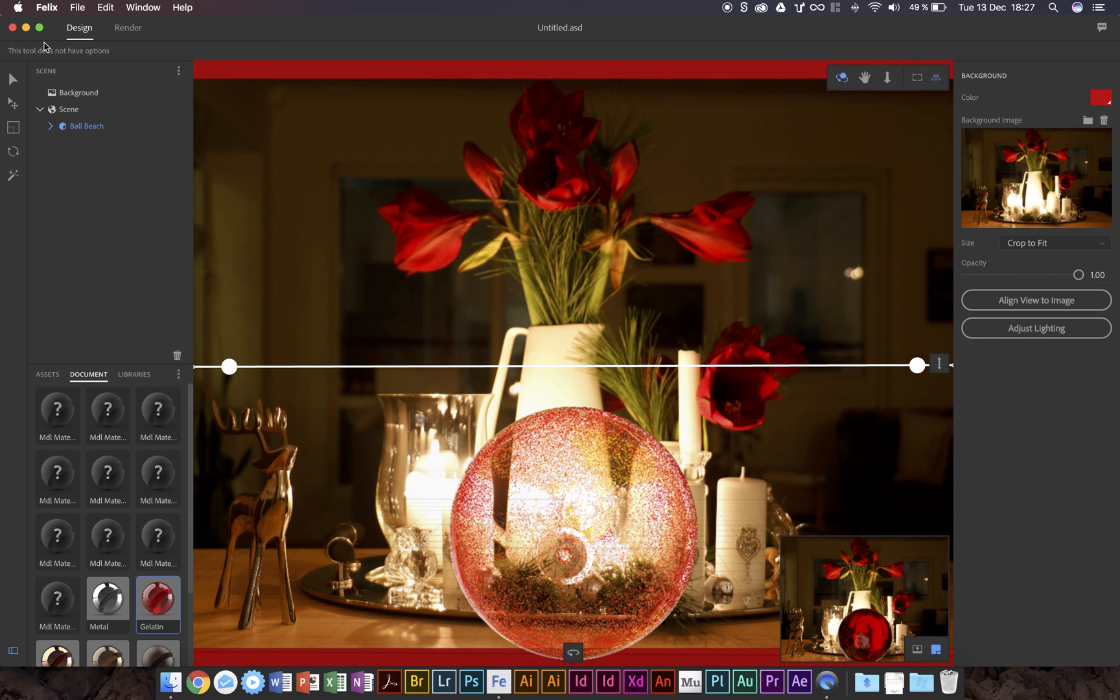
{"action": "left_click", "coordinate": [78, 7]}
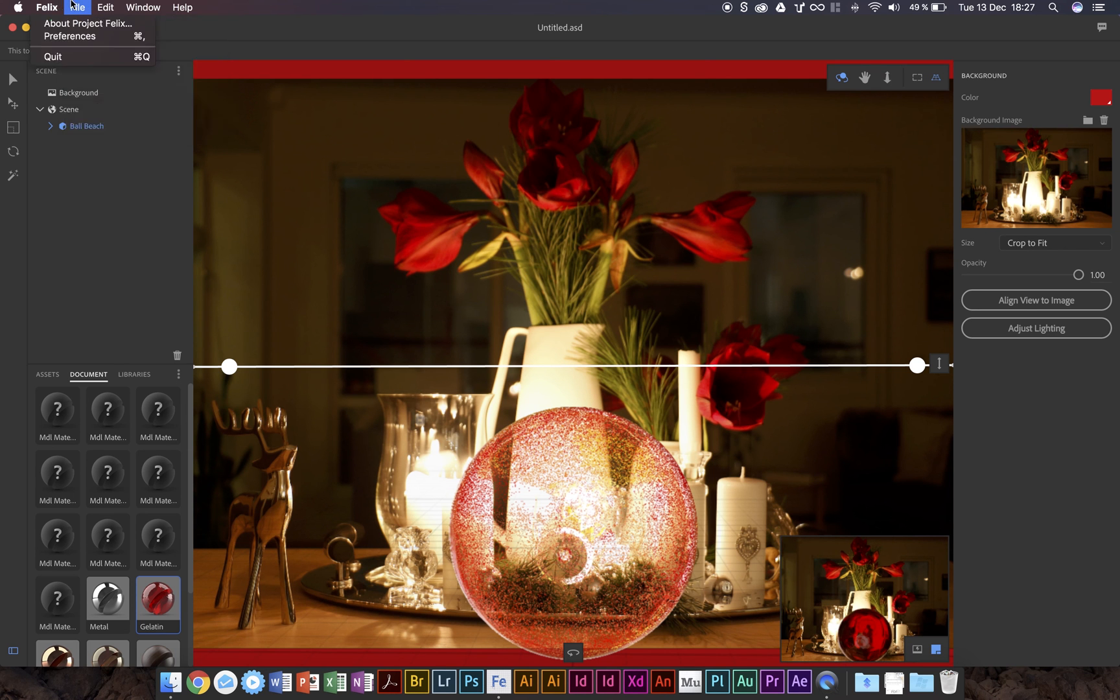
{"action": "mouse_move", "coordinate": [134, 6]}
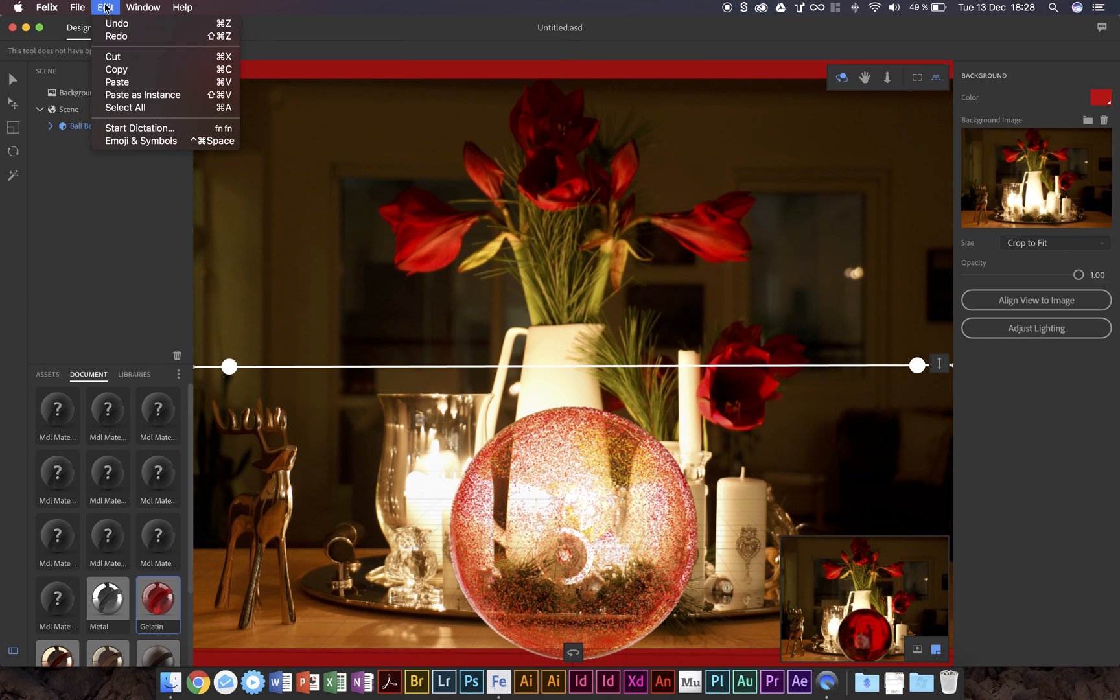
Save the scene to the Desktop under the name "felixtest probably awesome".
{"action": "mouse_move", "coordinate": [83, 6]}
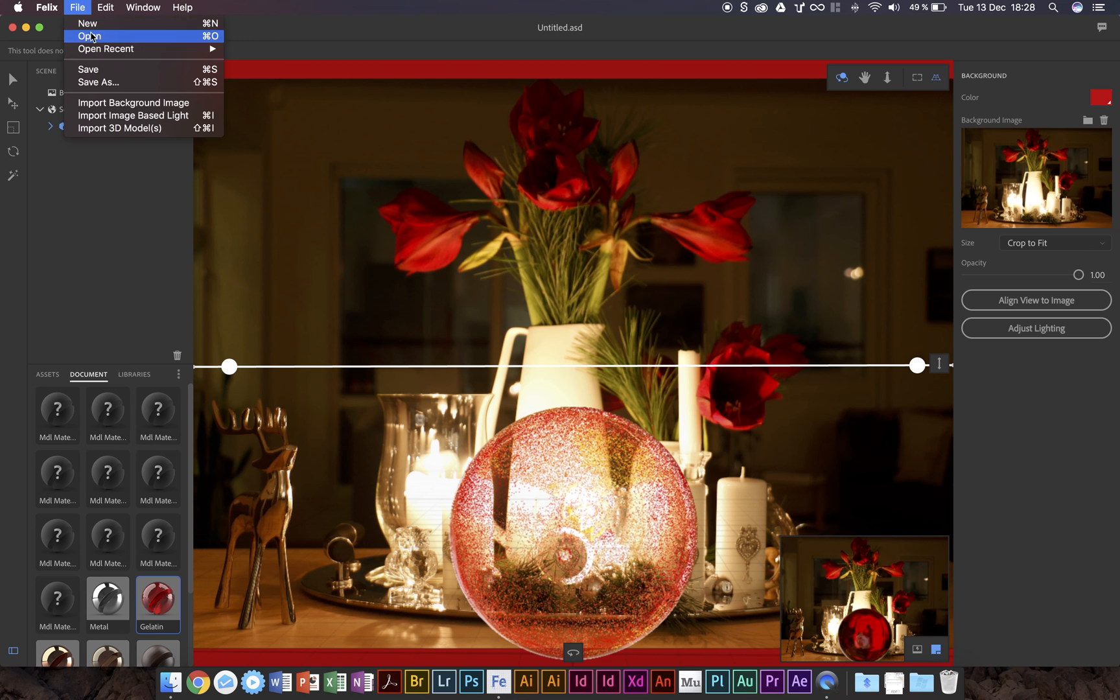
{"action": "left_click", "coordinate": [97, 82]}
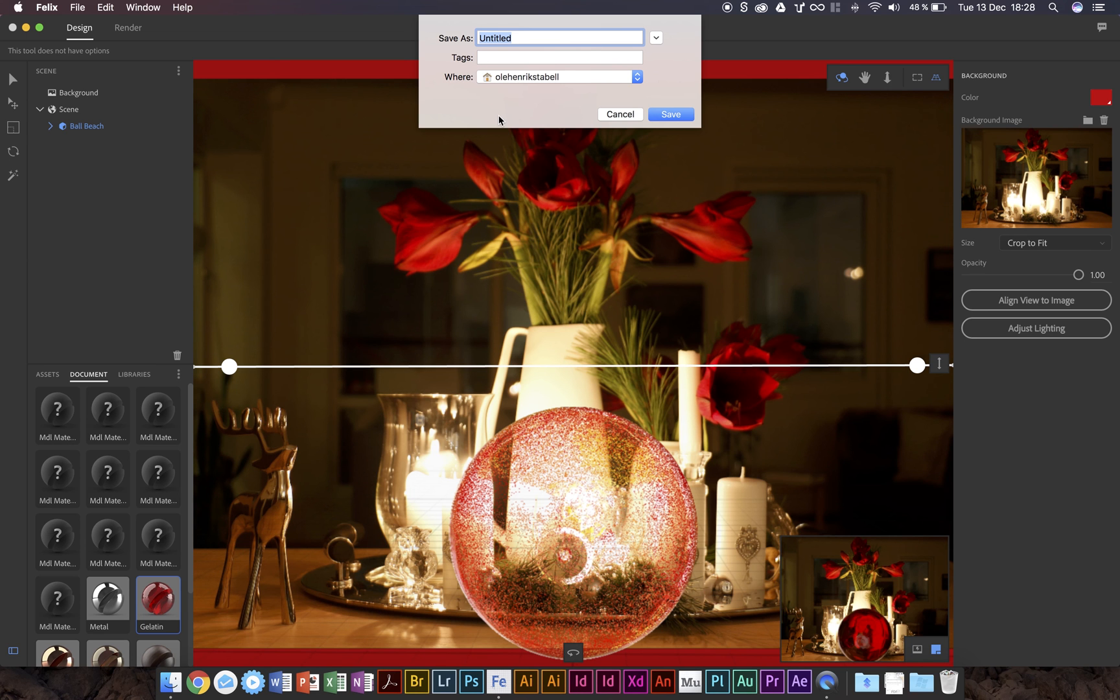
{"action": "type", "text": "fel"}
{"action": "type", "text": "test probably awe"}
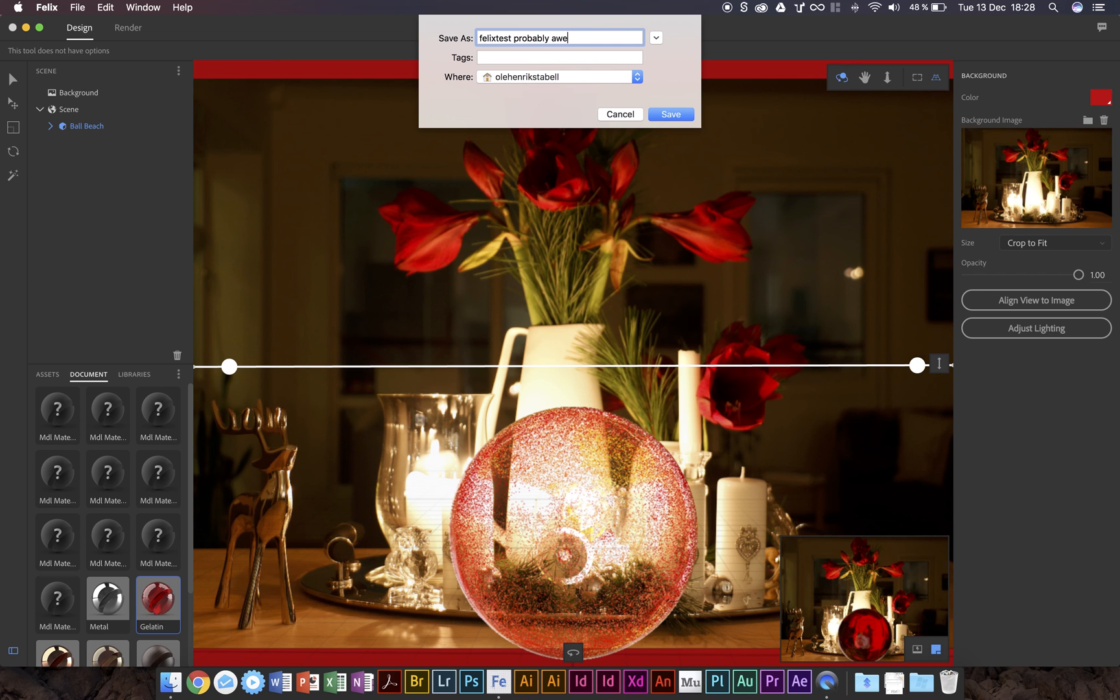
{"action": "type", "text": "some"}
{"action": "left_click", "coordinate": [524, 81]}
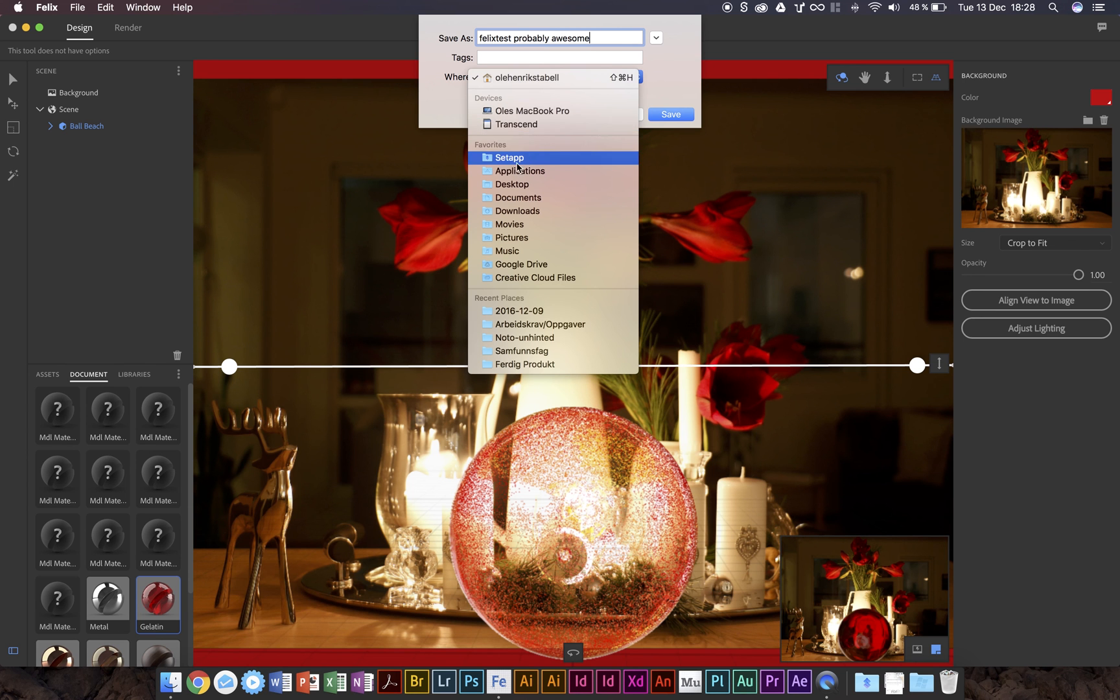
{"action": "left_click", "coordinate": [519, 158]}
{"action": "left_click", "coordinate": [523, 81]}
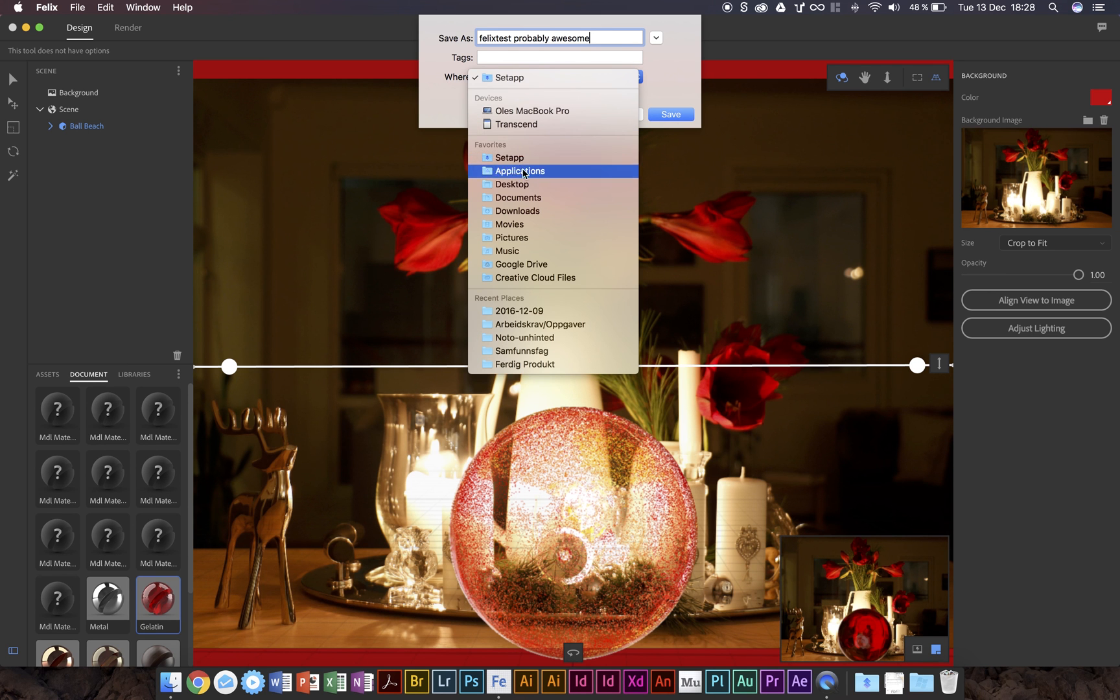
{"action": "left_click", "coordinate": [524, 184]}
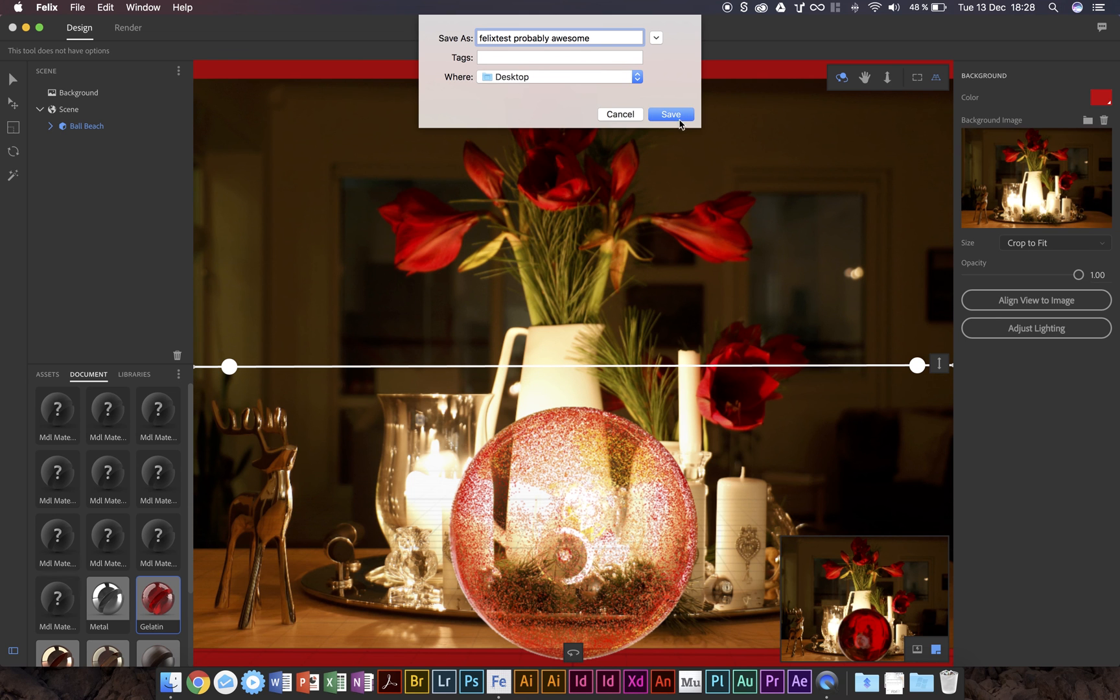
{"action": "left_click", "coordinate": [677, 116]}
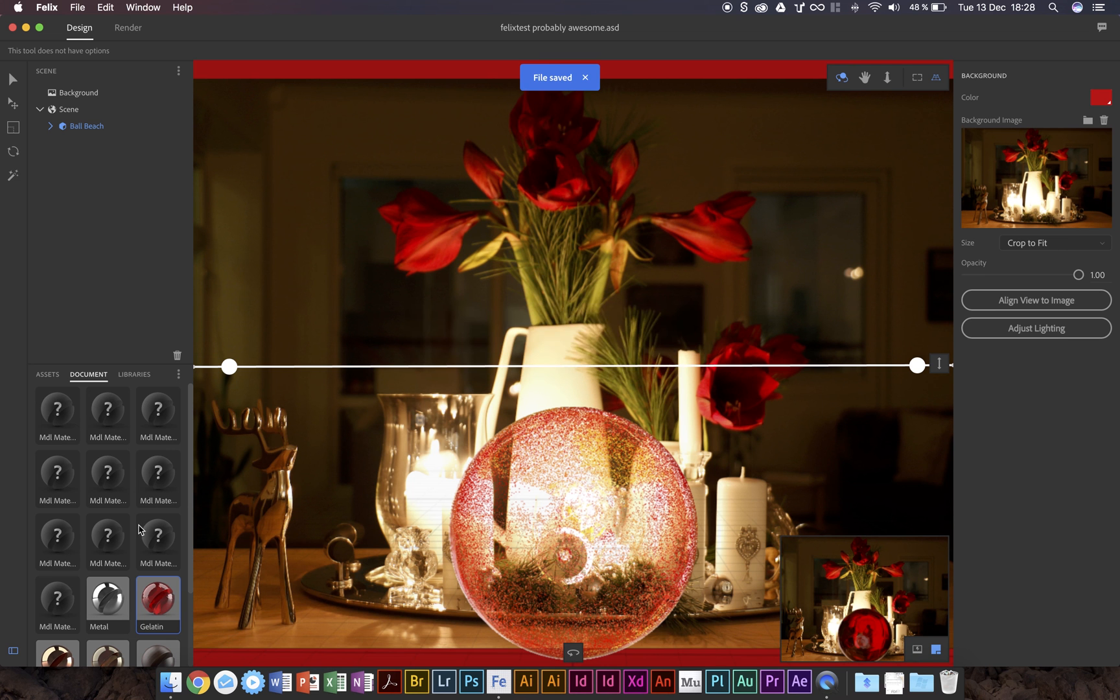
Switch to Finder, look at the saved felixtest file in the Desktop folder, and return to Felix.
{"action": "left_click", "coordinate": [171, 681]}
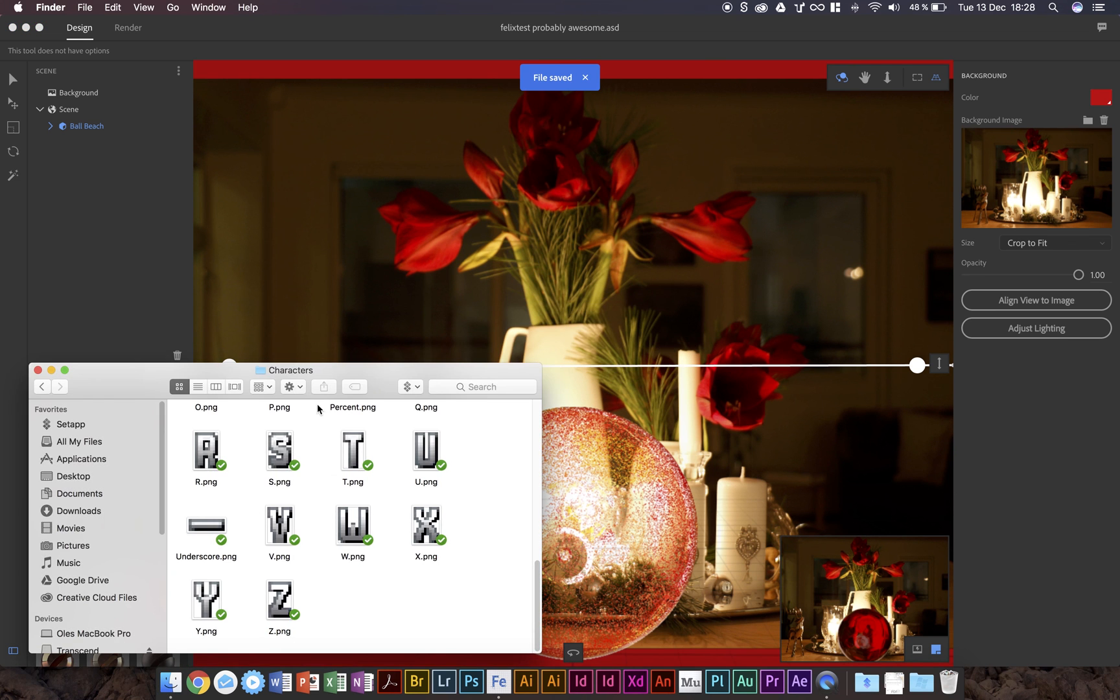
{"action": "left_click", "coordinate": [73, 477]}
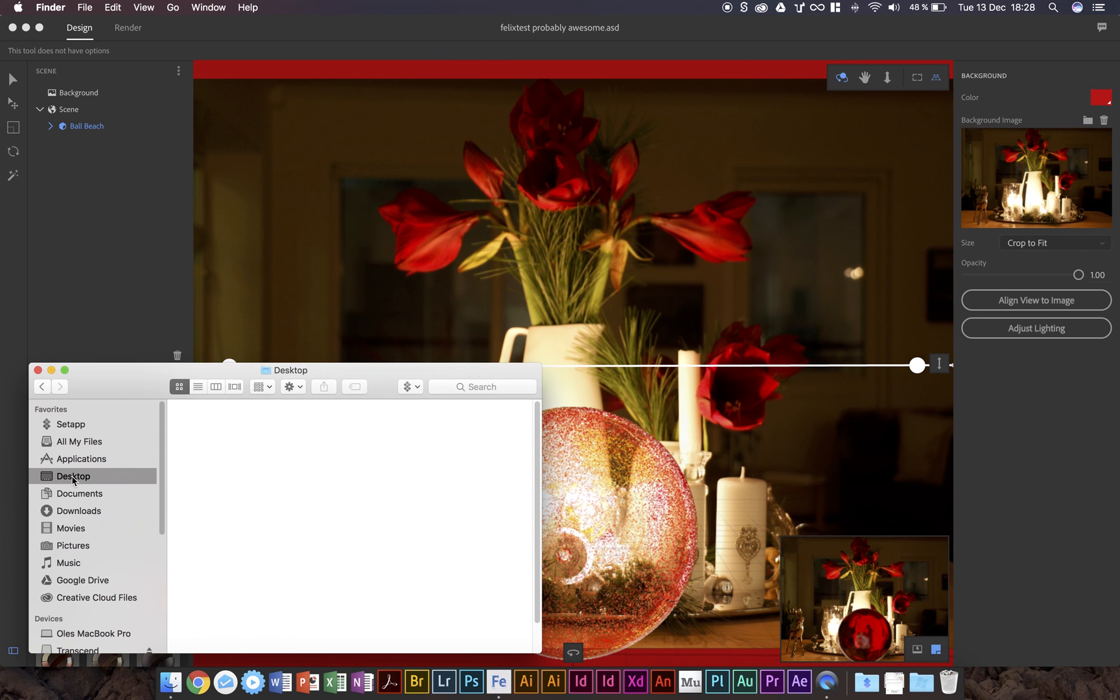
{"action": "left_click_drag", "start_coordinate": [121, 378], "coordinate": [184, 314]}
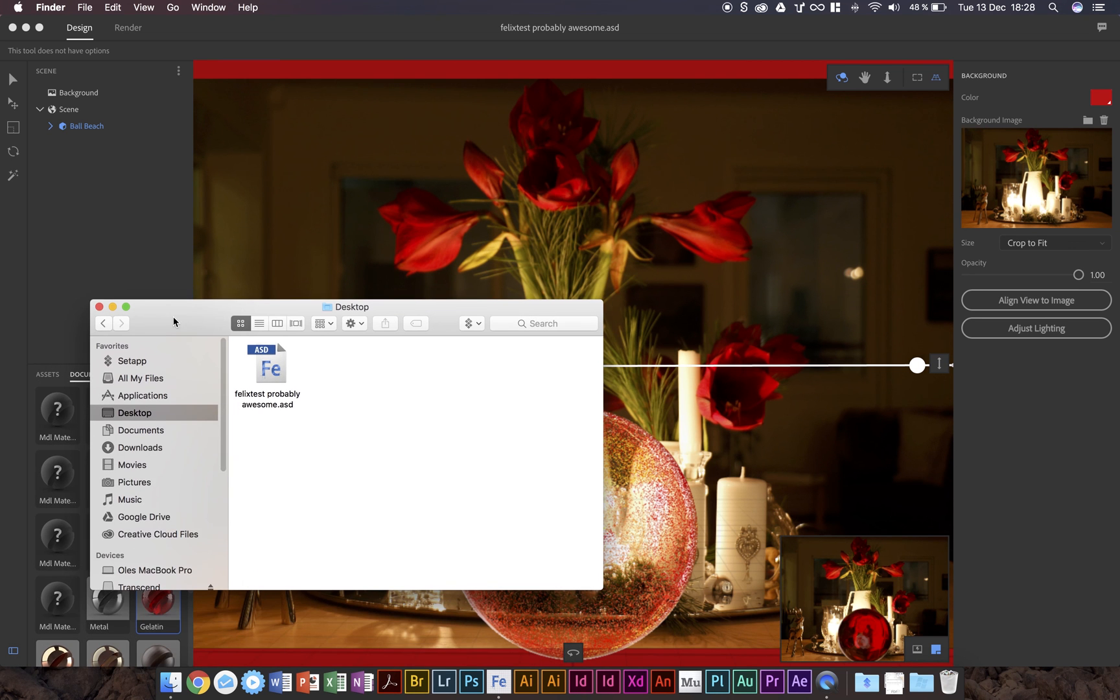
{"action": "left_click", "coordinate": [272, 371]}
{"action": "left_click", "coordinate": [319, 384]}
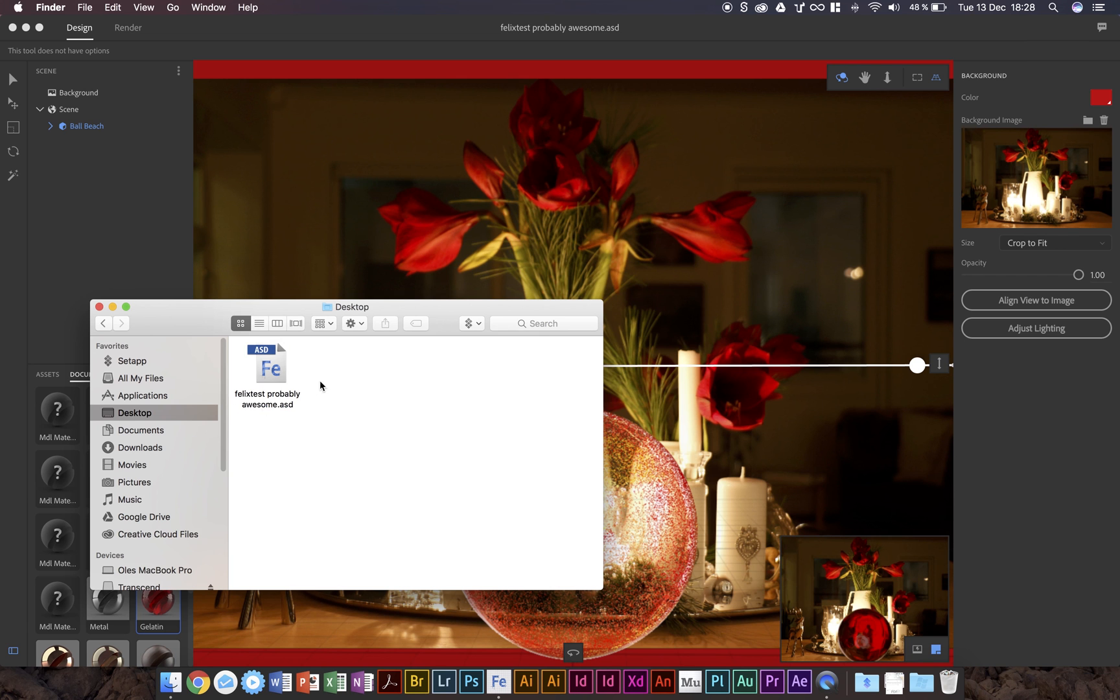
{"action": "left_click", "coordinate": [283, 375]}
{"action": "left_click", "coordinate": [363, 400]}
{"action": "left_click", "coordinate": [373, 39]}
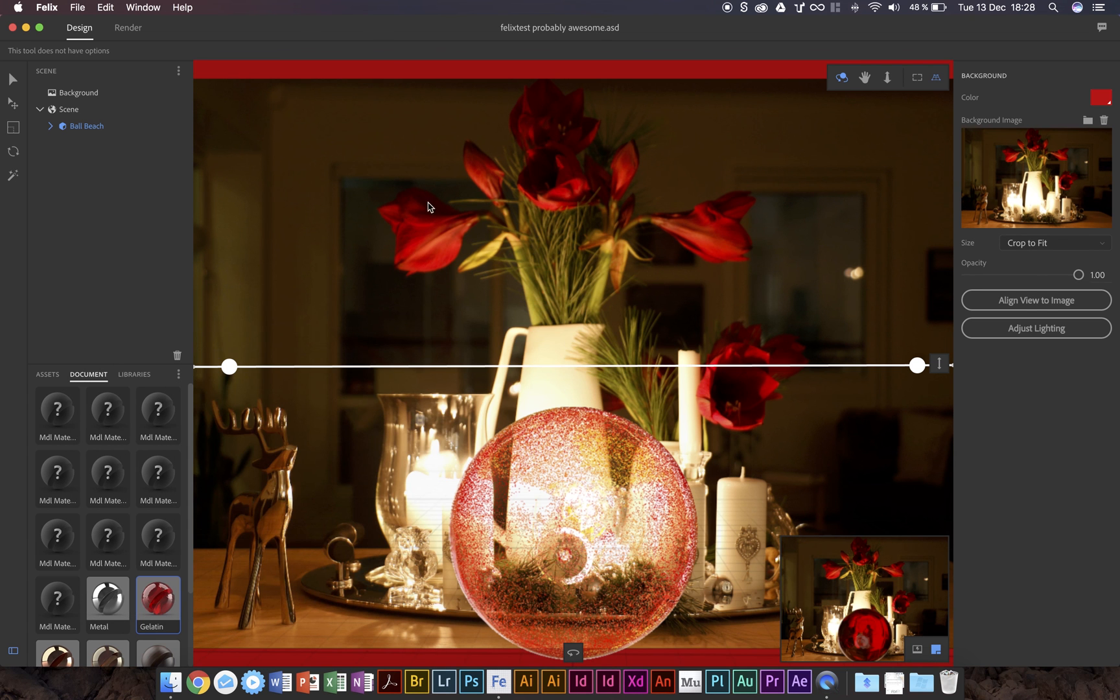
{"action": "left_click", "coordinate": [142, 7]}
{"action": "left_click", "coordinate": [77, 8]}
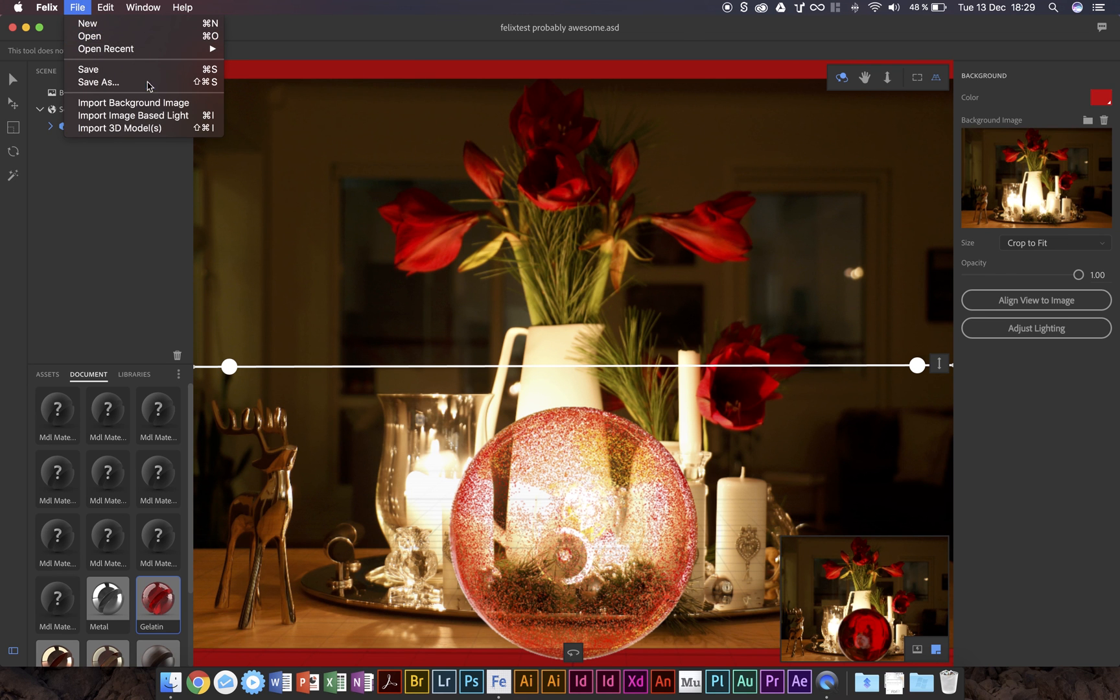
{"action": "left_click", "coordinate": [147, 83]}
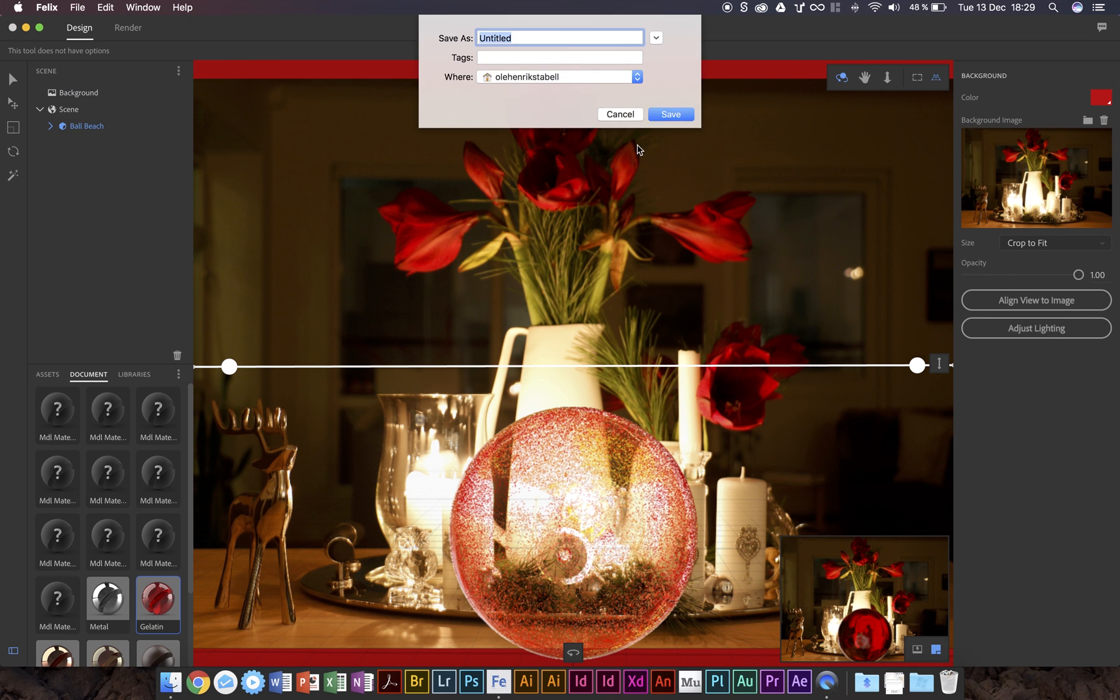
{"action": "left_click", "coordinate": [657, 39]}
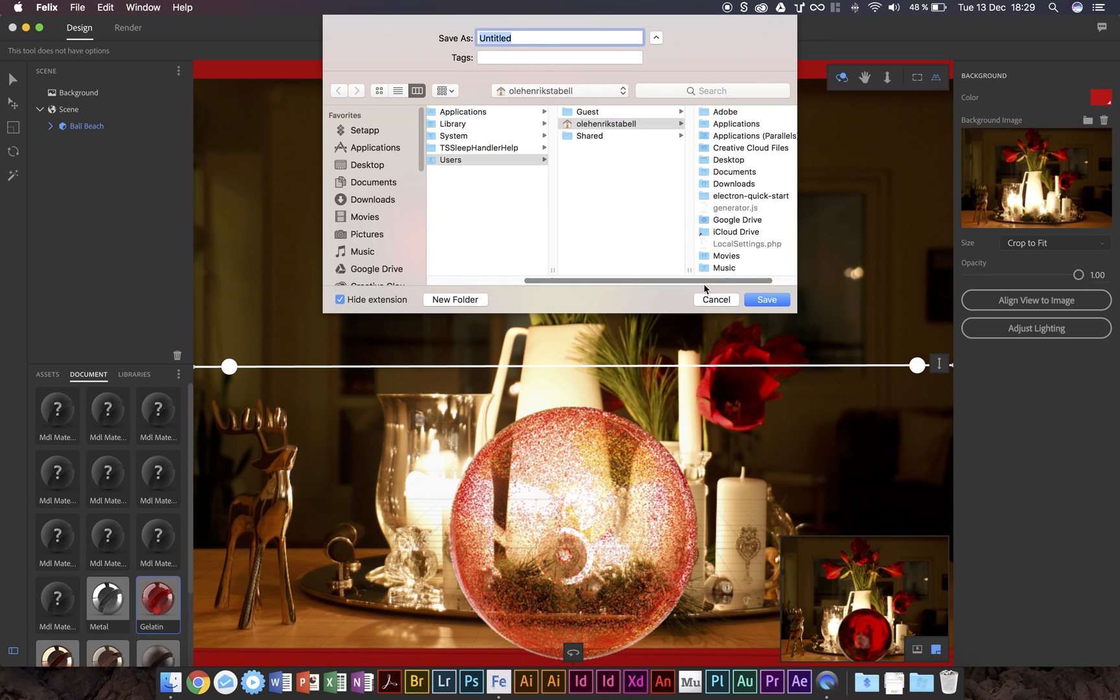
{"action": "left_click", "coordinate": [712, 299]}
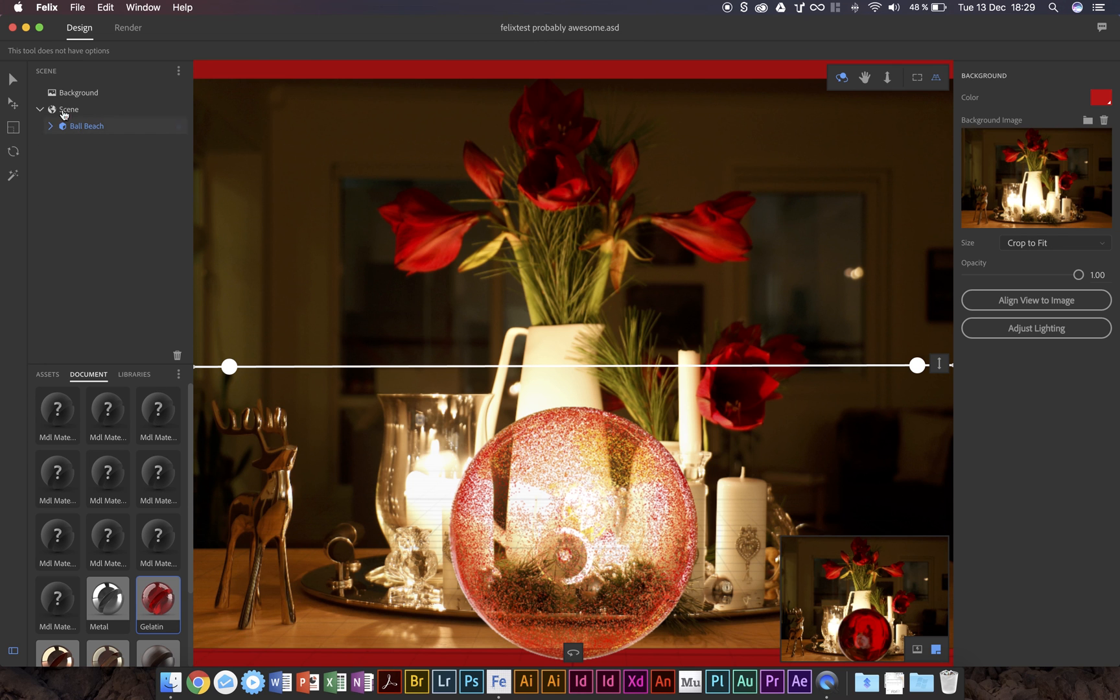
Select the beach ball's upper-left, upper-right and right panels one after another with the Magic Wand.
{"action": "left_click", "coordinate": [14, 176]}
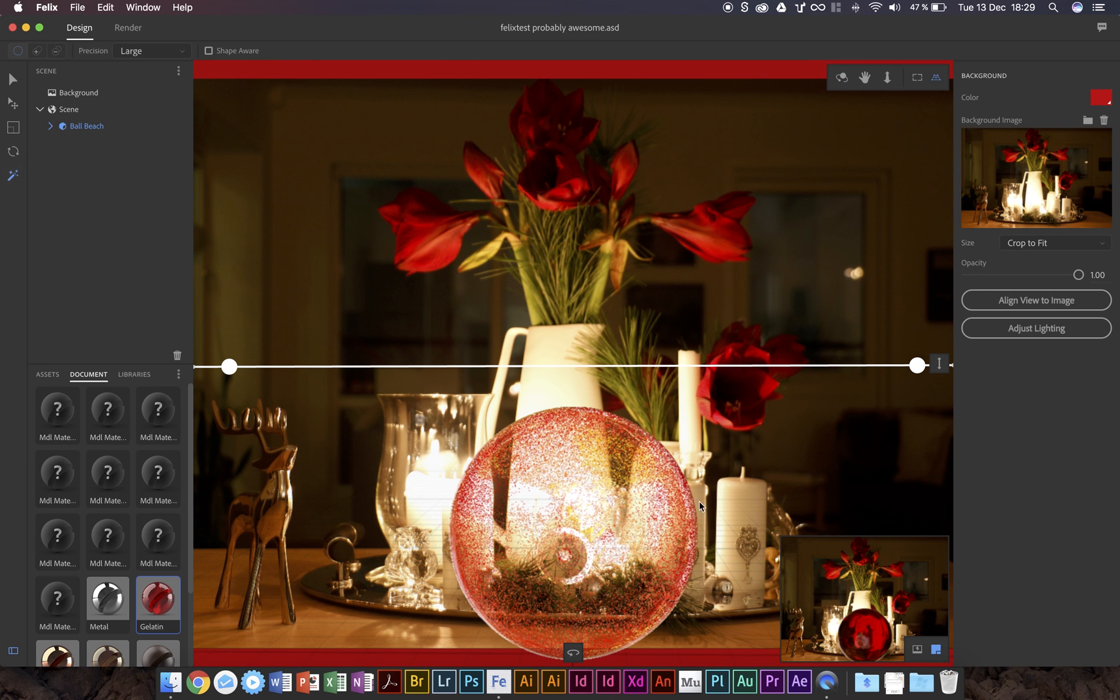
{"action": "left_click", "coordinate": [564, 499]}
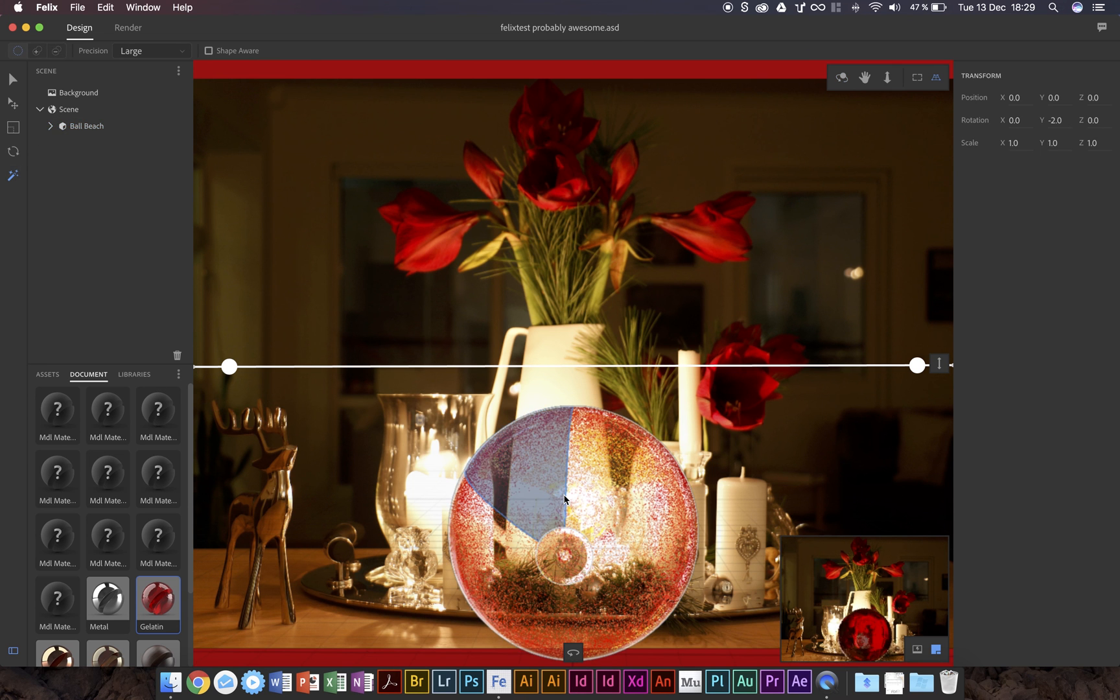
{"action": "left_click", "coordinate": [604, 468]}
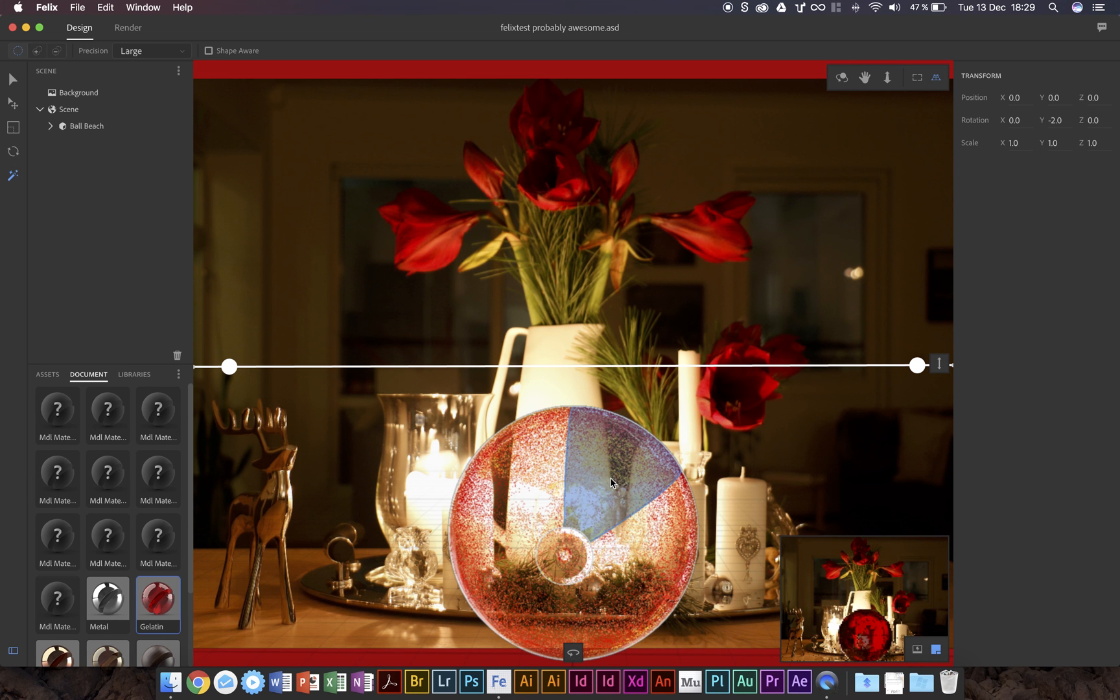
{"action": "left_click", "coordinate": [649, 540]}
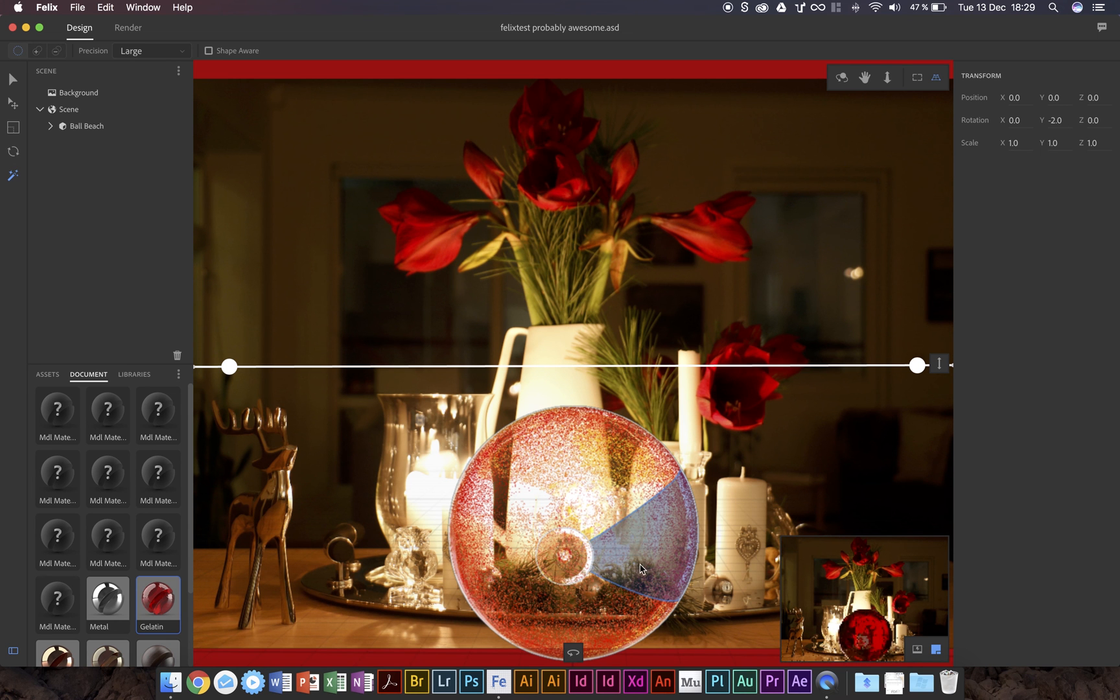
Try the Metal and Beer document materials on individually selected panels of the beach ball.
{"action": "left_click", "coordinate": [557, 497]}
{"action": "left_click", "coordinate": [108, 606]}
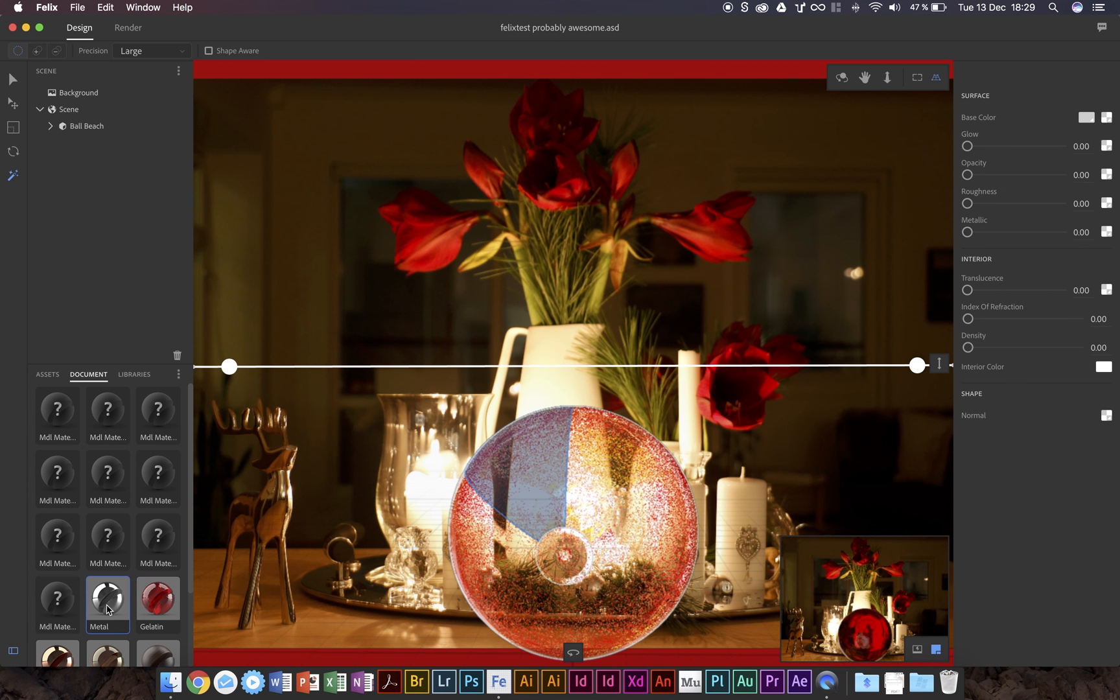
{"action": "left_click", "coordinate": [627, 494]}
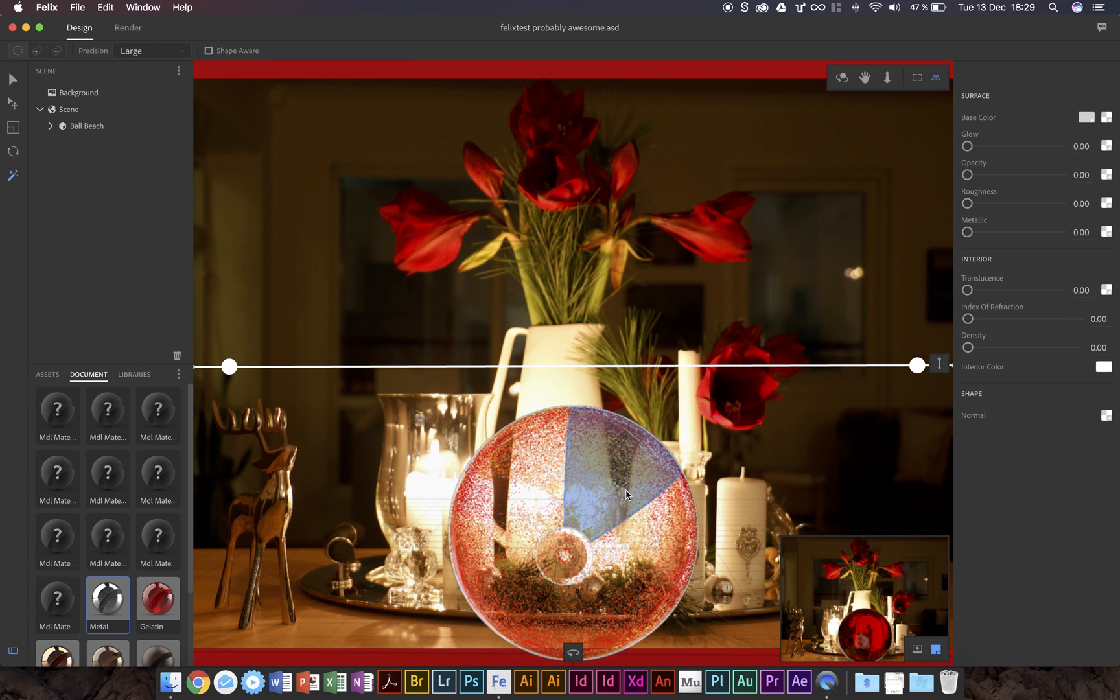
{"action": "scroll", "coordinate": [44, 638], "scroll_direction": "down", "scroll_amount": 3}
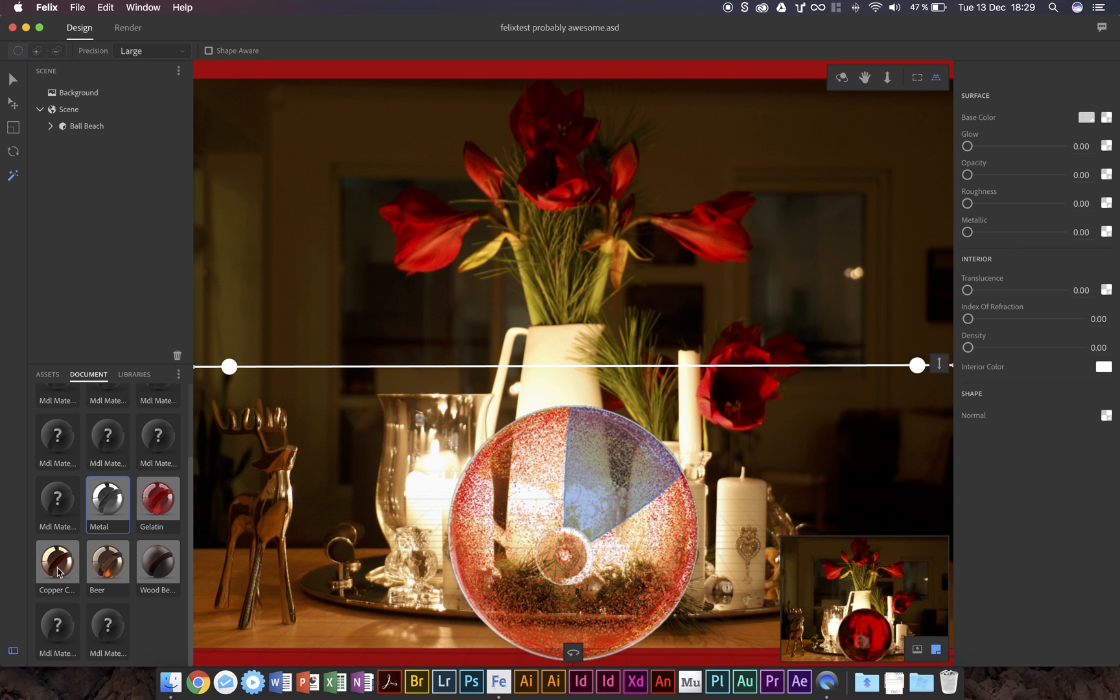
{"action": "left_click", "coordinate": [108, 575]}
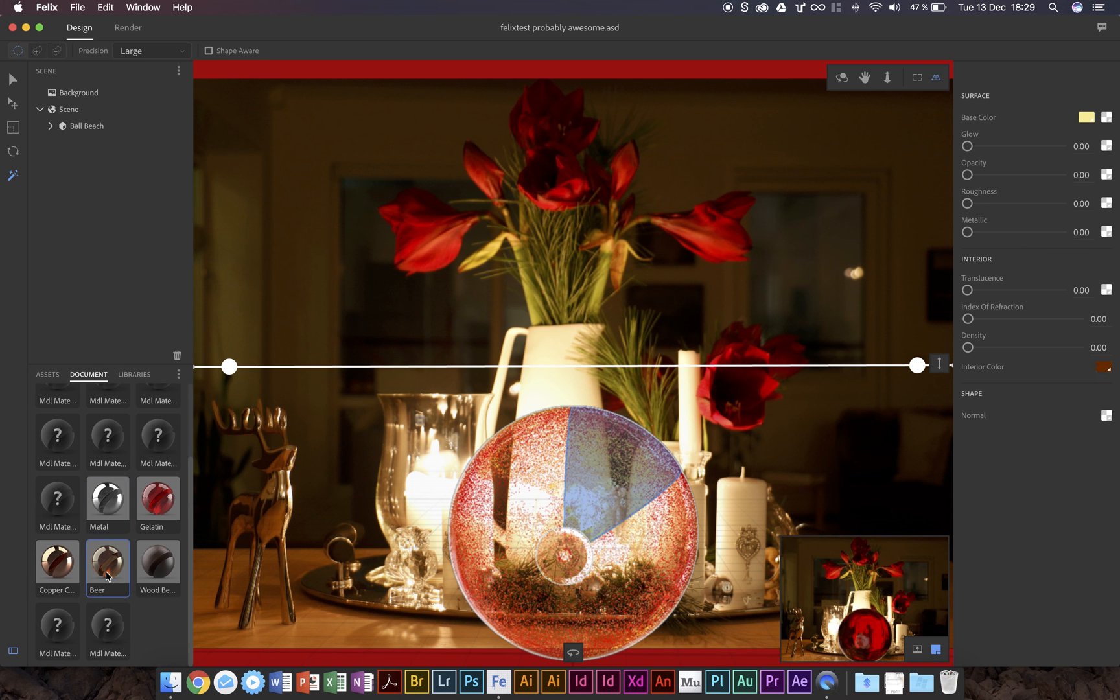
{"action": "left_click", "coordinate": [656, 573]}
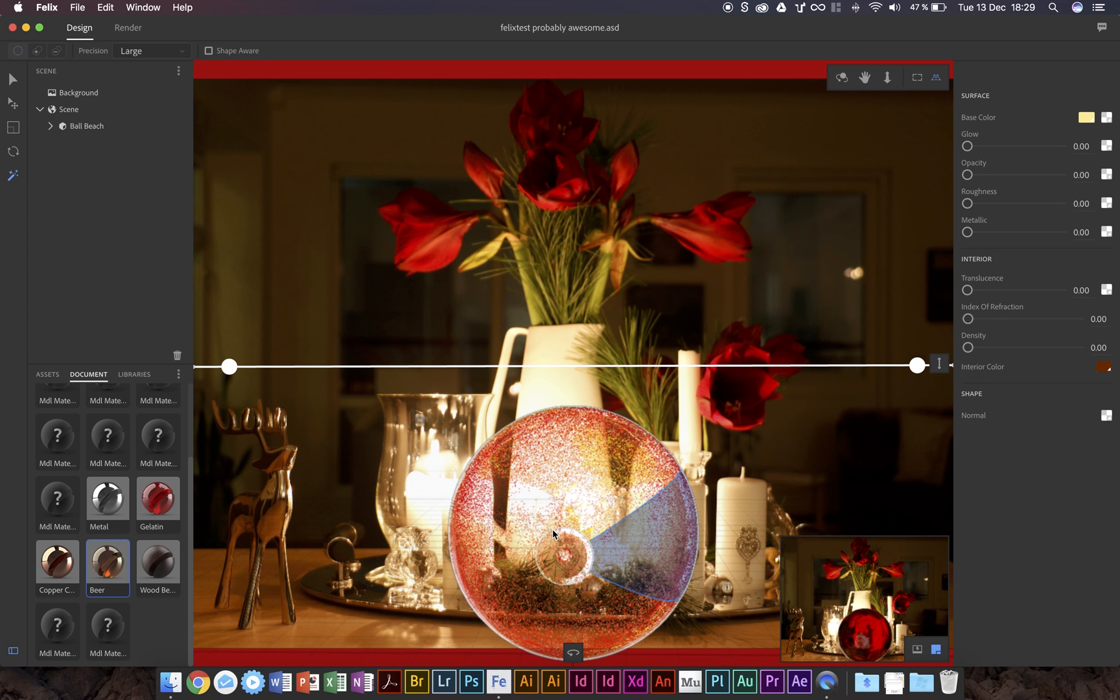
Show the live render preview of the scene across the whole canvas.
{"action": "left_click", "coordinate": [917, 651]}
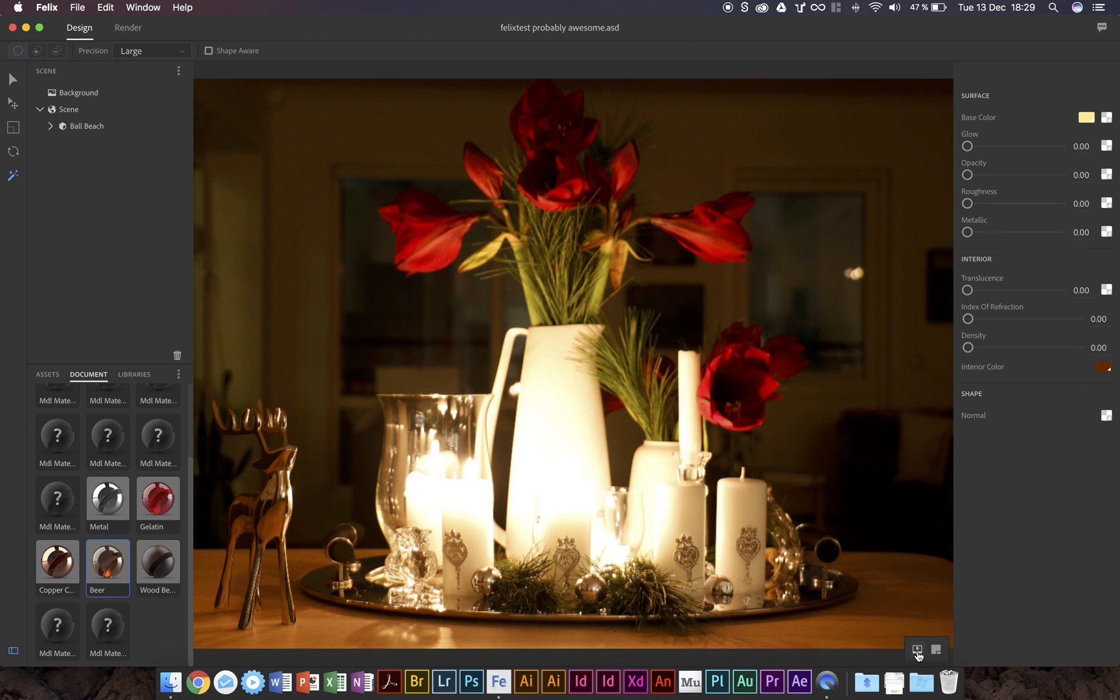
{"action": "left_click", "coordinate": [917, 650]}
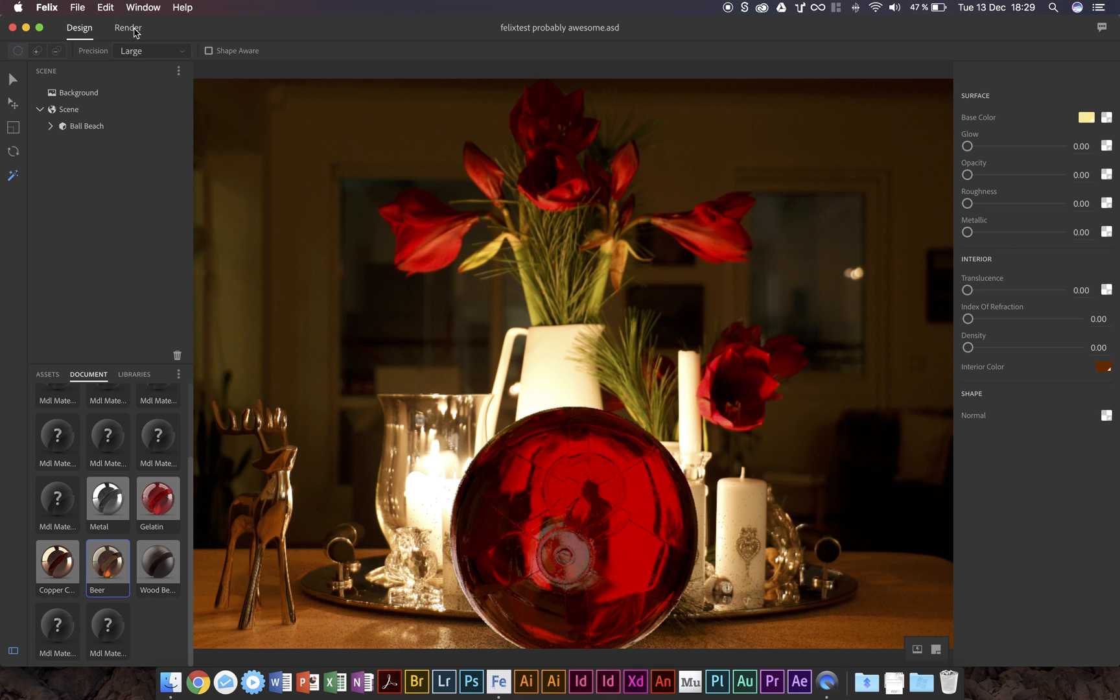
Switch to the Render workspace, name the export felixtest, and choose PSD (layered) as its format.
{"action": "left_click", "coordinate": [128, 28]}
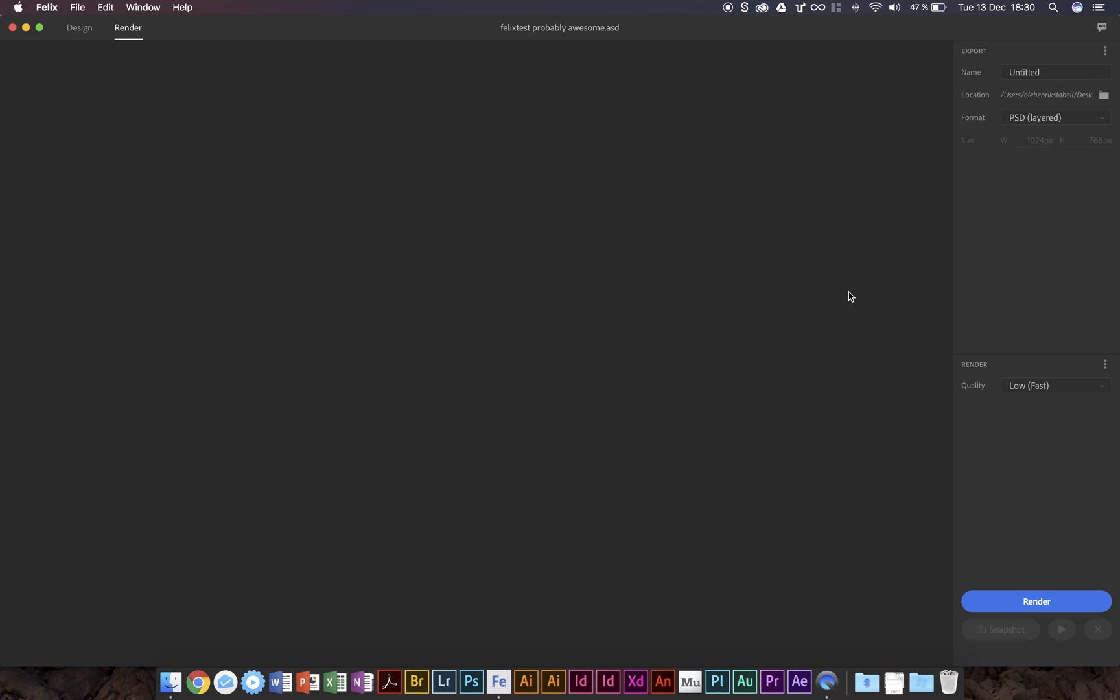
{"action": "double_click", "coordinate": [1052, 72]}
{"action": "type", "text": "felixtest"}
{"action": "left_click", "coordinate": [1034, 123]}
{"action": "left_click", "coordinate": [1034, 124]}
{"action": "left_click", "coordinate": [1034, 162]}
Render the scene at Low (Fast) quality.
{"action": "left_click", "coordinate": [1024, 389]}
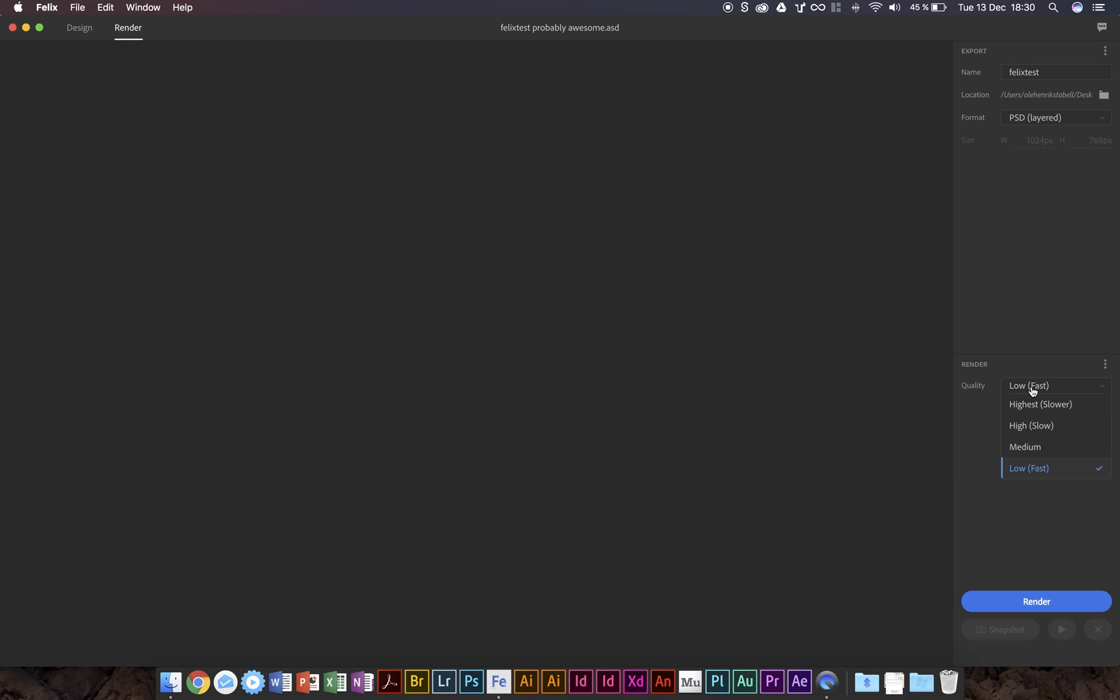
{"action": "left_click", "coordinate": [1032, 387]}
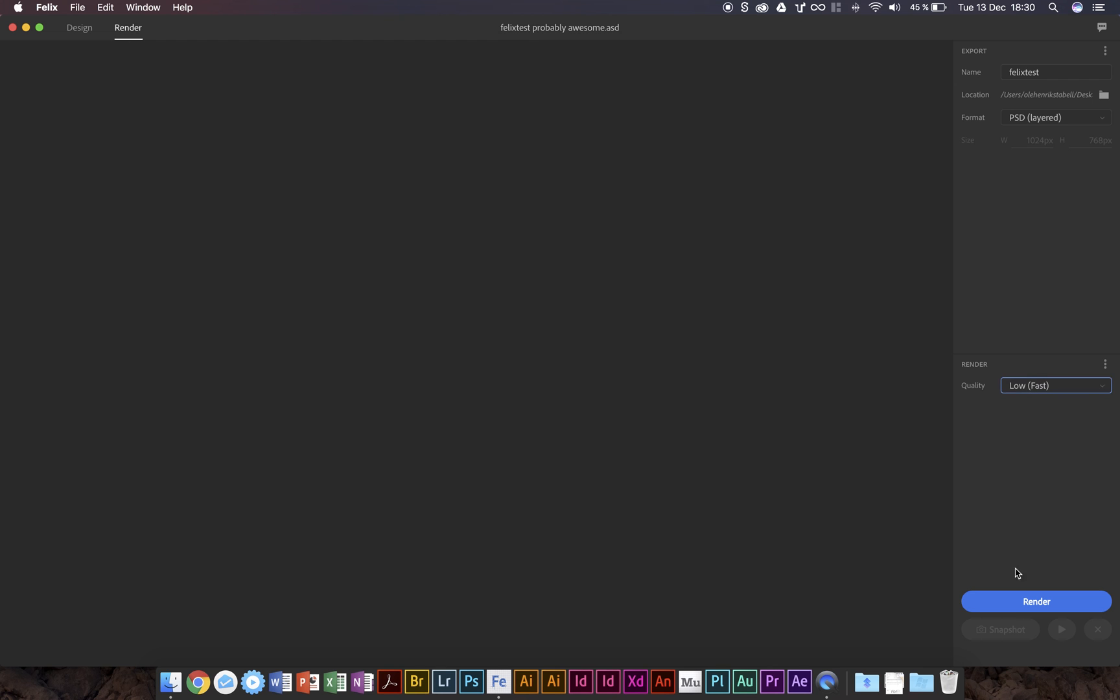
{"action": "left_click", "coordinate": [1030, 606]}
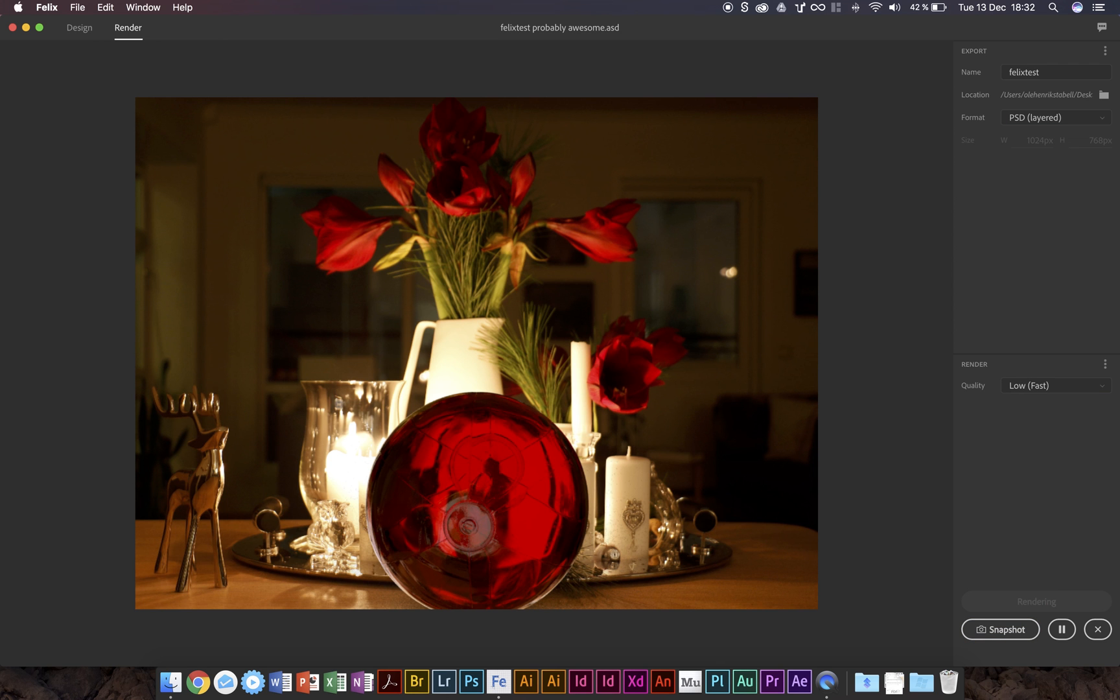
Switch to Finder to check the Desktop folder for the render output, minimize its window, and return to Felix.
{"action": "left_click", "coordinate": [170, 680]}
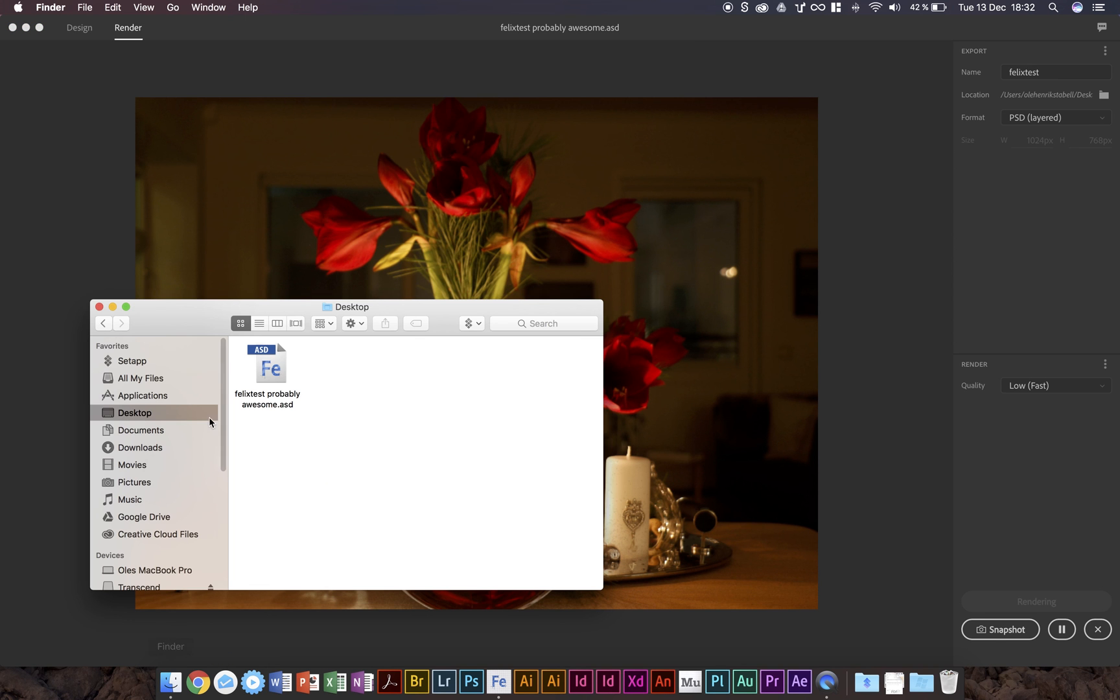
{"action": "left_click", "coordinate": [112, 307]}
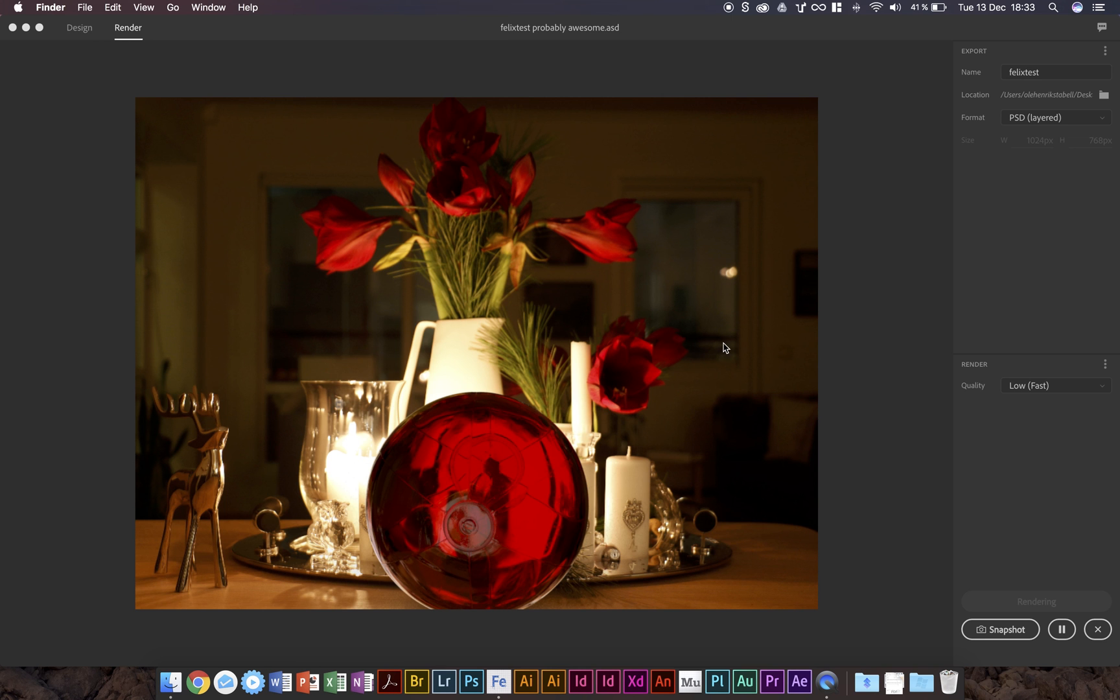
{"action": "left_click", "coordinate": [1045, 538]}
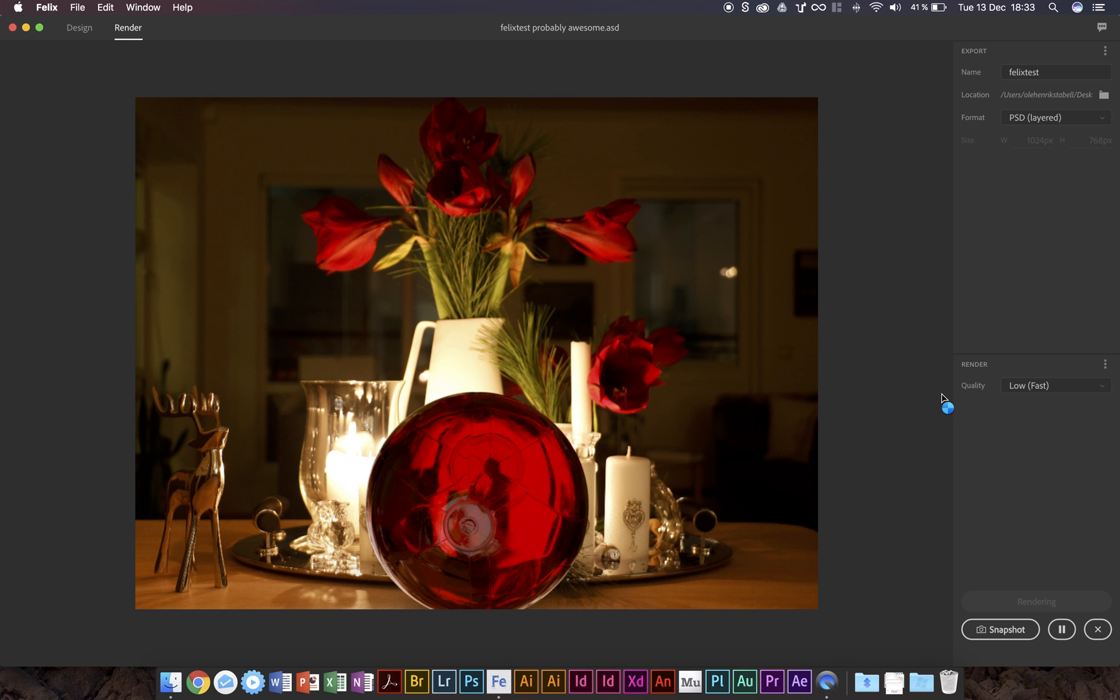
Look up the About Project Felix information while the scene renders, and close it.
{"action": "left_click", "coordinate": [47, 7]}
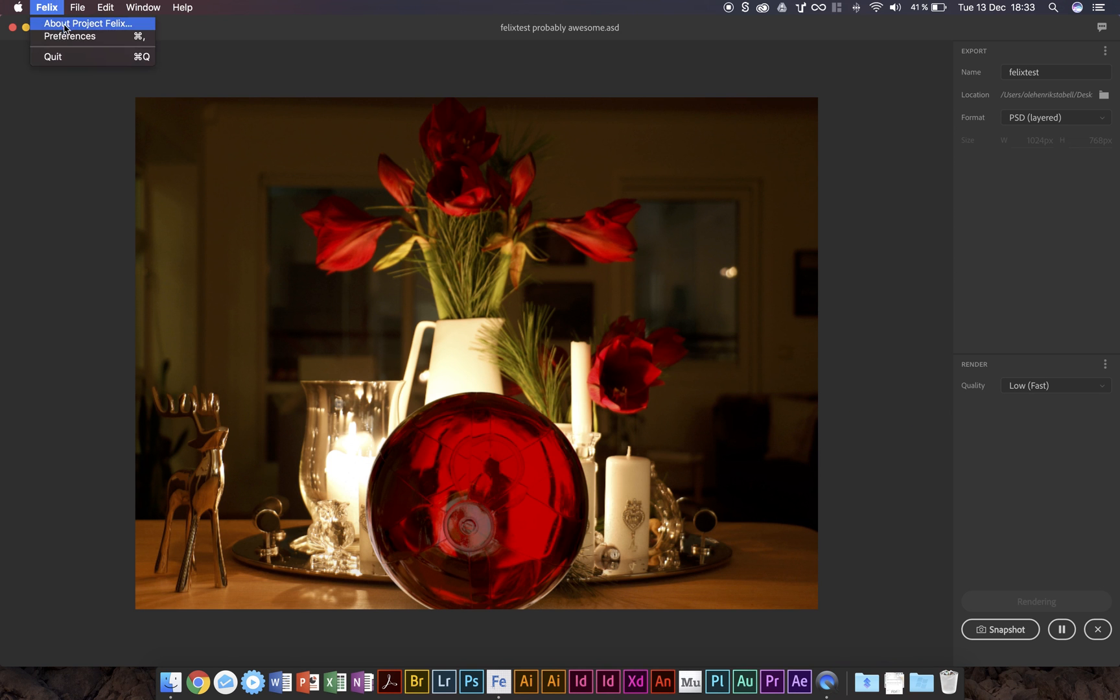
{"action": "left_click", "coordinate": [65, 24]}
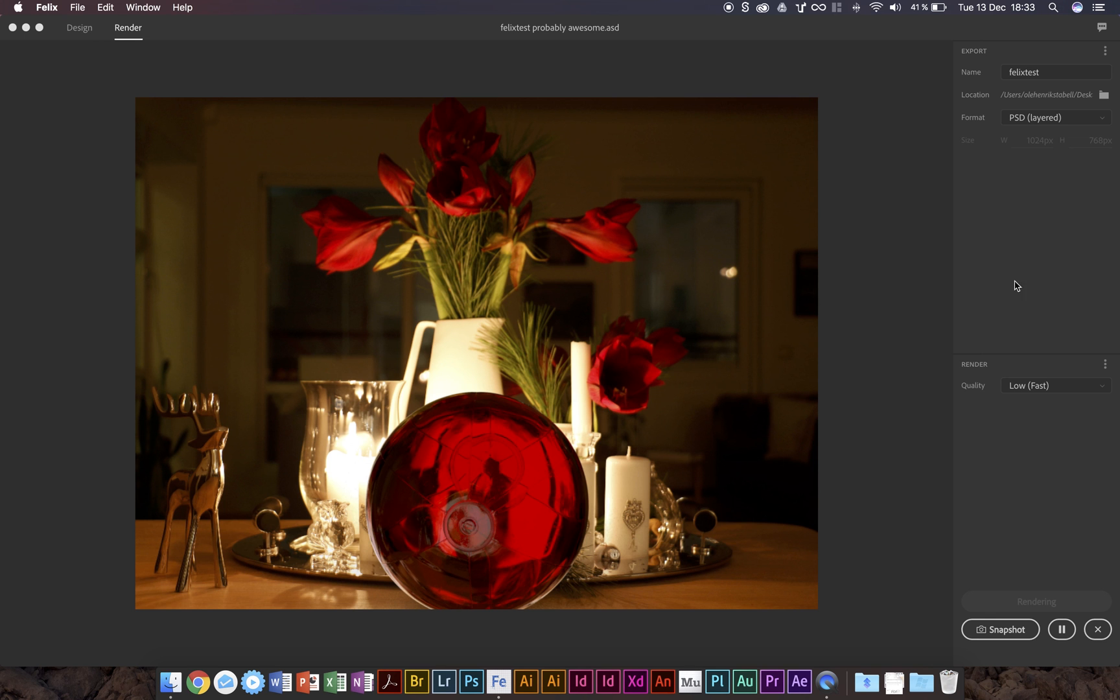
{"action": "left_click", "coordinate": [1054, 290]}
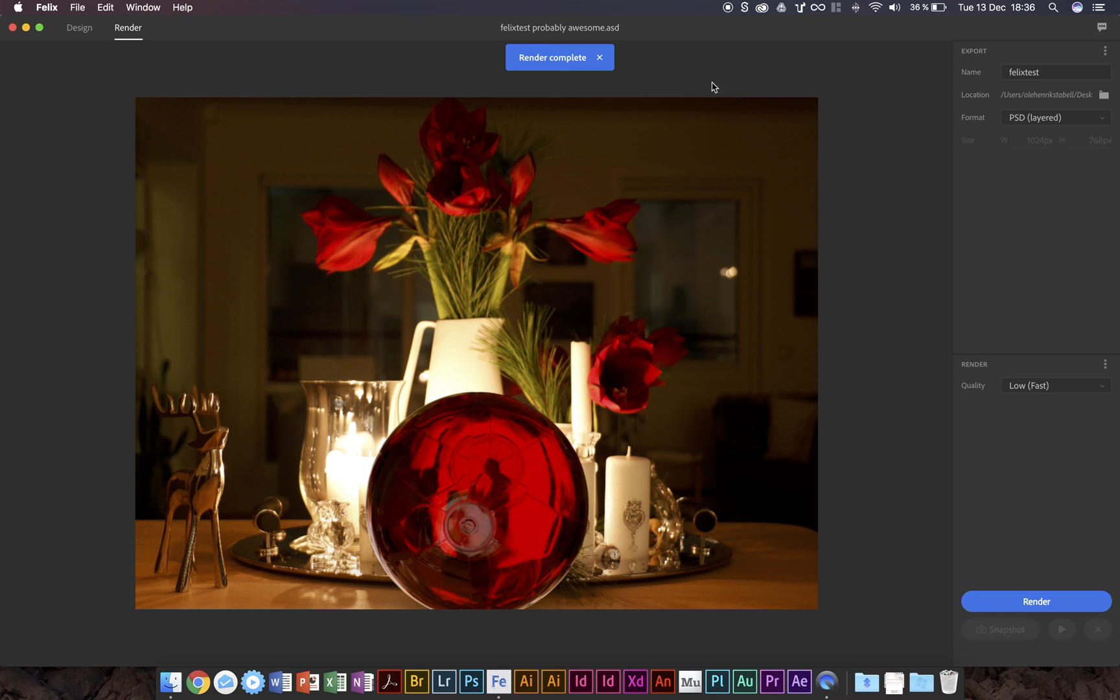
Switch to Finder to check the Desktop folder for the finished felixtest.psd, and return to Felix.
{"action": "left_click", "coordinate": [173, 684]}
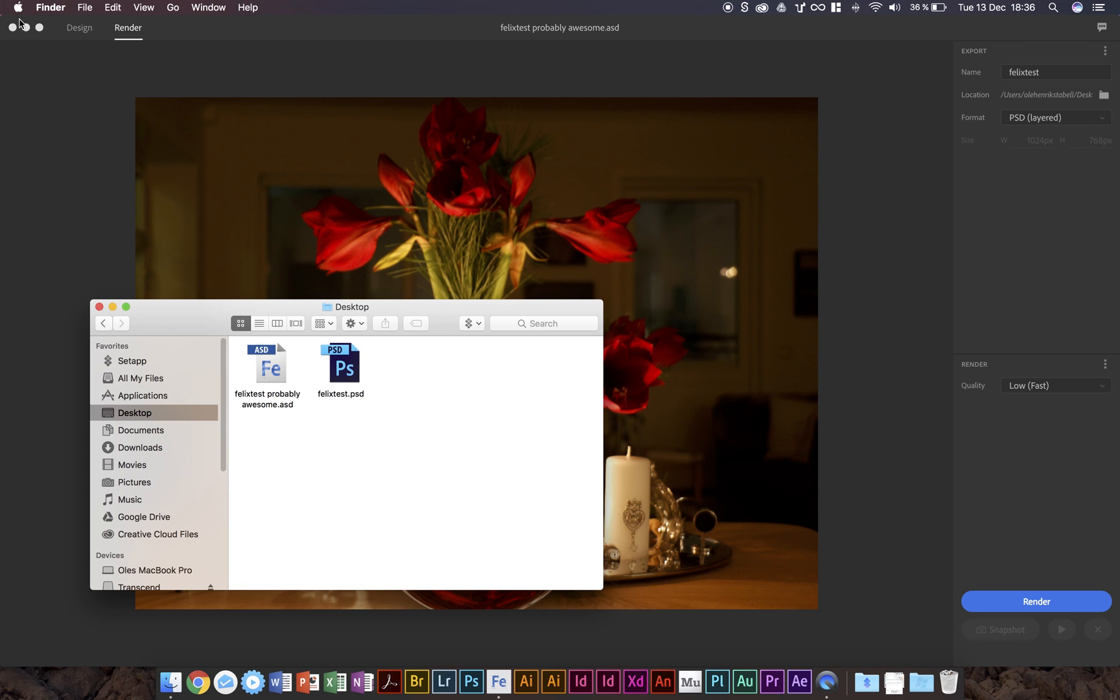
{"action": "left_click", "coordinate": [49, 81]}
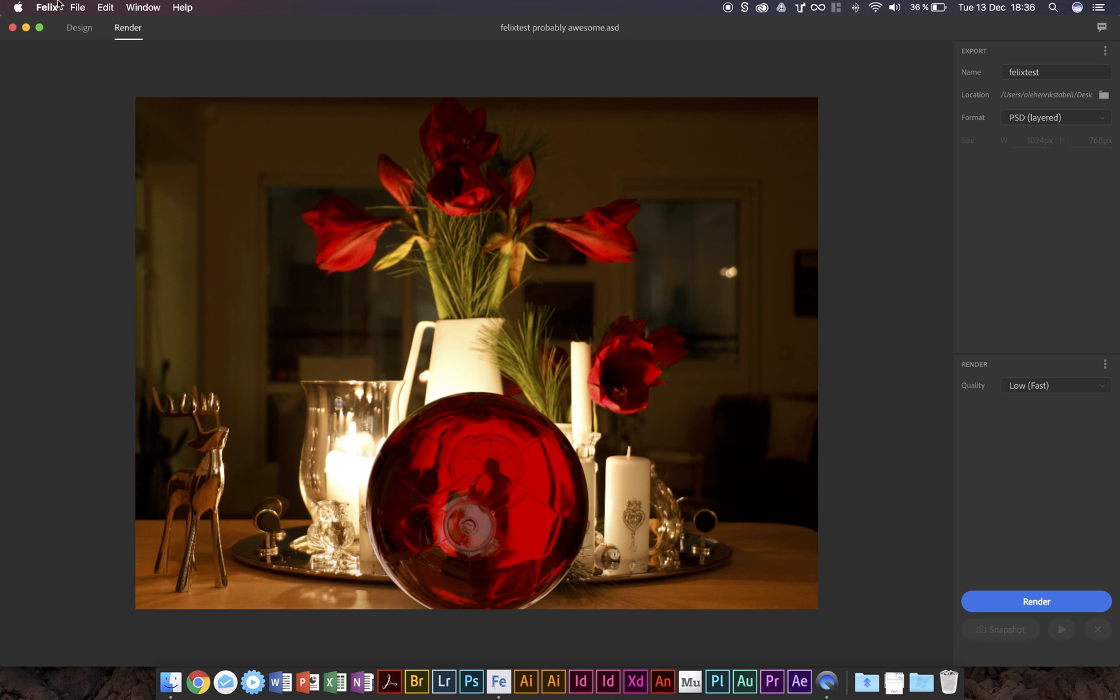
Examine the version and build number in the About Project Felix window, and close it.
{"action": "left_click", "coordinate": [58, 6]}
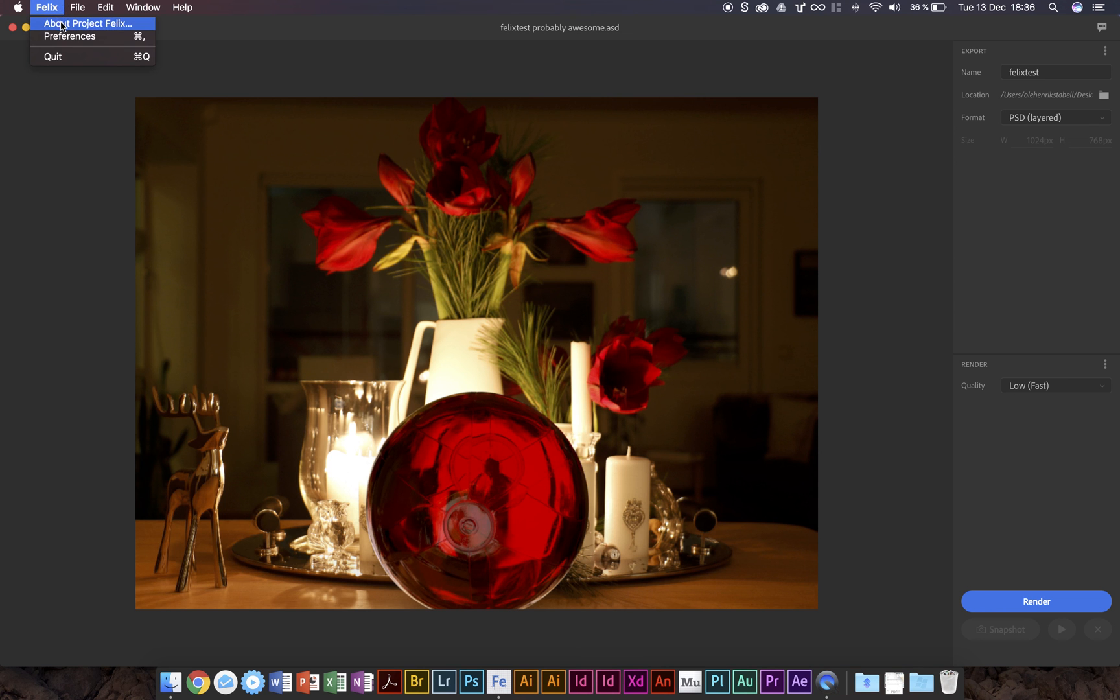
{"action": "left_click", "coordinate": [62, 24]}
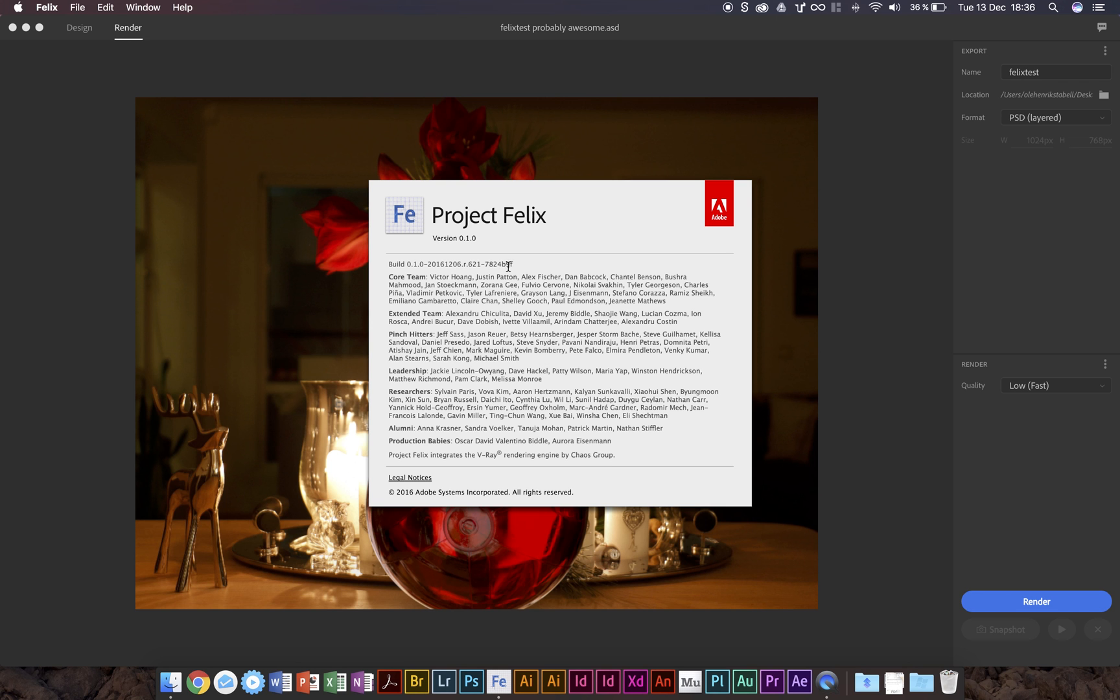
{"action": "left_click_drag", "start_coordinate": [517, 261], "coordinate": [428, 264]}
{"action": "left_click", "coordinate": [467, 263]}
{"action": "left_click", "coordinate": [252, 187]}
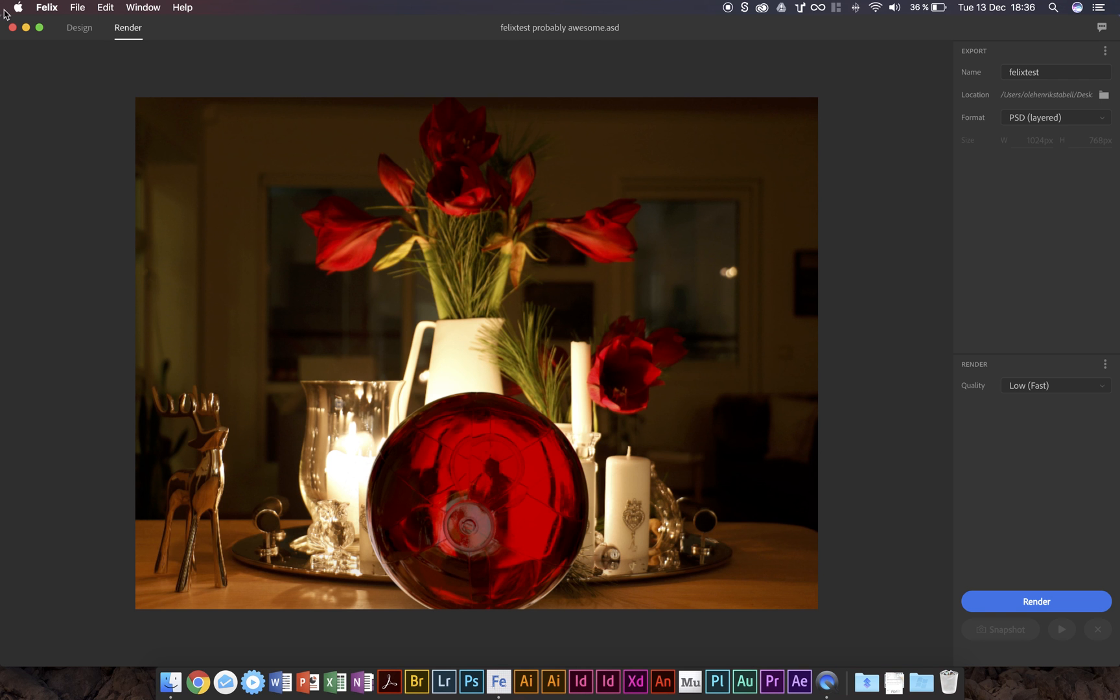
Quit Felix, saving the changes to the scene, and open felixtest.psd from the Desktop folder in Photoshop.
{"action": "left_click", "coordinate": [54, 8]}
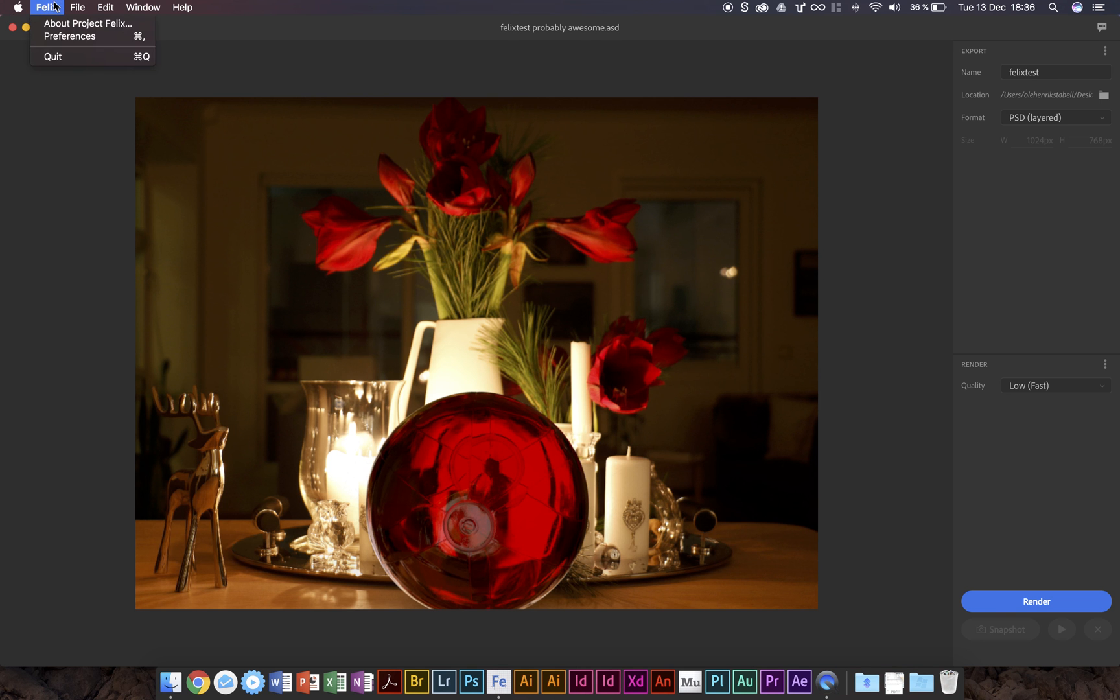
{"action": "left_click", "coordinate": [77, 57]}
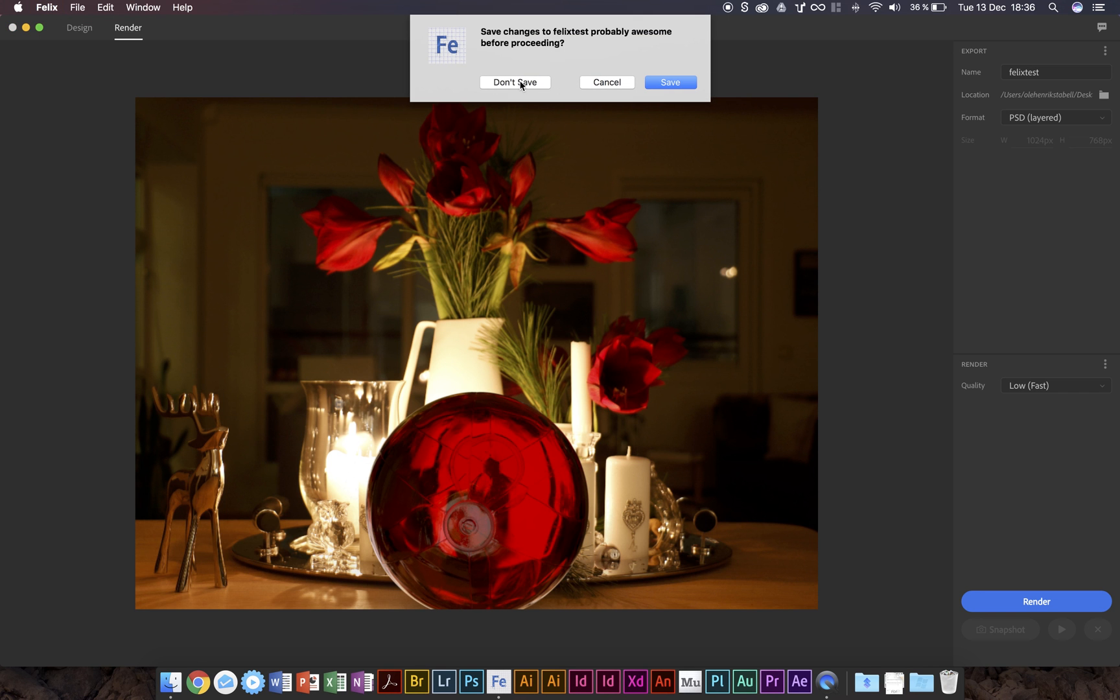
{"action": "left_click", "coordinate": [671, 82]}
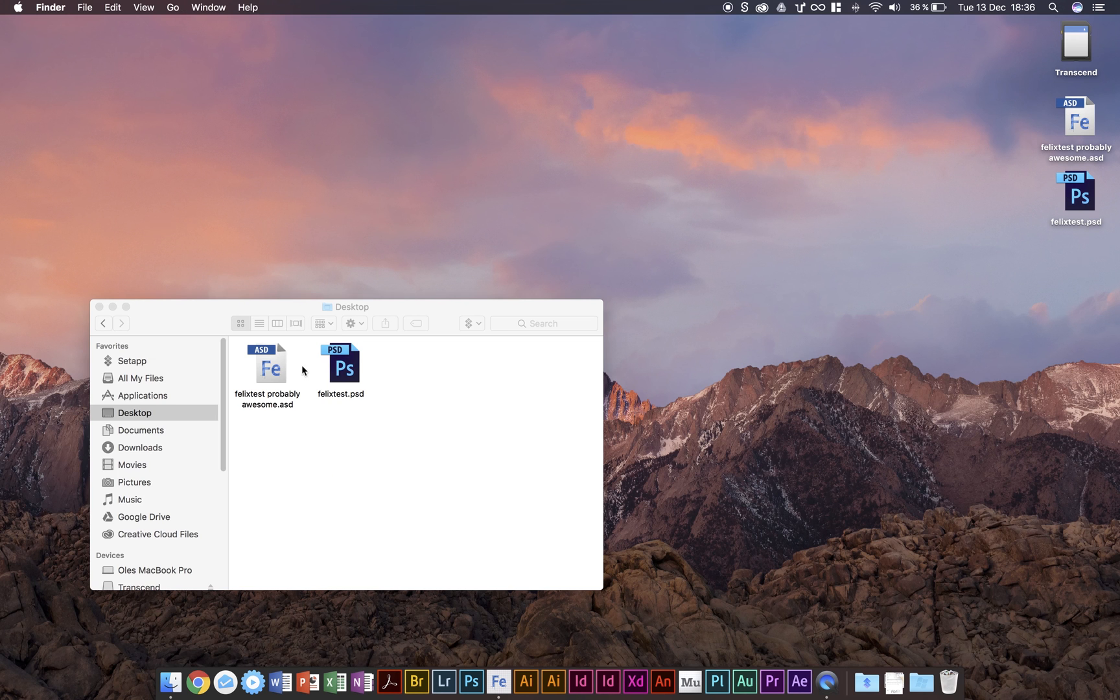
{"action": "double_click", "coordinate": [341, 374]}
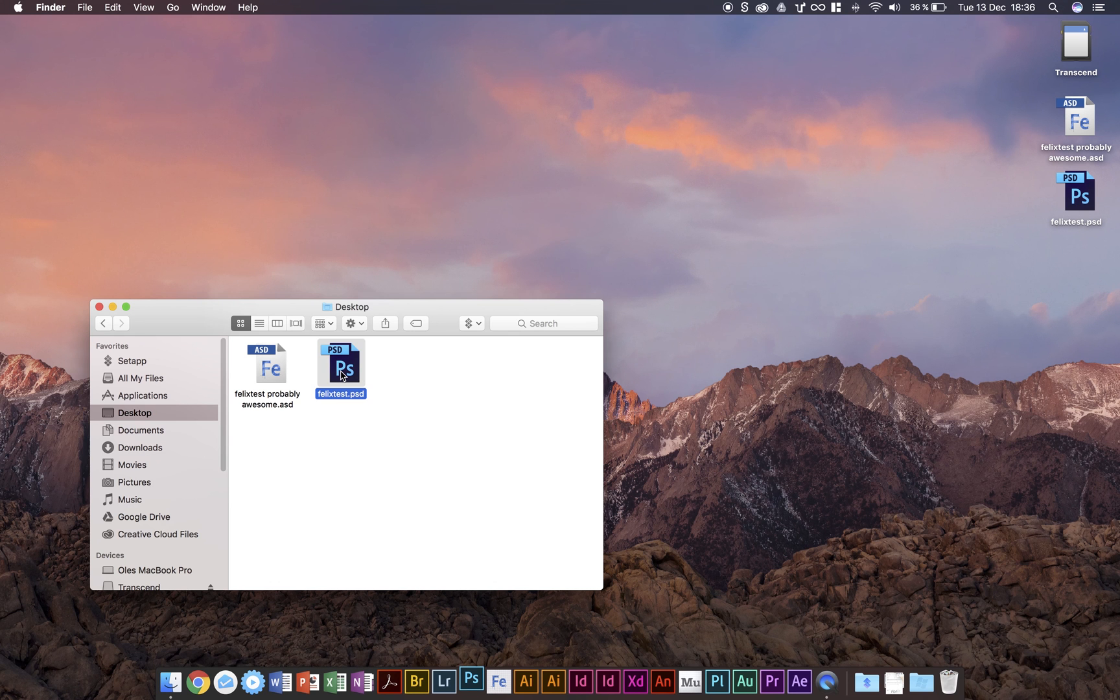